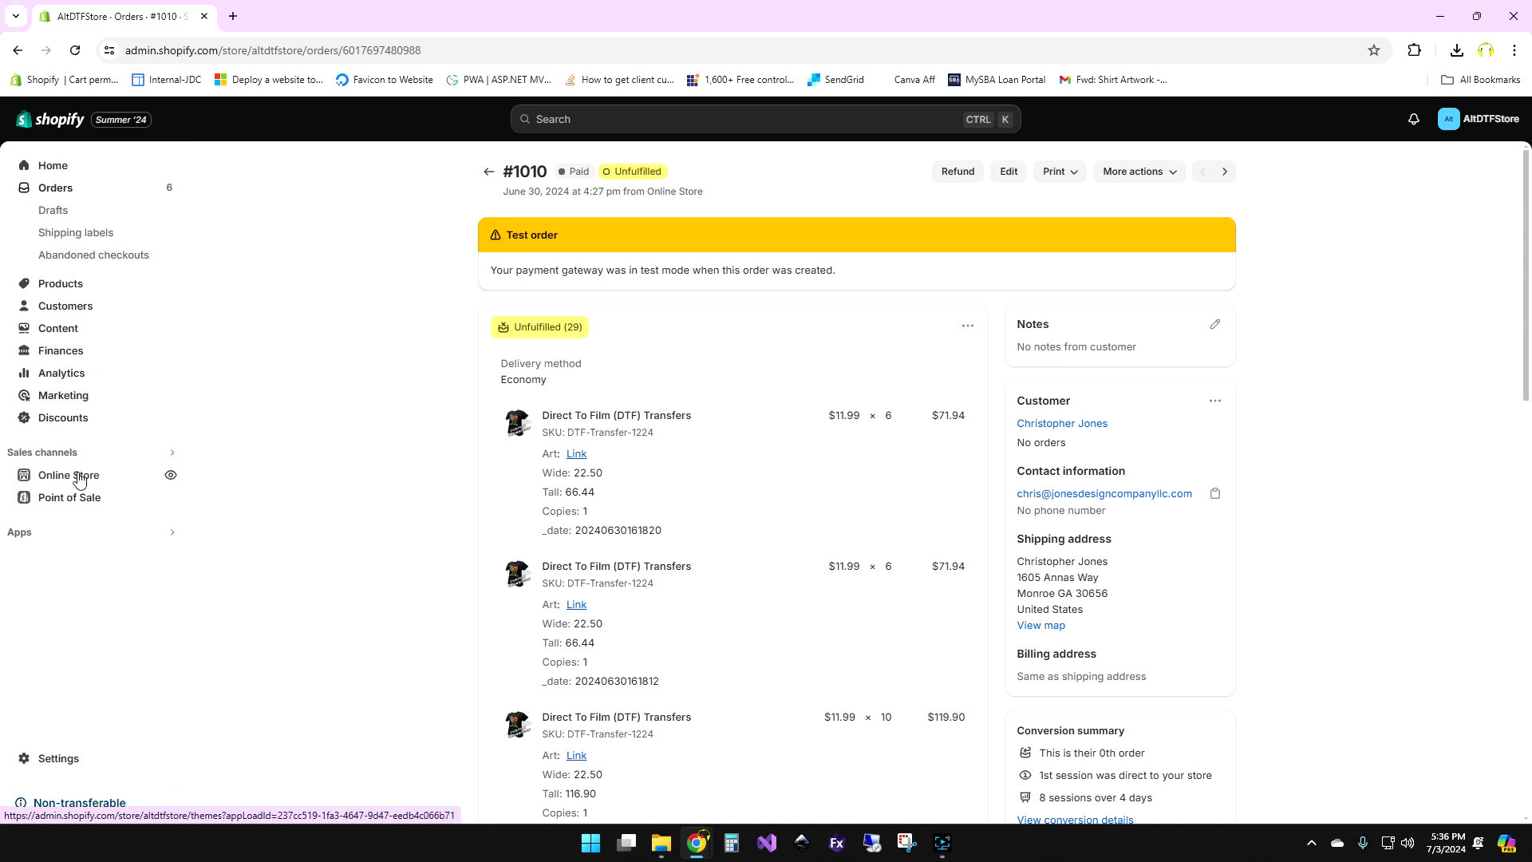
# - Open the current Online Store theme for customization and load the Default product template
pyautogui.click(69, 477)
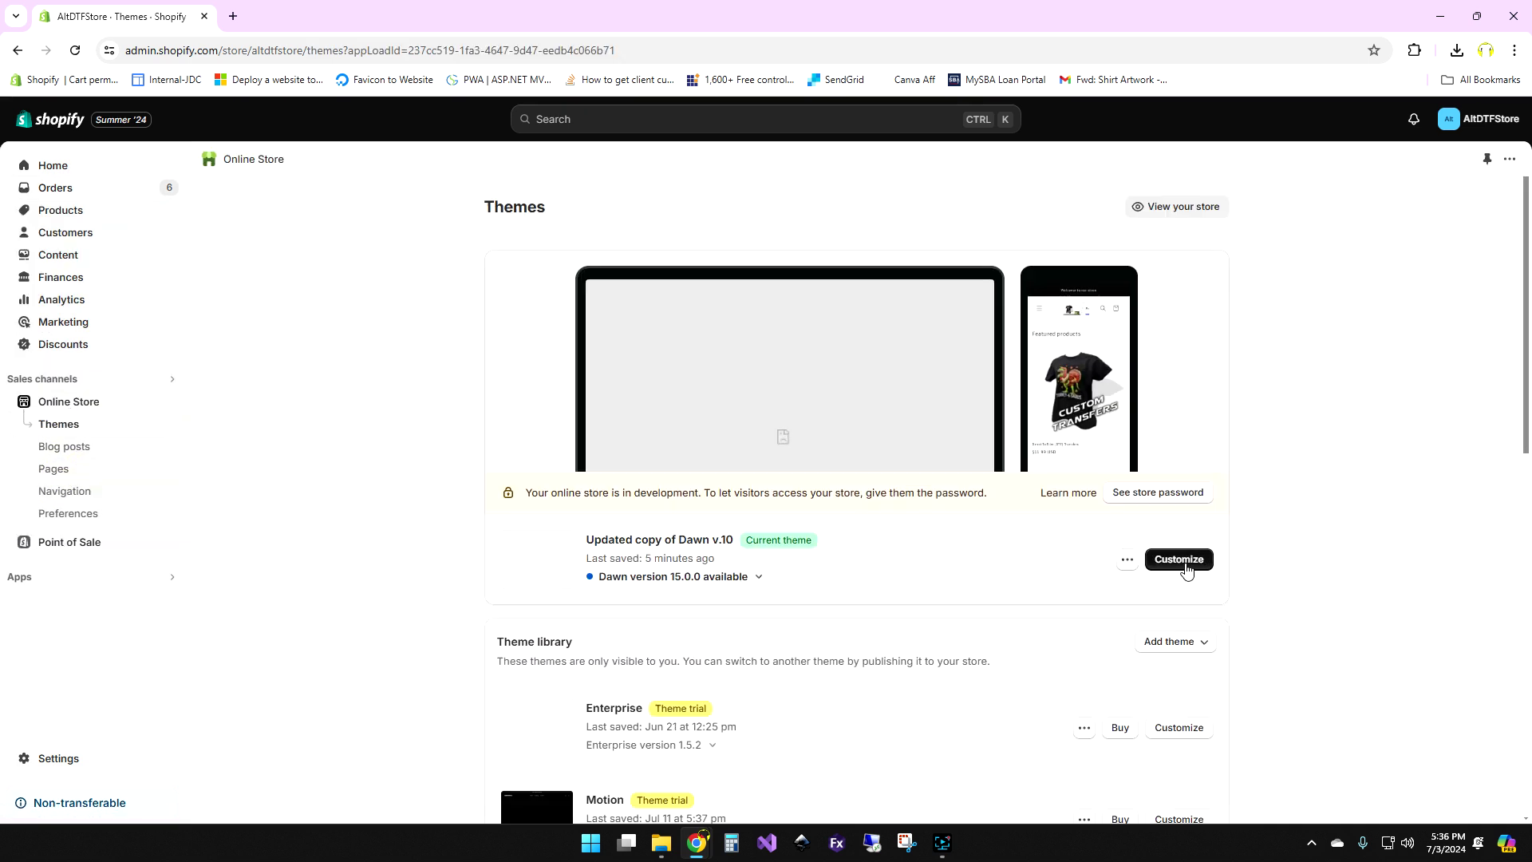
pyautogui.click(1186, 563)
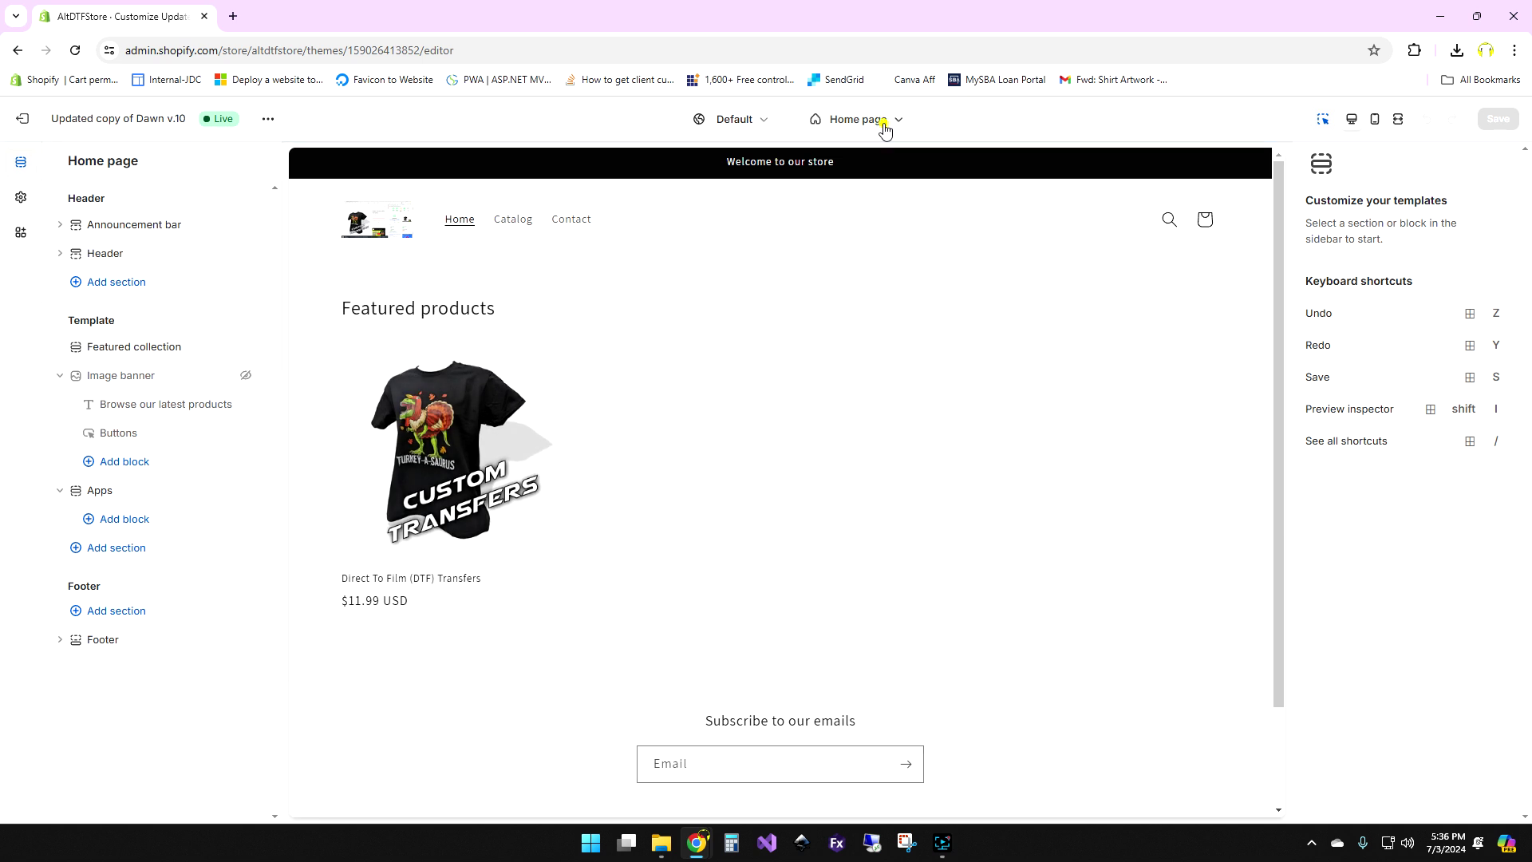
pyautogui.click(883, 121)
pyautogui.click(780, 211)
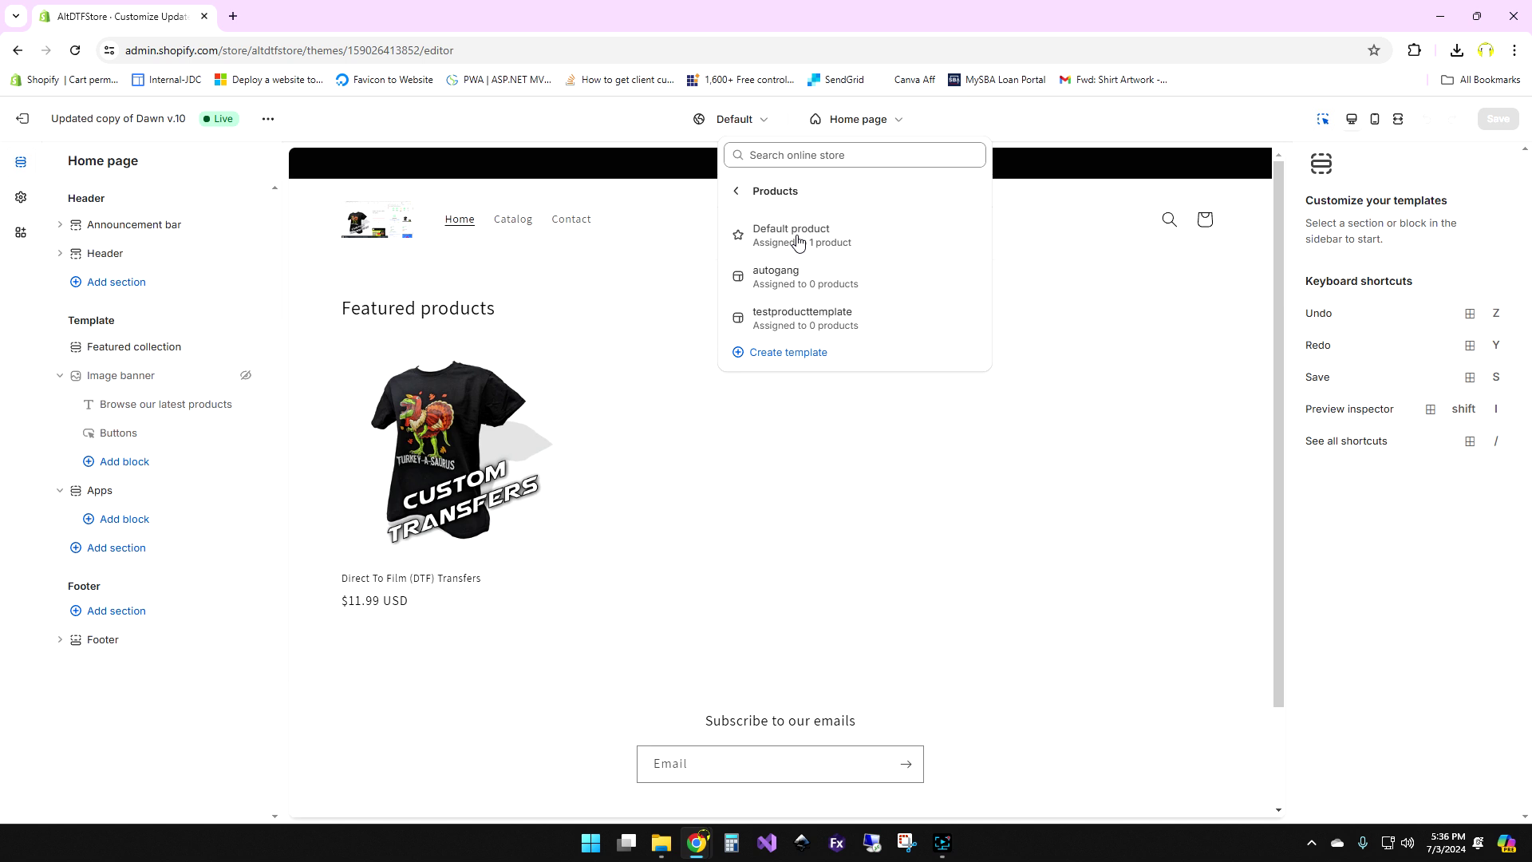
pyautogui.click(798, 239)
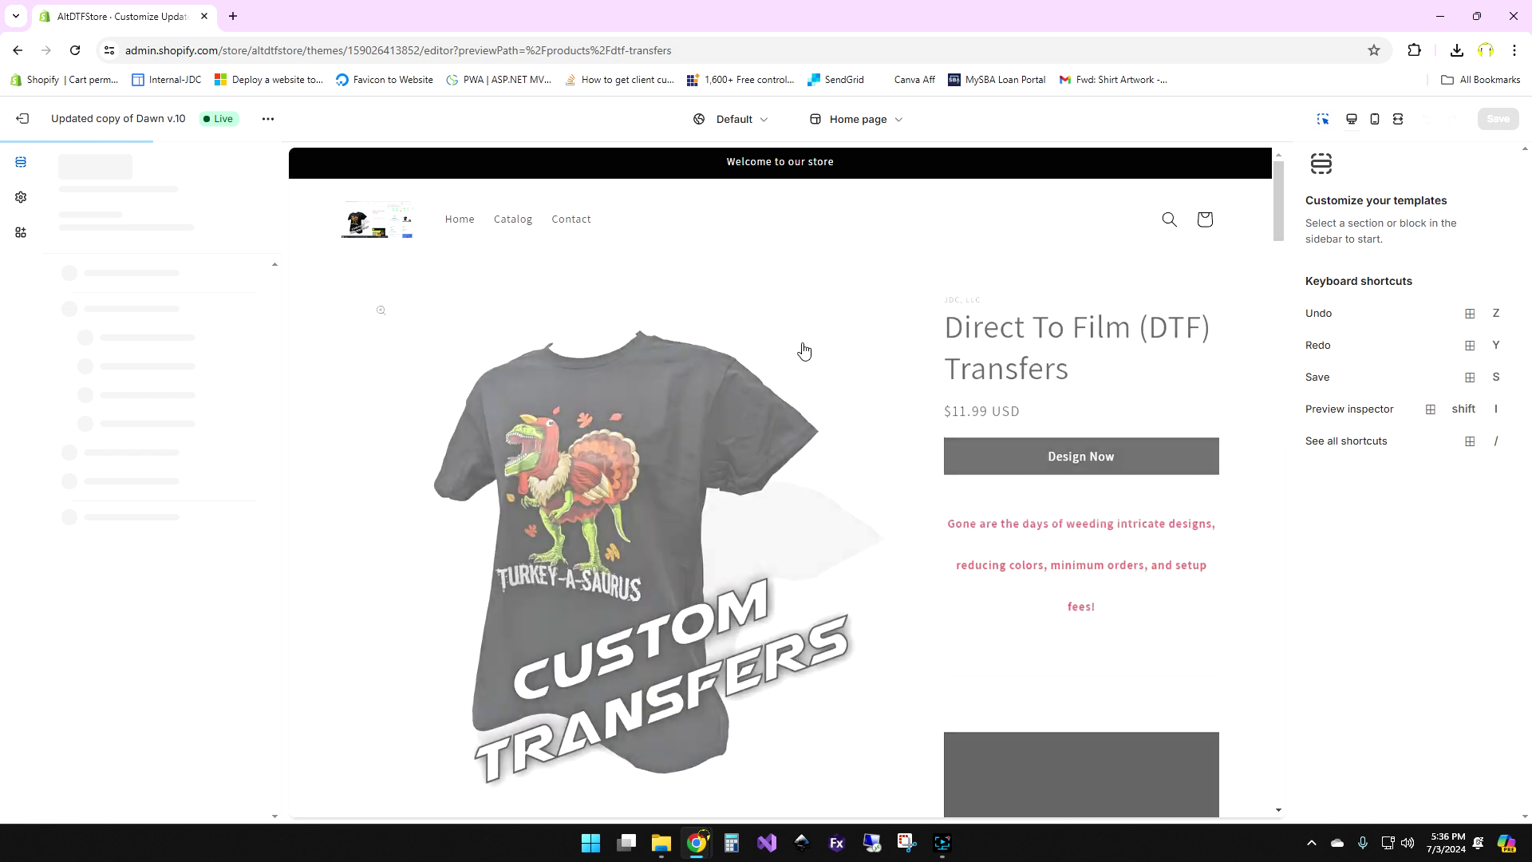
# - Add the Gang Sheeter app's Create Gang Button block to the Product information section
pyautogui.scroll(-3, 103, 559)
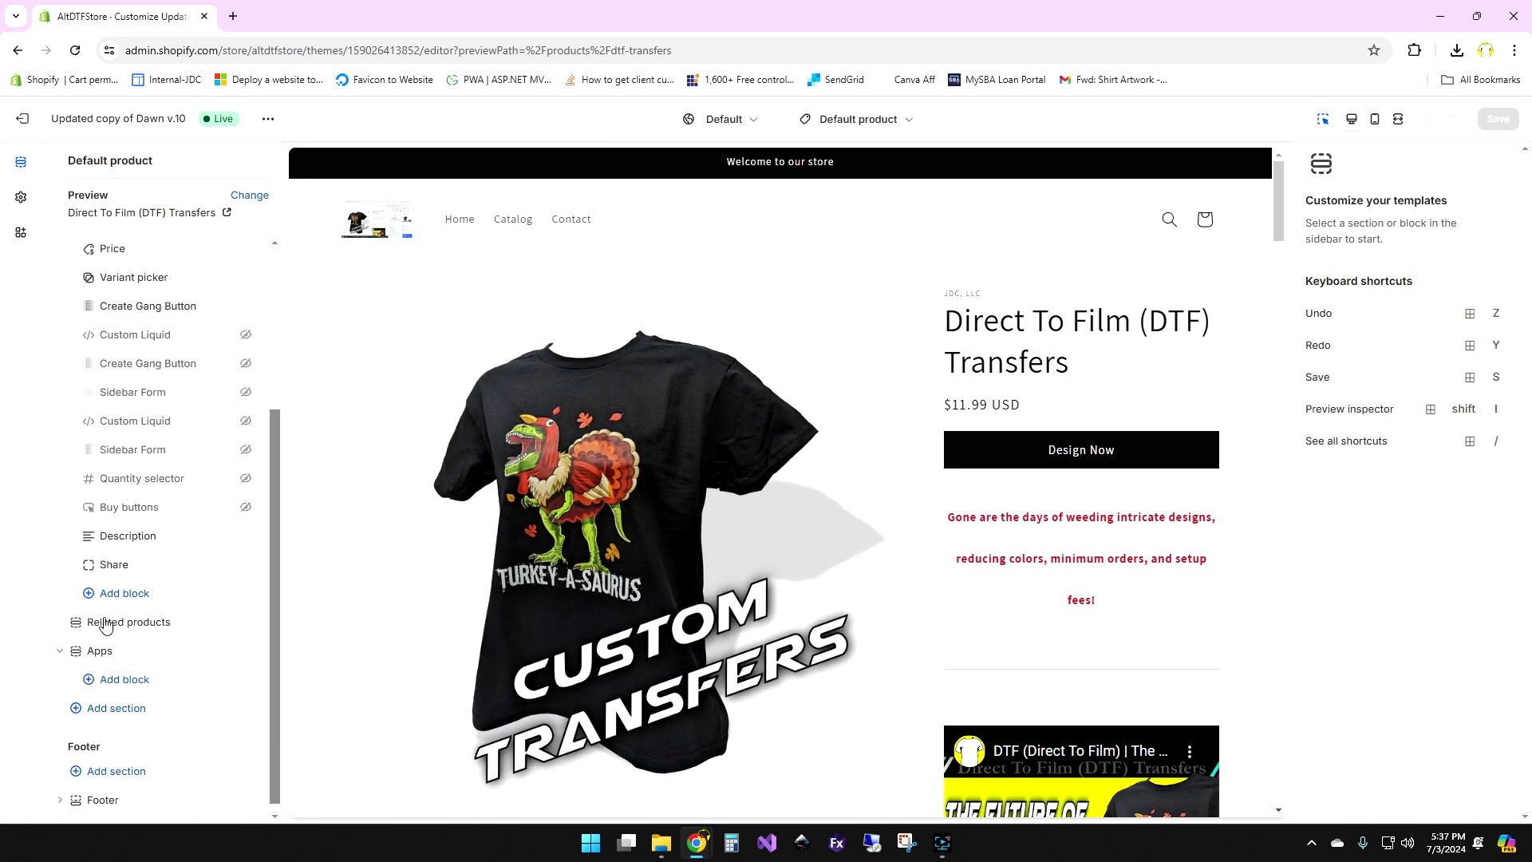
pyautogui.scroll(1, 160, 375)
pyautogui.scroll(-1, 132, 446)
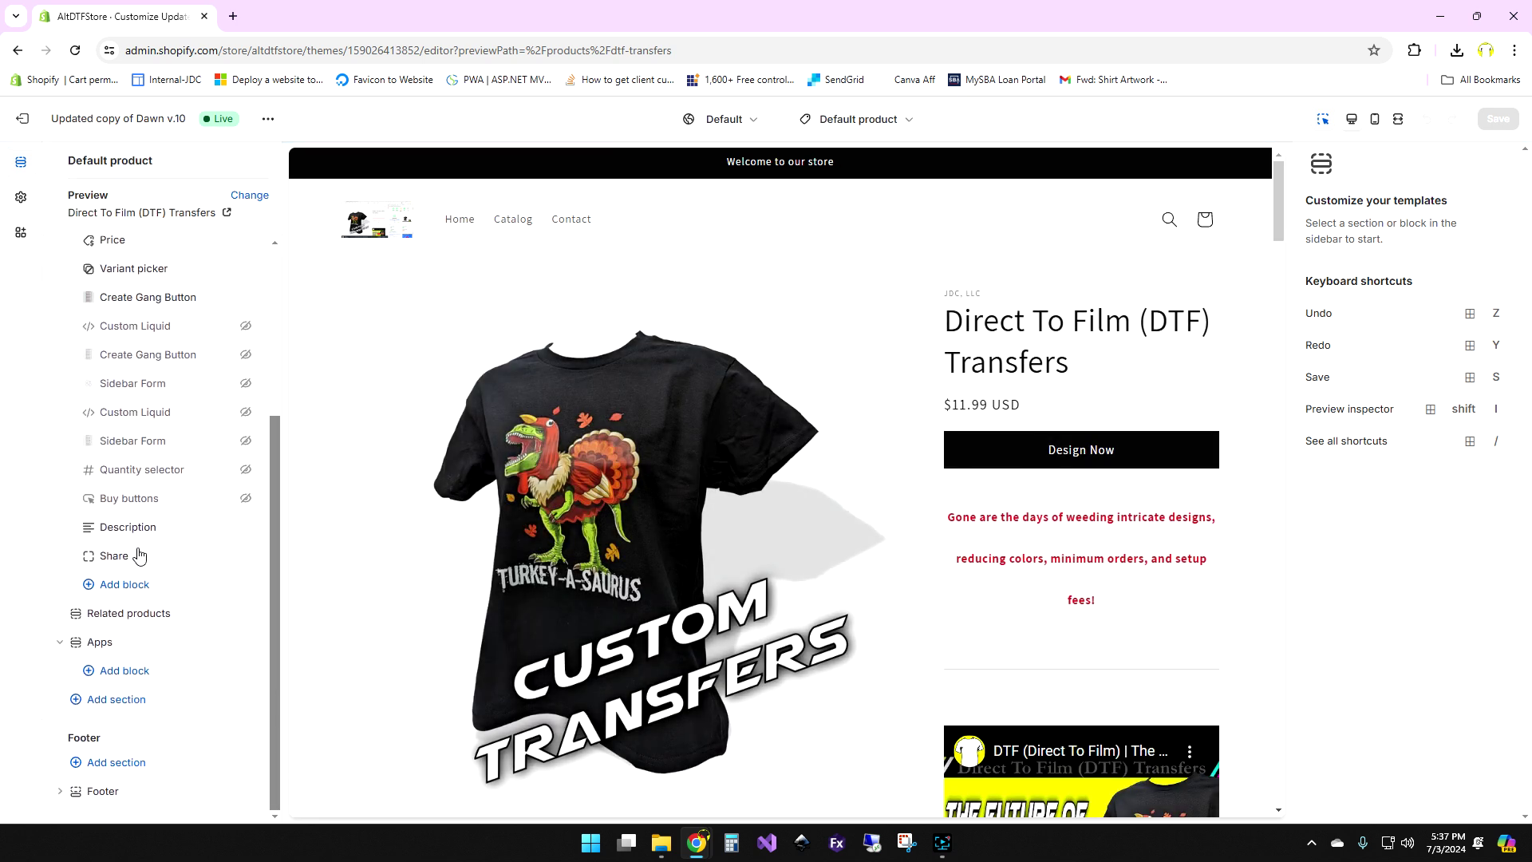
pyautogui.scroll(2, 135, 526)
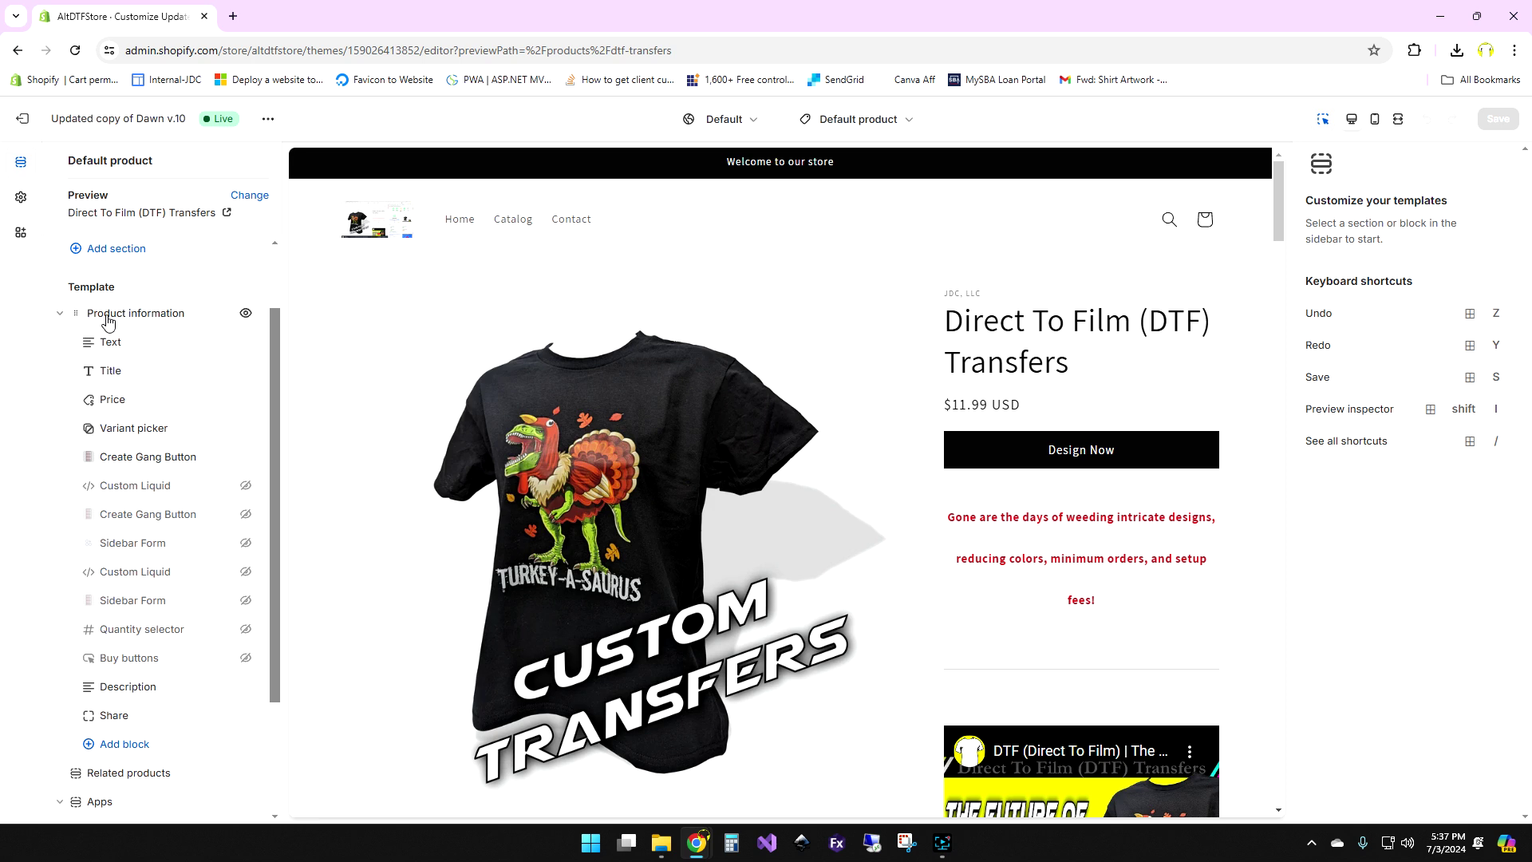
pyautogui.scroll(-2, 137, 399)
pyautogui.click(126, 585)
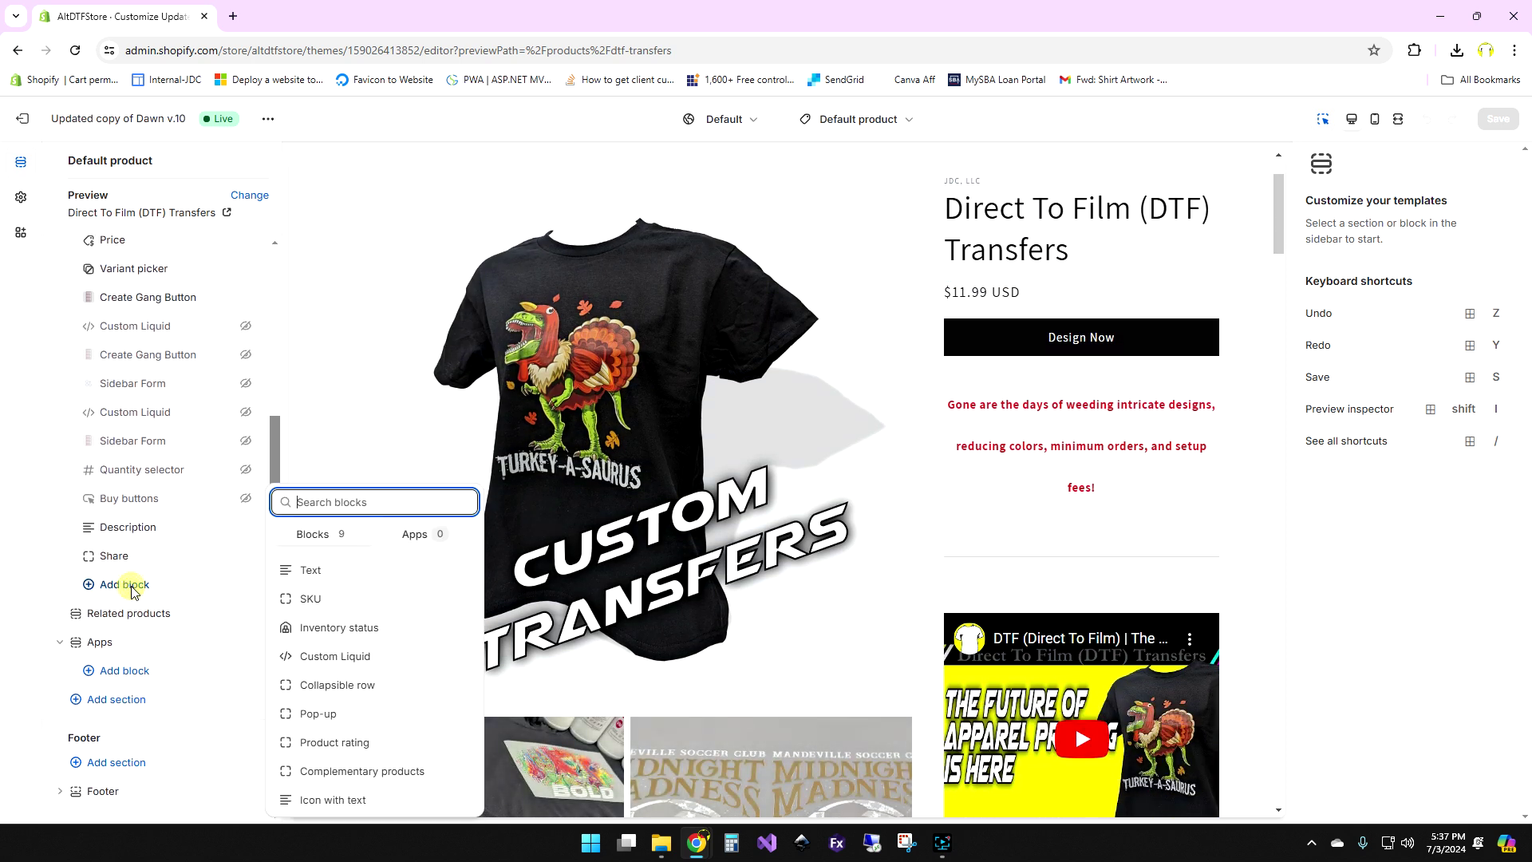
pyautogui.click(414, 541)
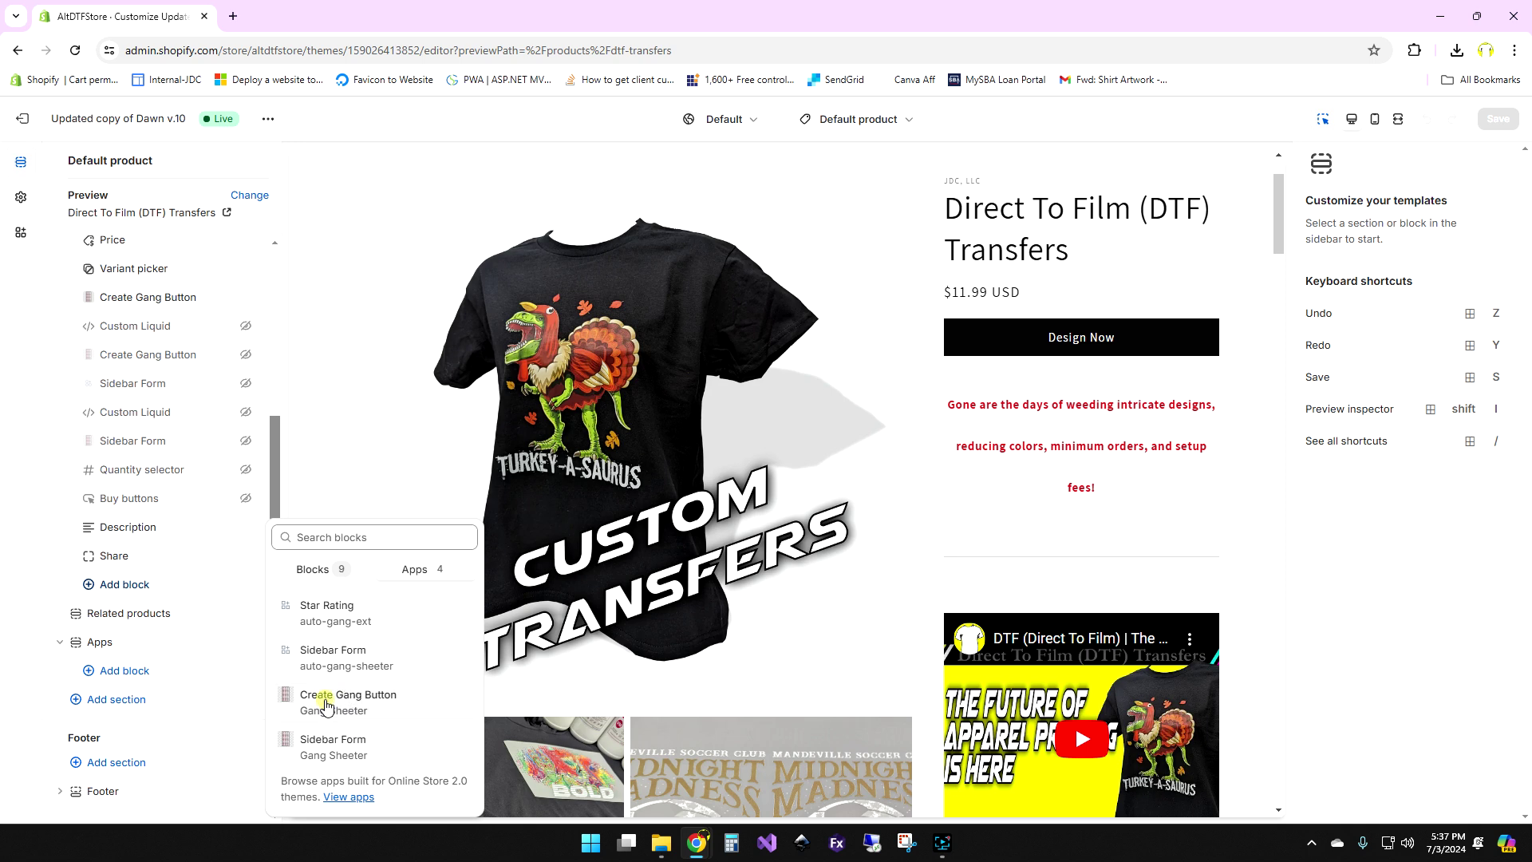
pyautogui.click(326, 706)
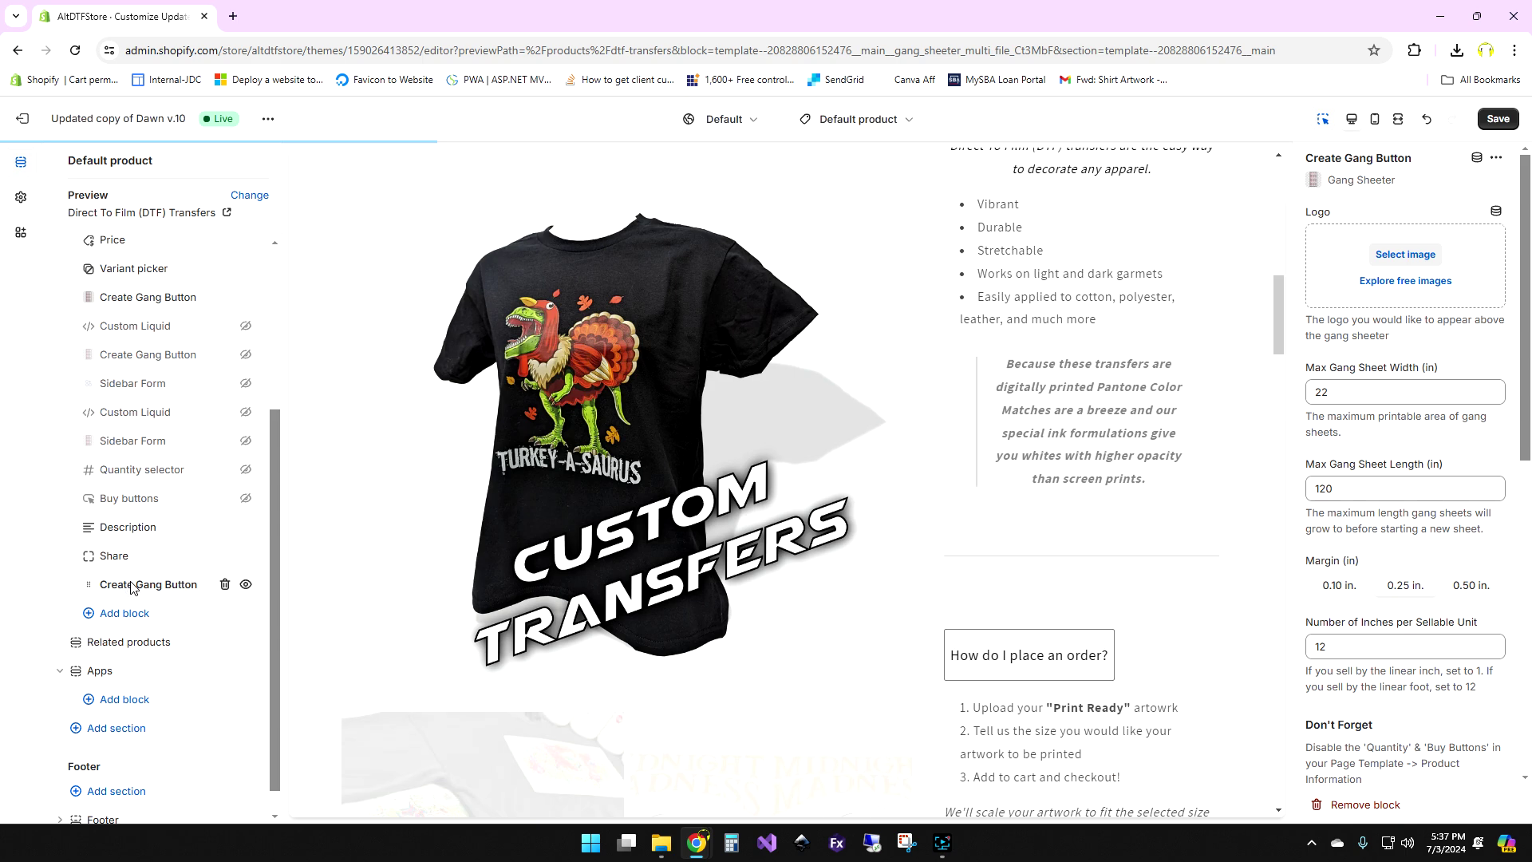
# - Move the new Create Gang Button block directly below the variant picker and hide the older gang button block beneath it
pyautogui.moveTo(133, 588); pyautogui.dragTo(182, 517)
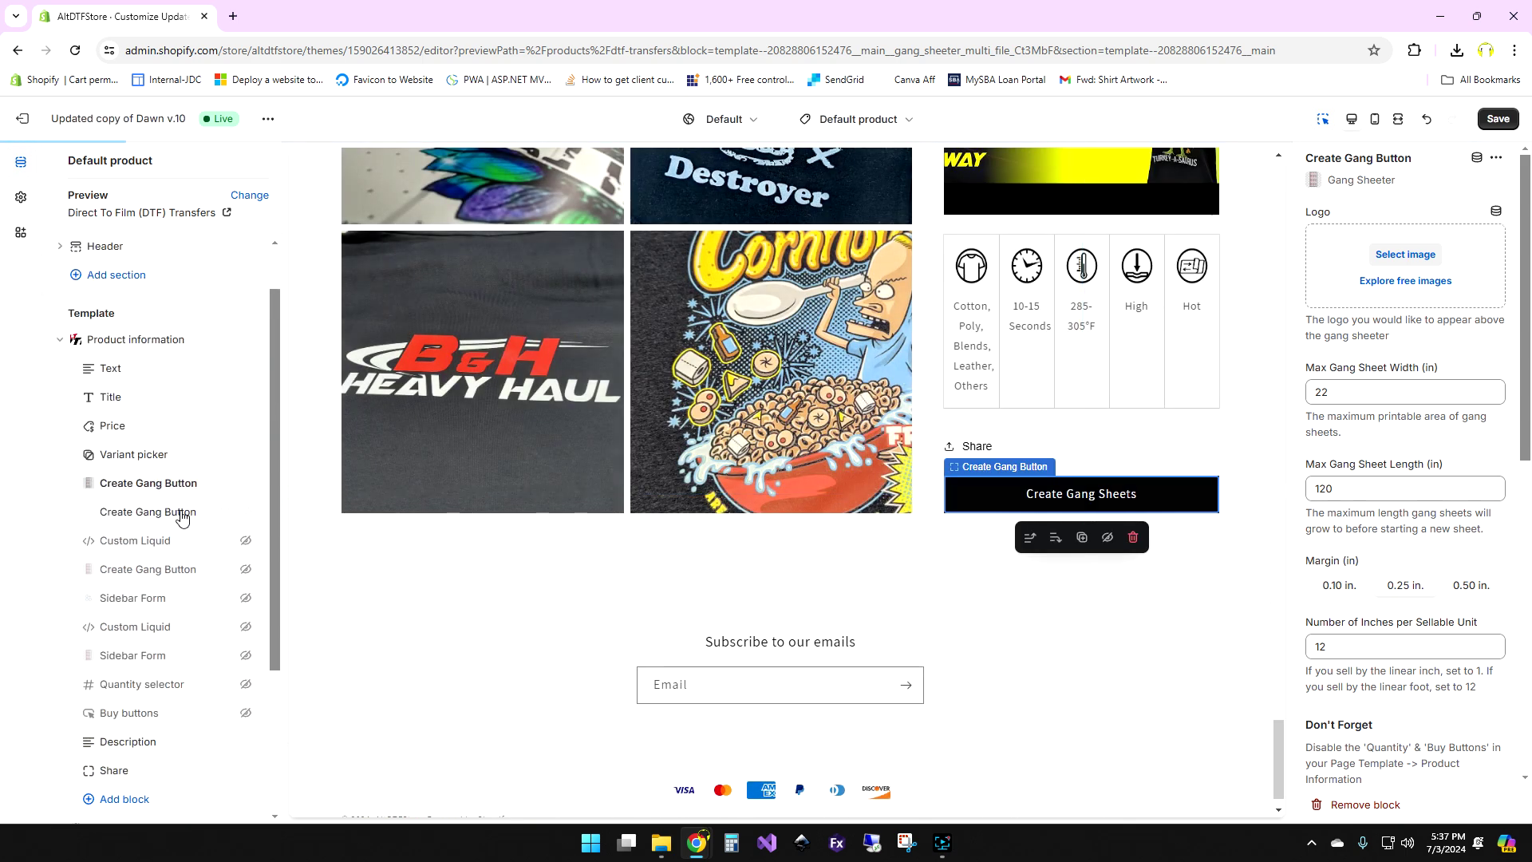
pyautogui.click(246, 512)
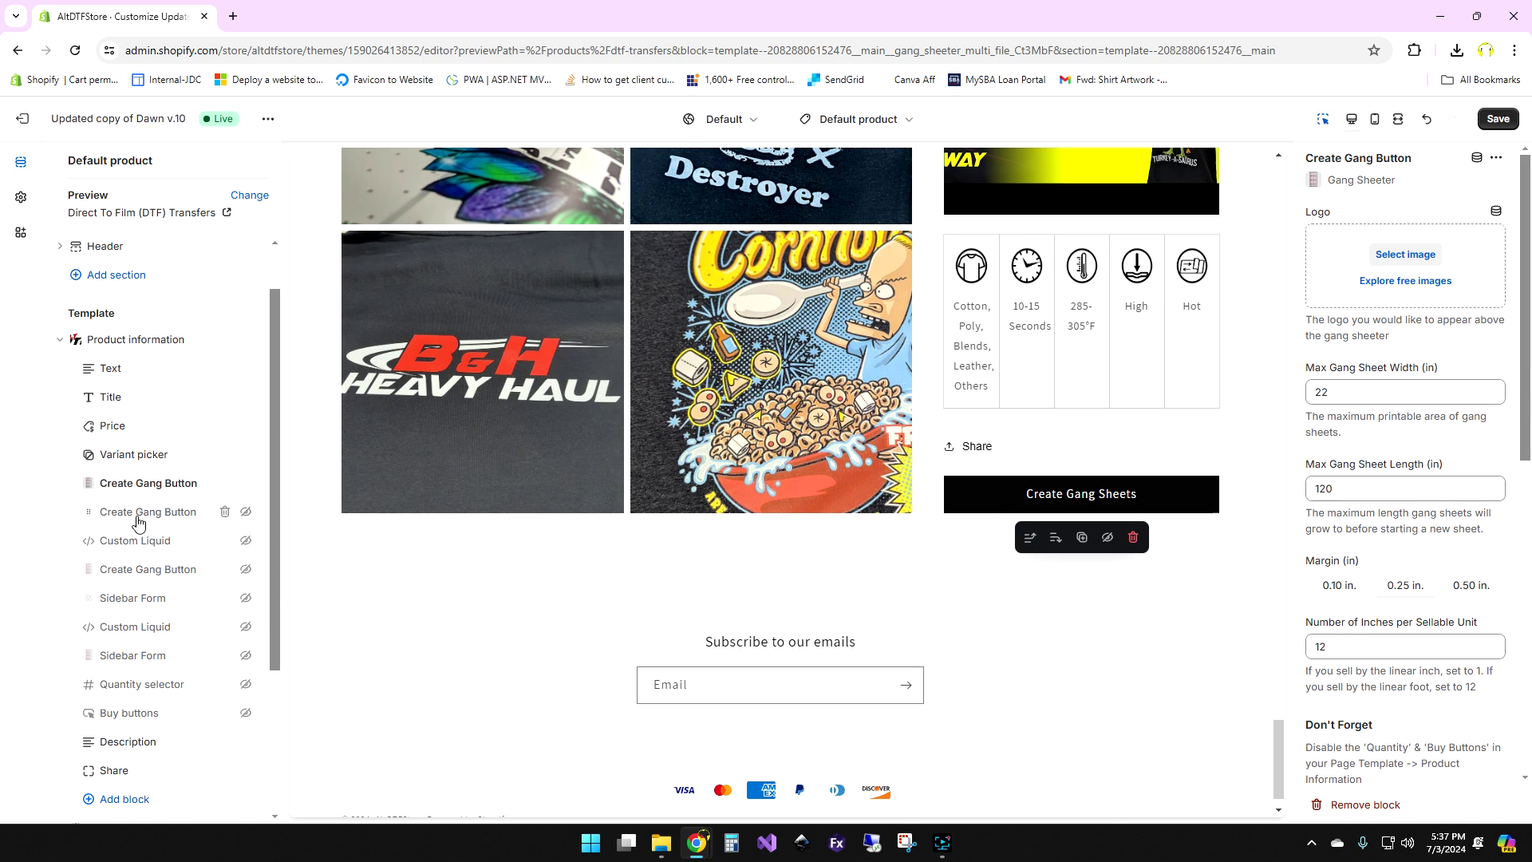
pyautogui.scroll(10, 1018, 471)
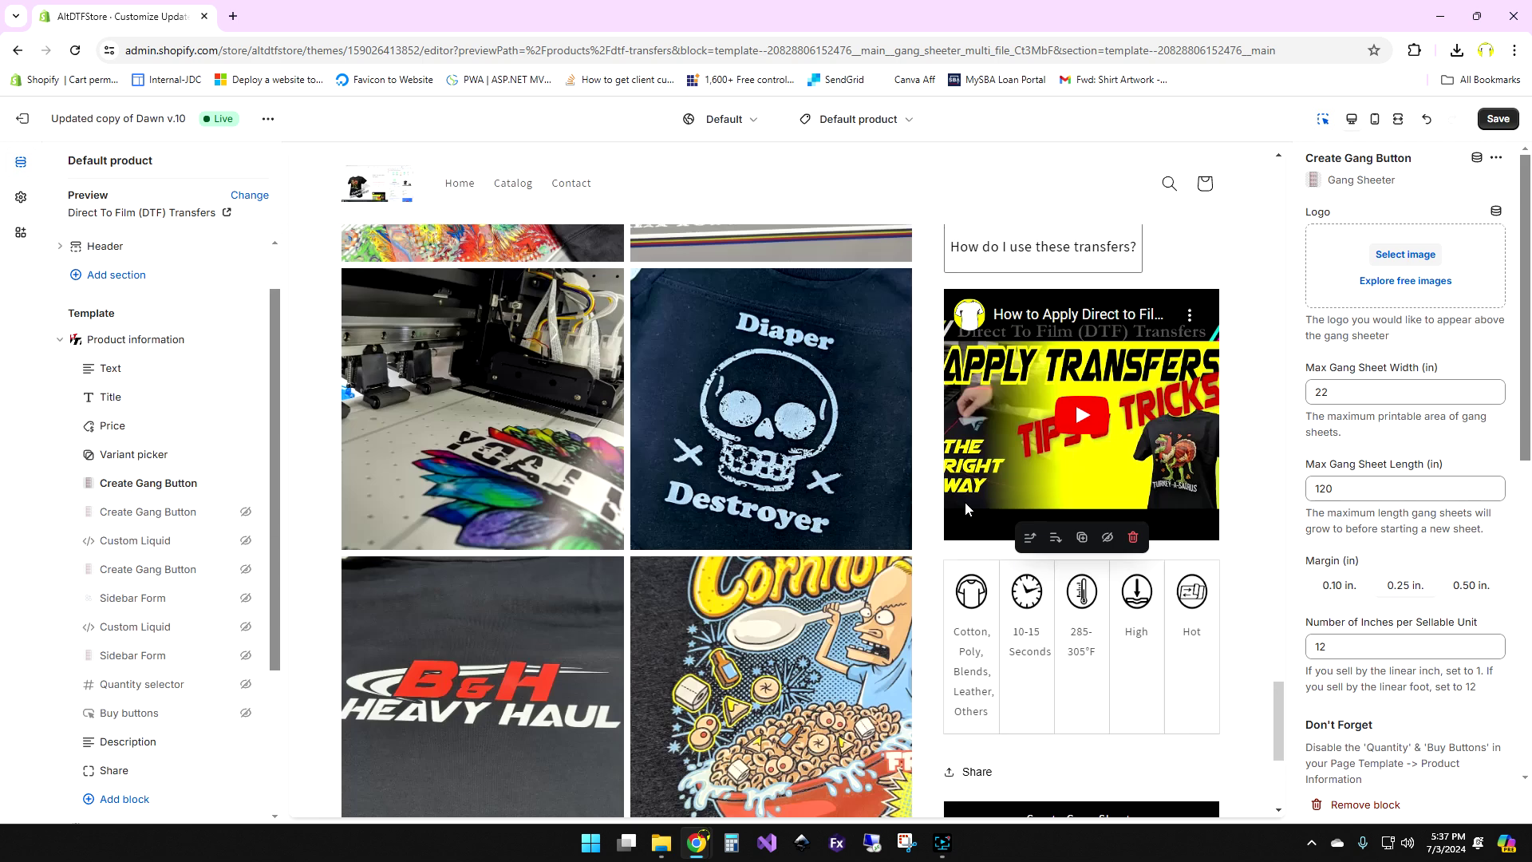
pyautogui.scroll(10, 1018, 471)
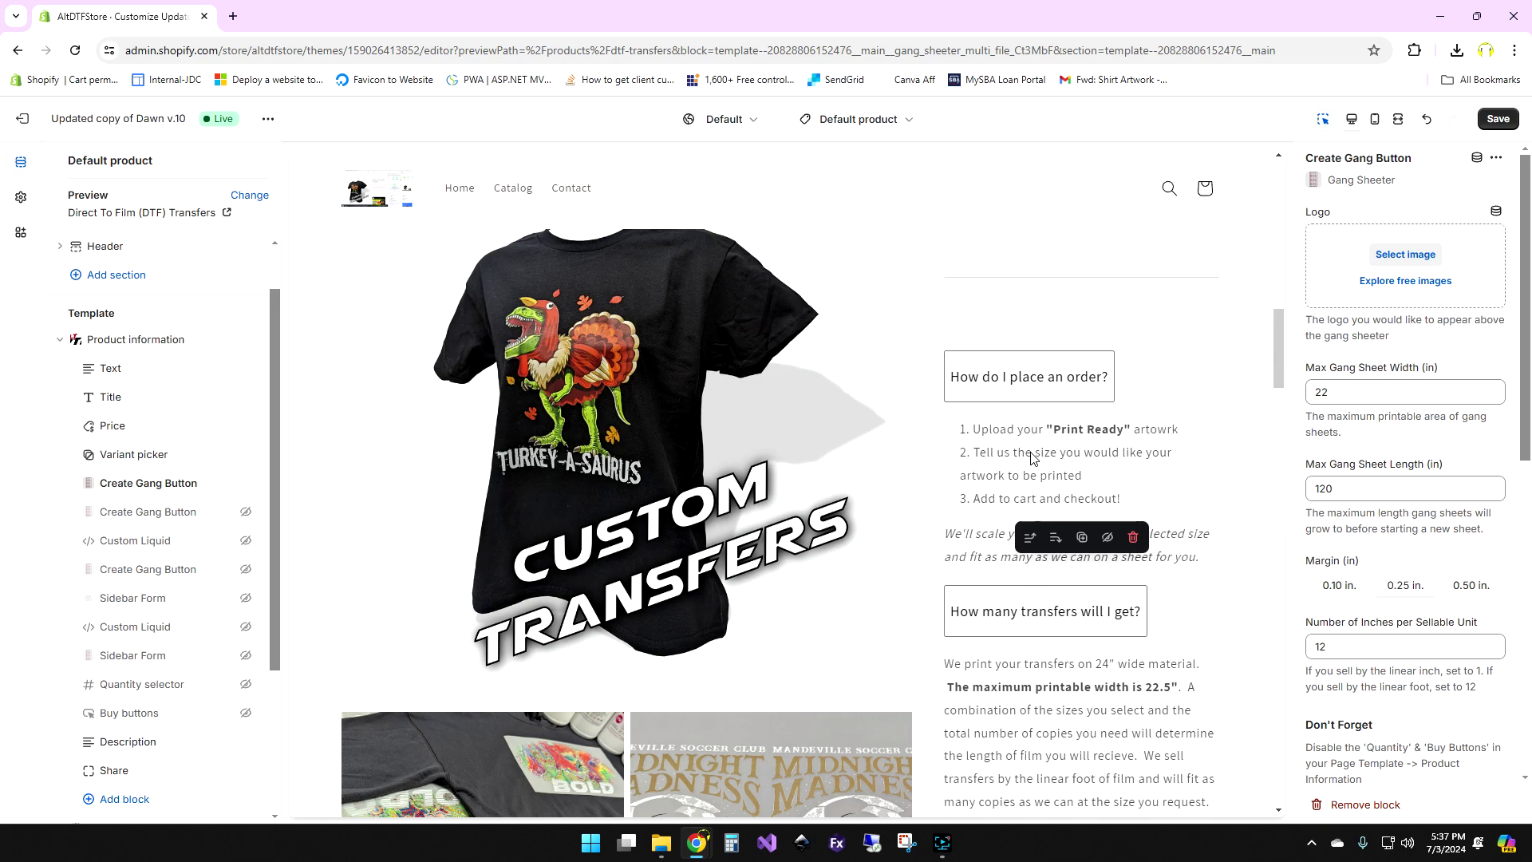
pyautogui.scroll(3, 1032, 456)
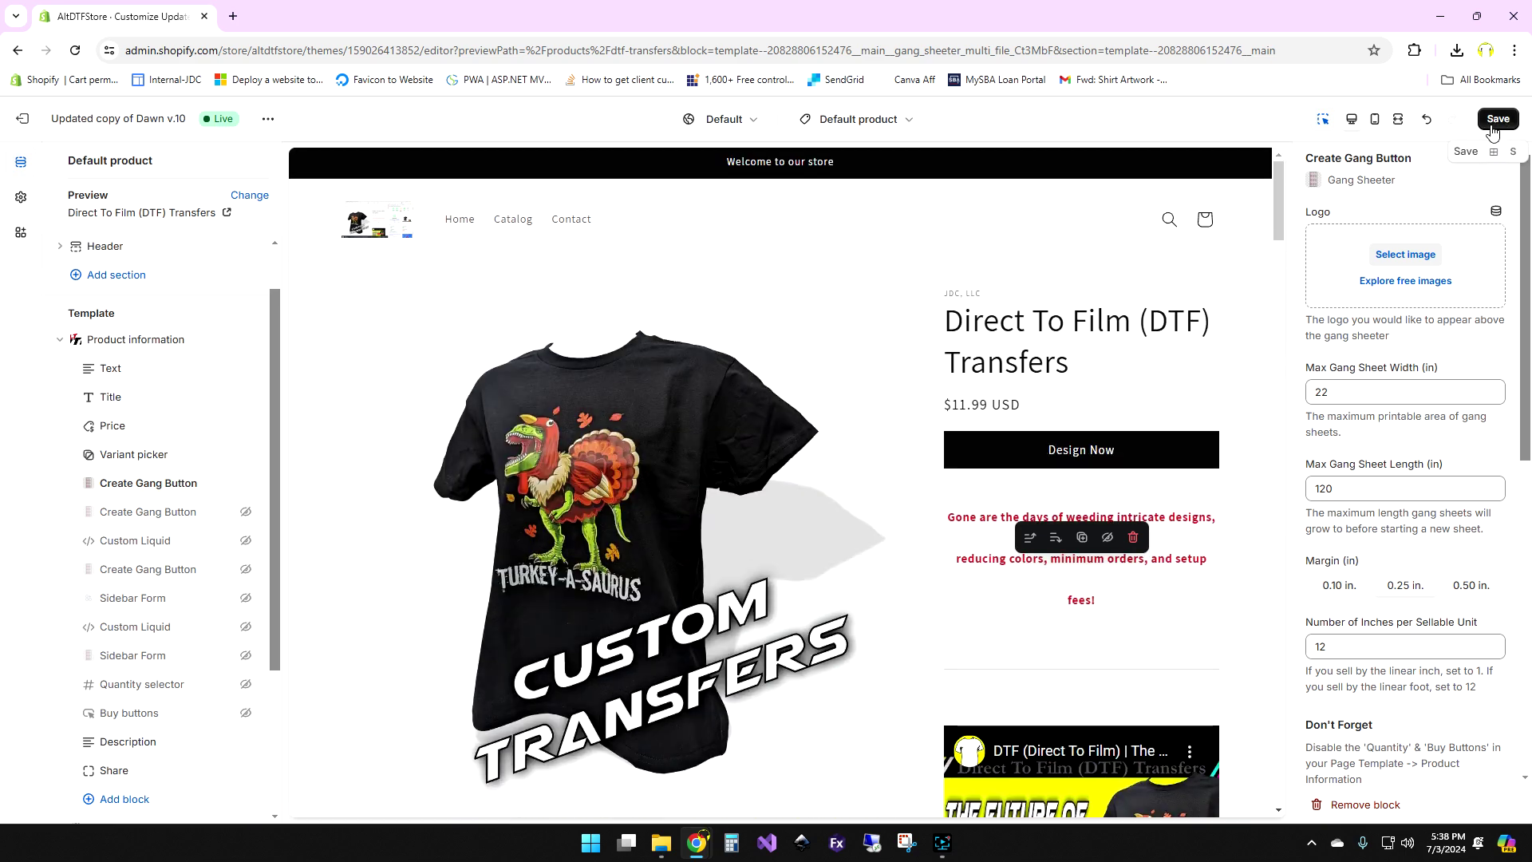
# - Try the new Create Gang Button block above the variant picker, and return it below the picker
pyautogui.moveTo(87, 483); pyautogui.dragTo(105, 457)
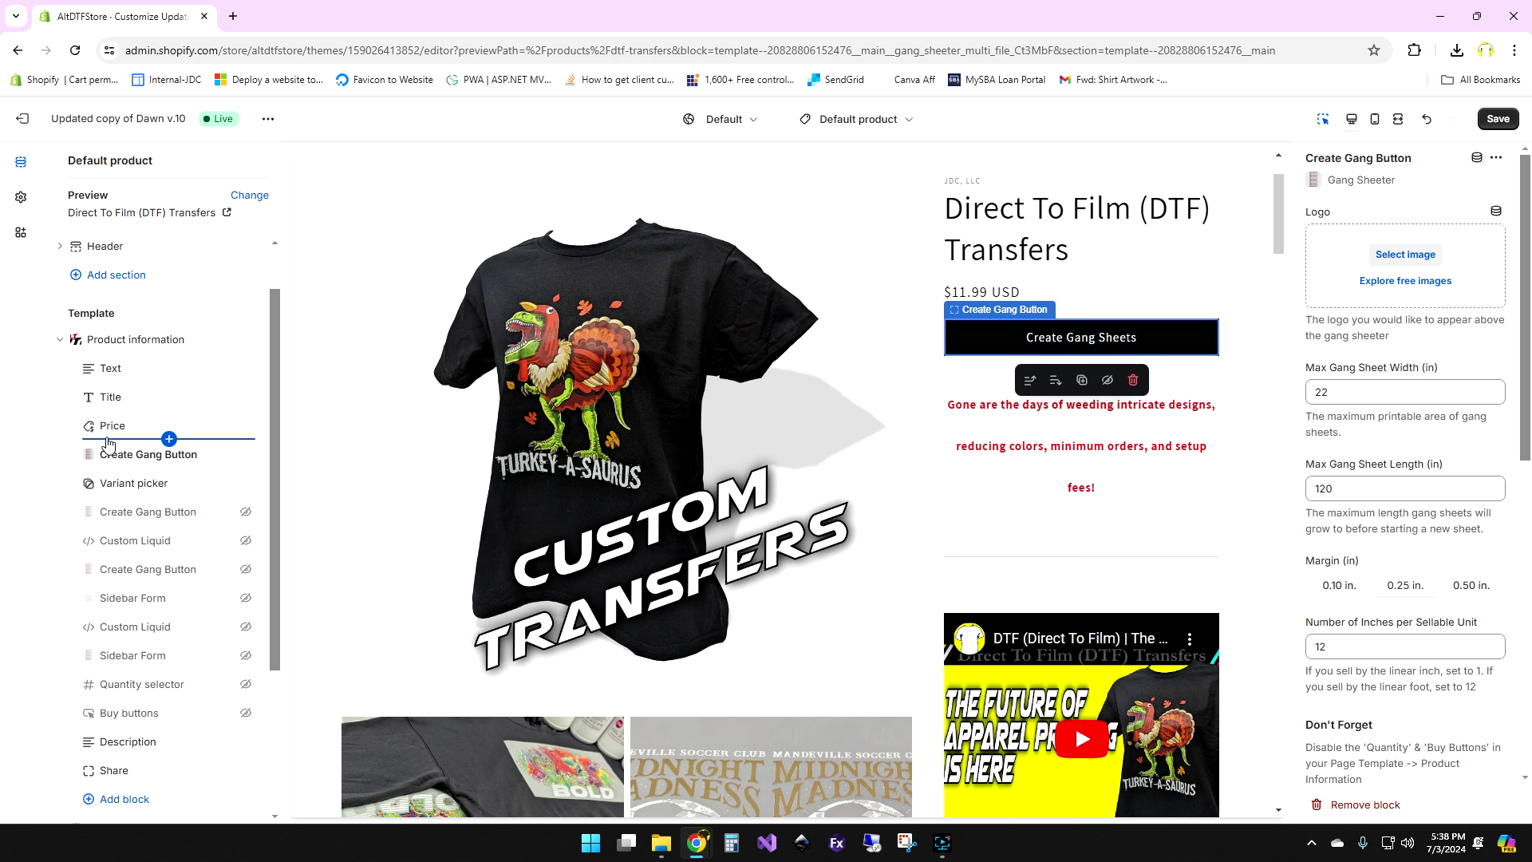
pyautogui.moveTo(87, 457); pyautogui.dragTo(179, 483)
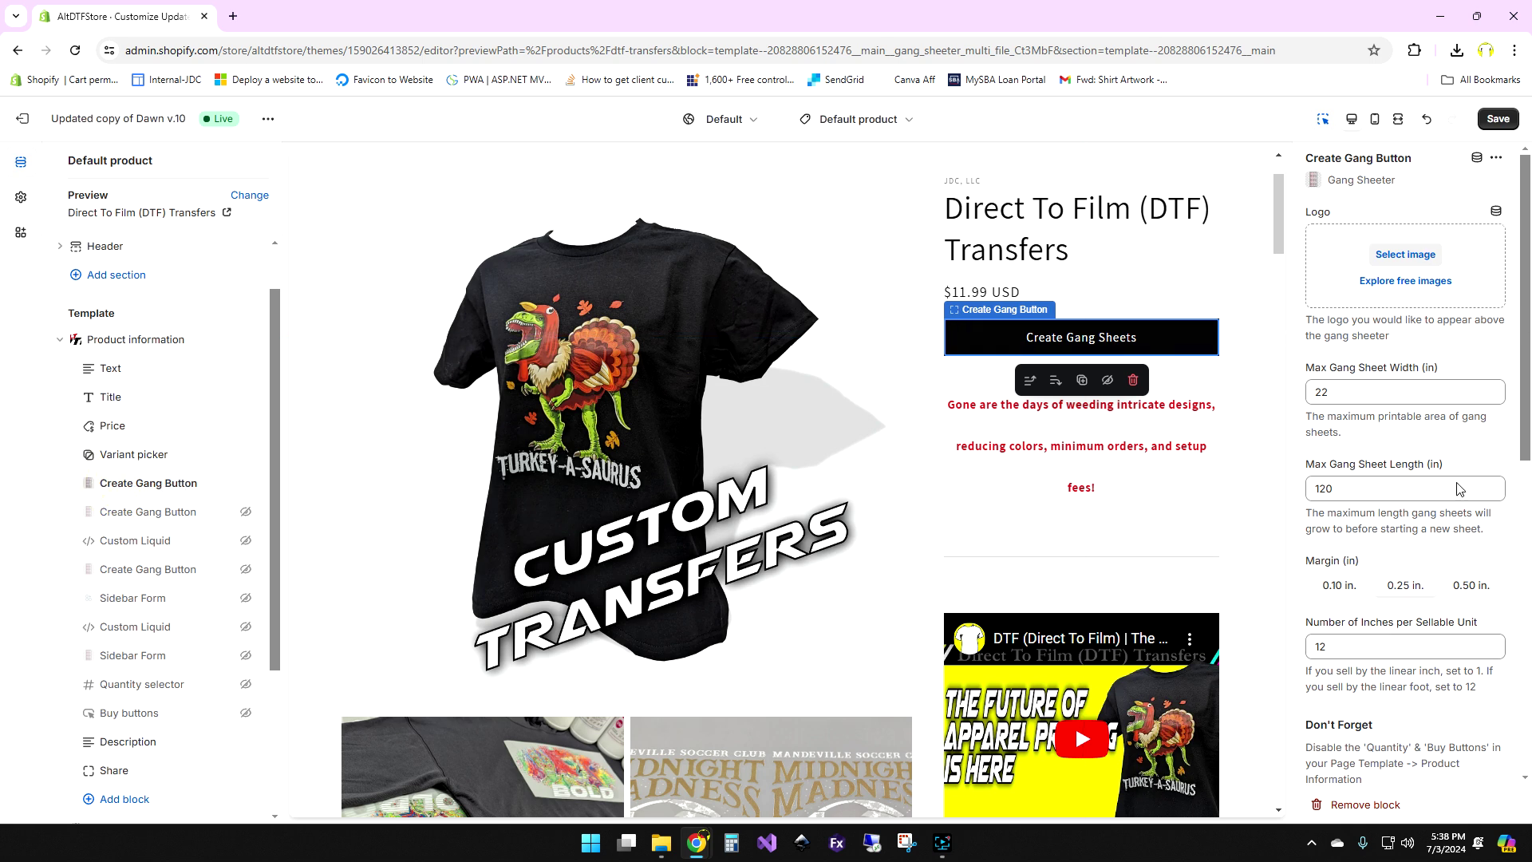
# - Set the Create Gang Button block's logo to the altDTF_logo image from the store's files
pyautogui.click(1406, 257)
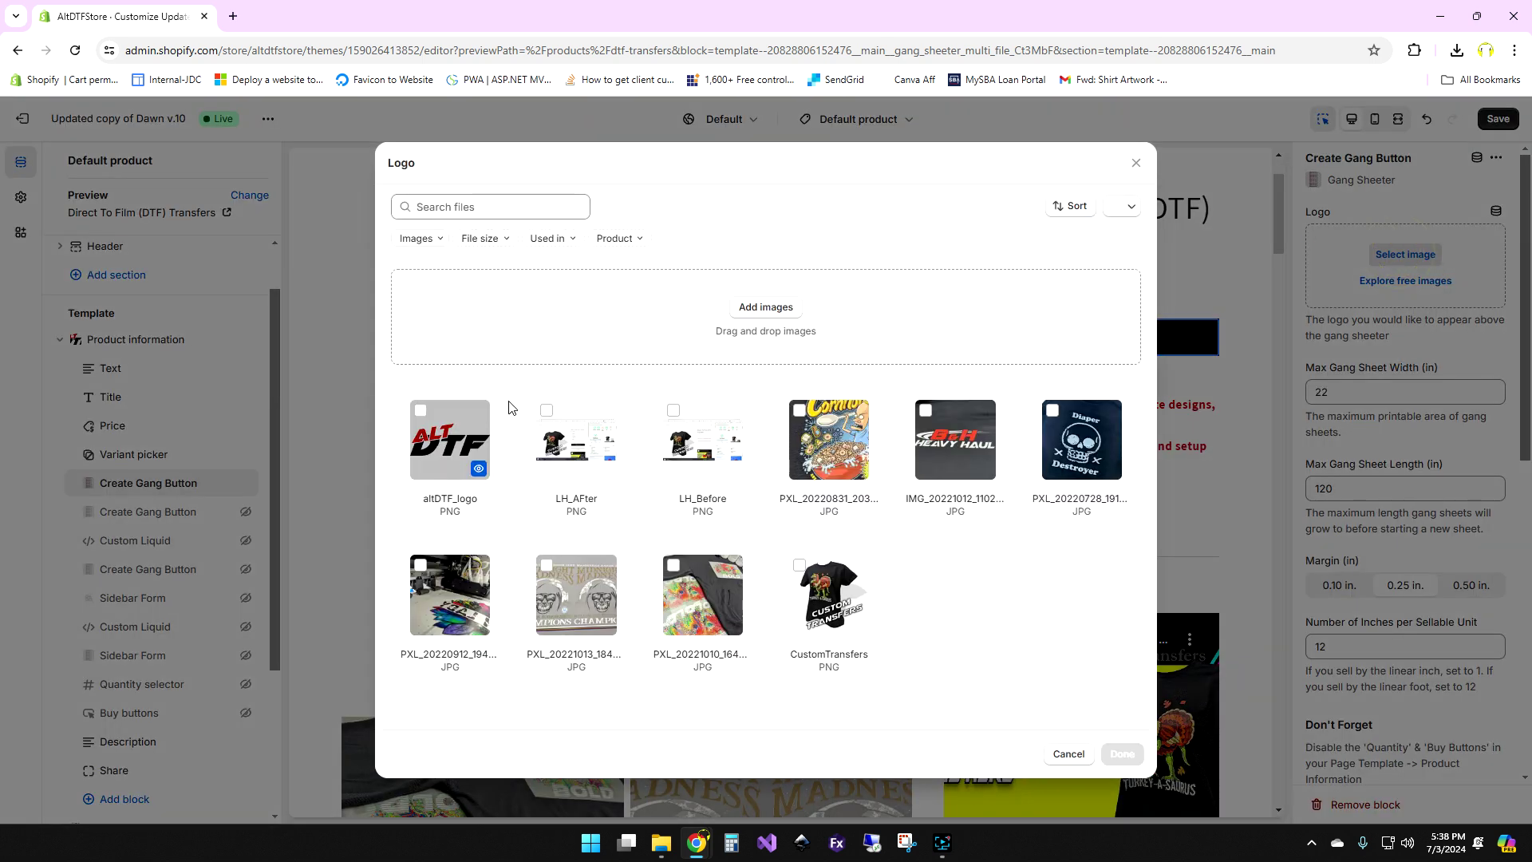
pyautogui.click(447, 431)
pyautogui.click(1122, 753)
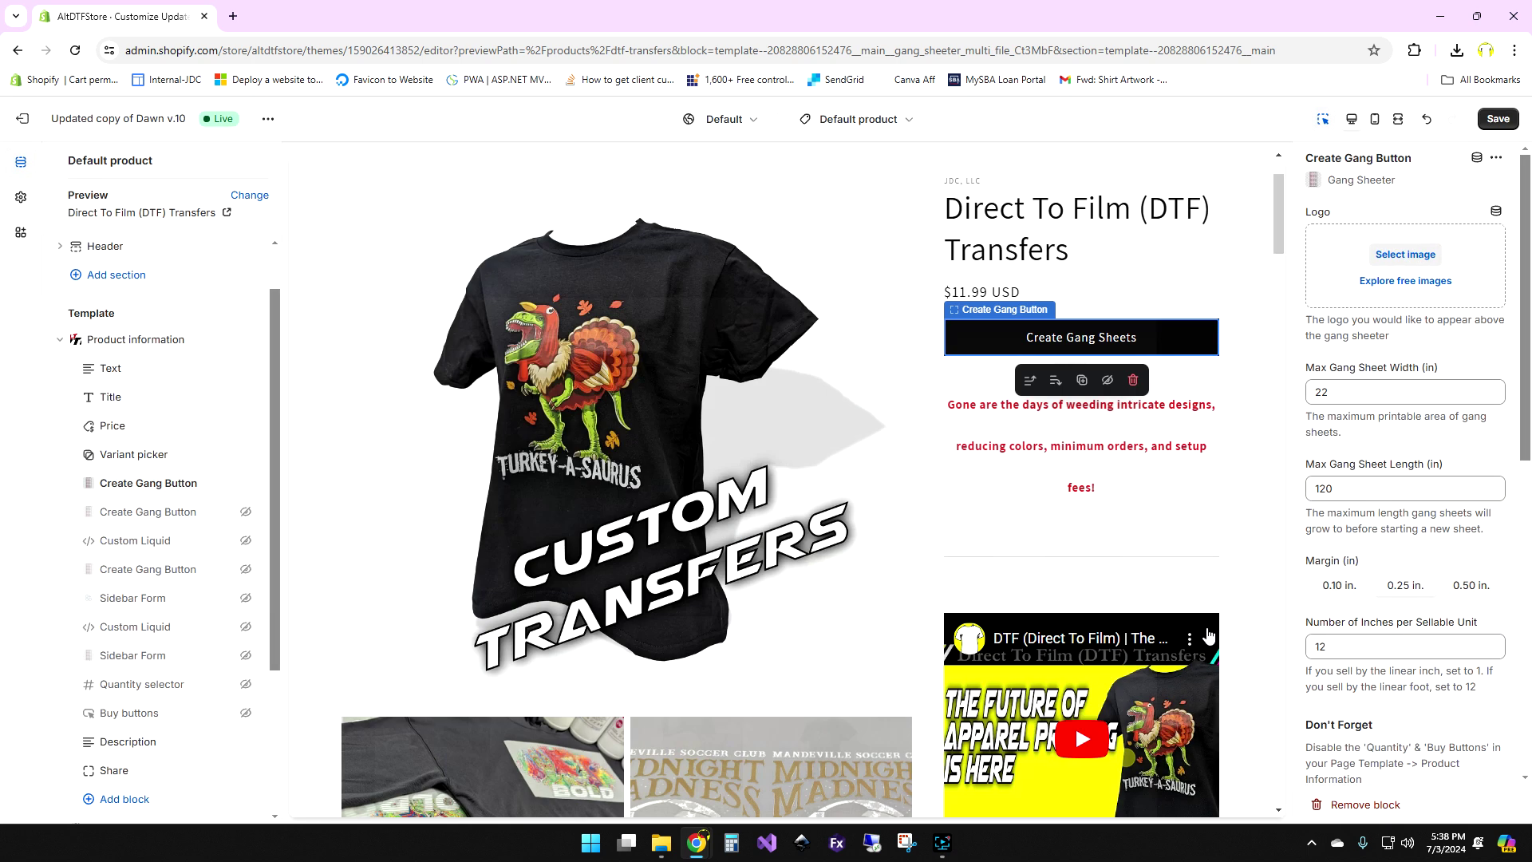
# - Review the block's maximum sheet width and length, margin, inches per sellable unit, button text and button classes
pyautogui.doubleClick(1321, 496)
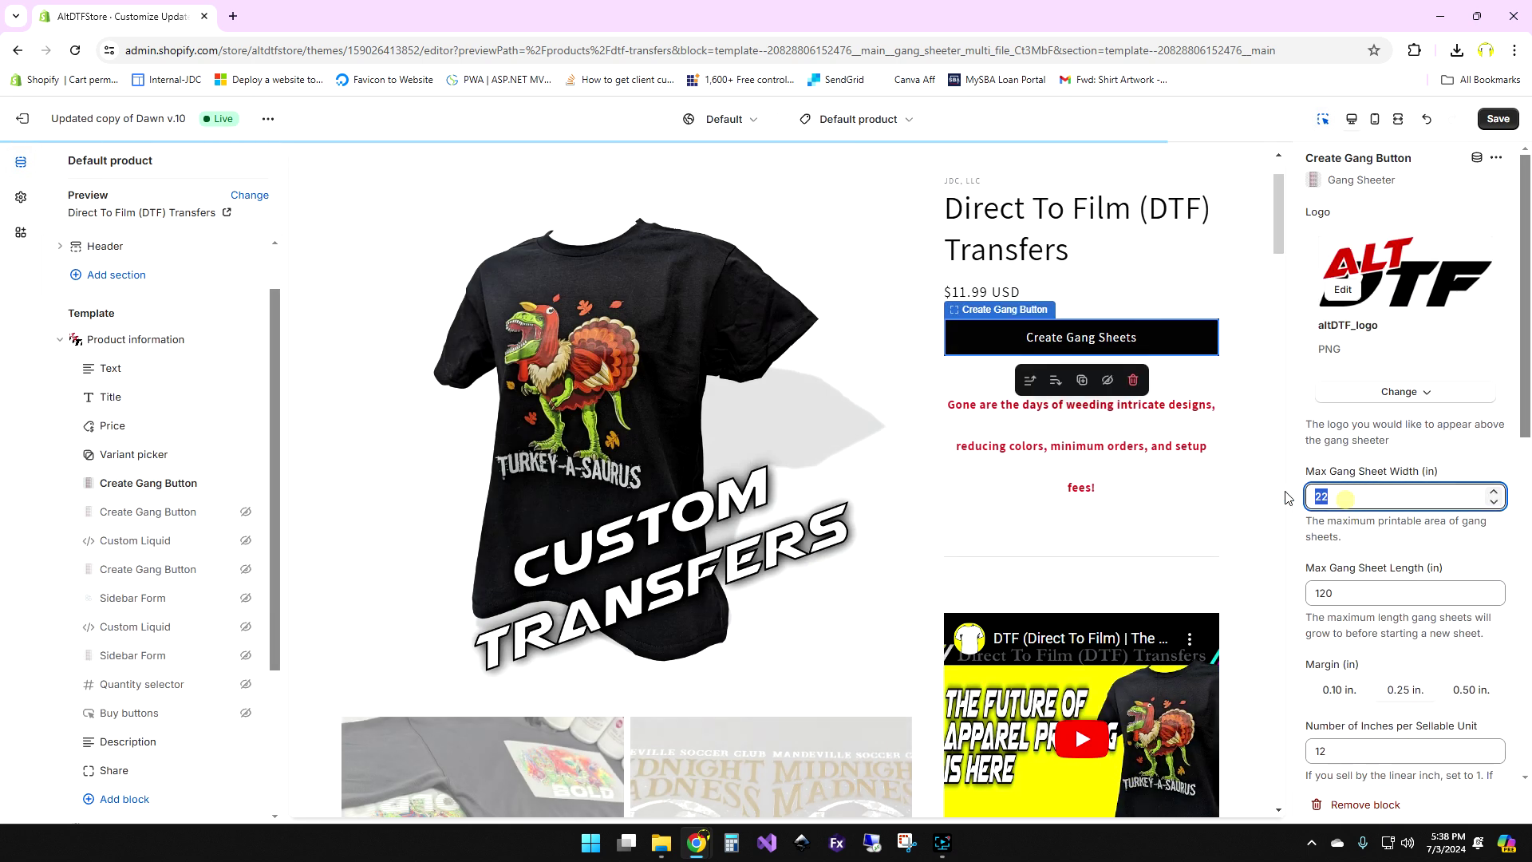
pyautogui.click(1346, 595)
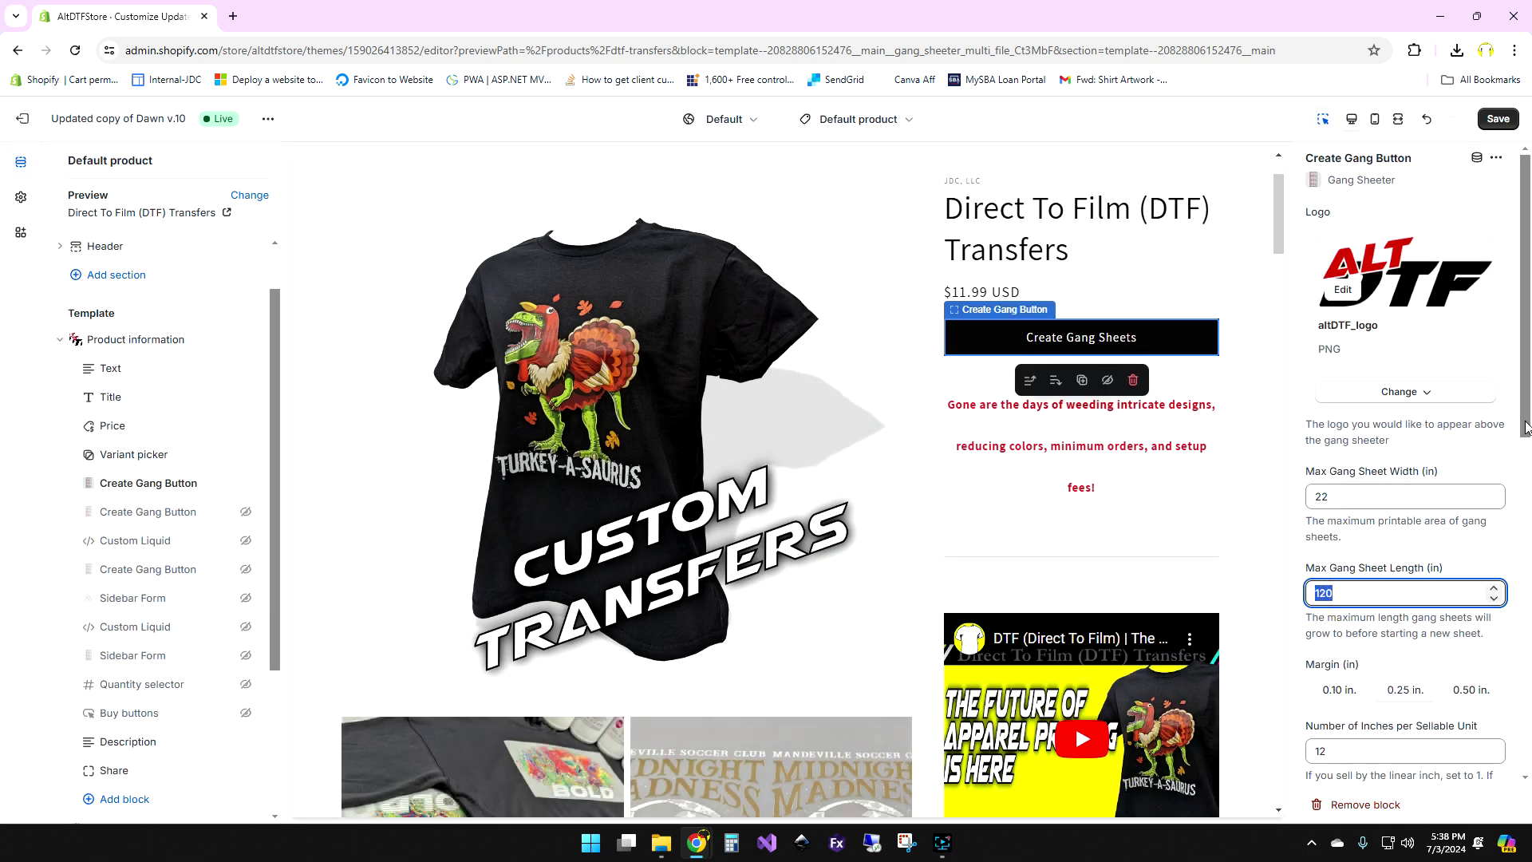
pyautogui.scroll(-2, 1404, 519)
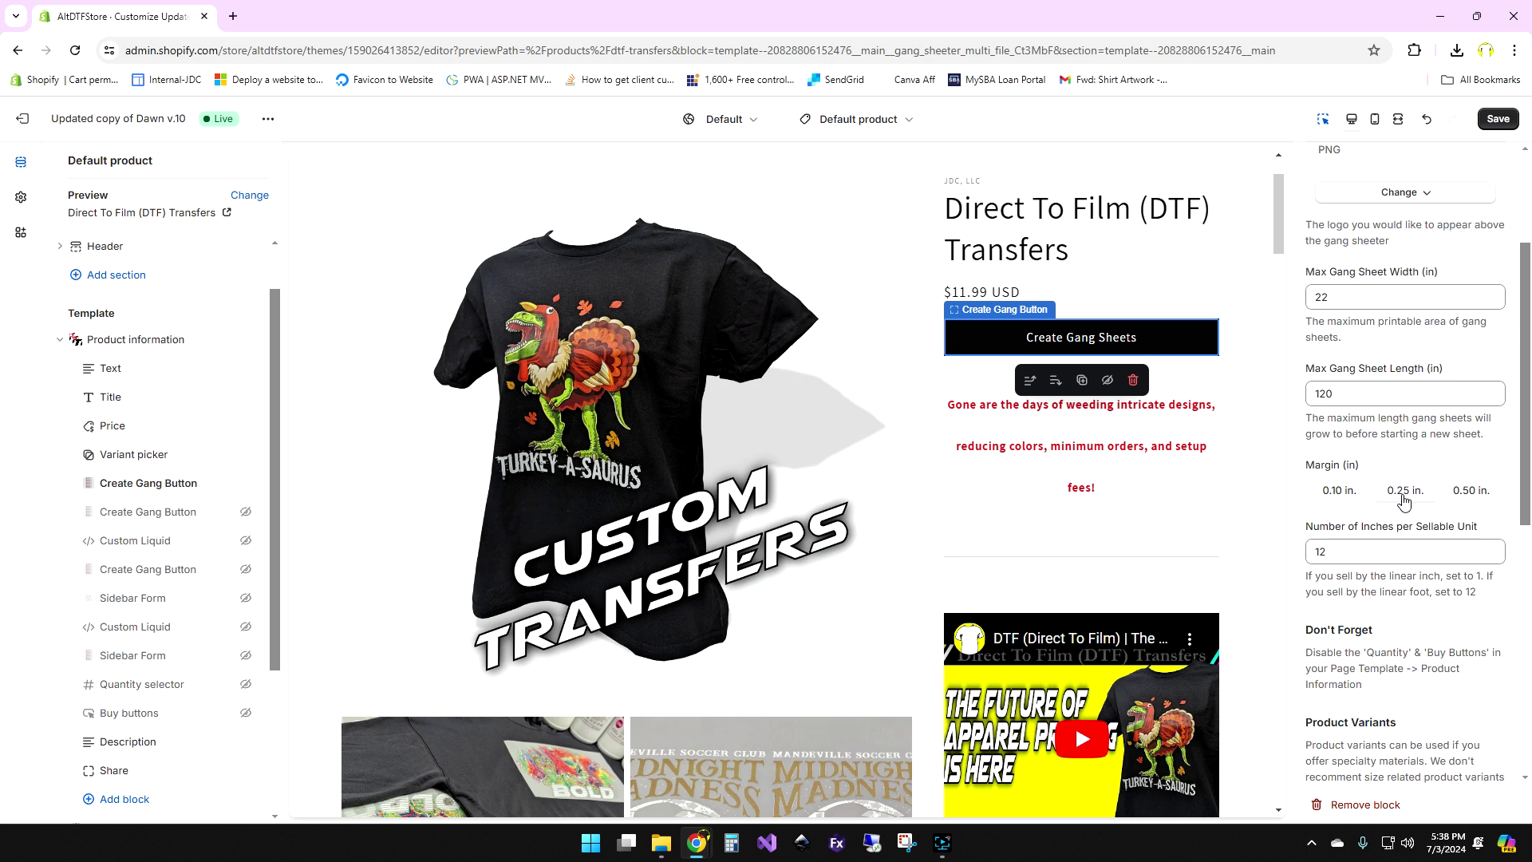
pyautogui.doubleClick(1328, 552)
pyautogui.click(1329, 553)
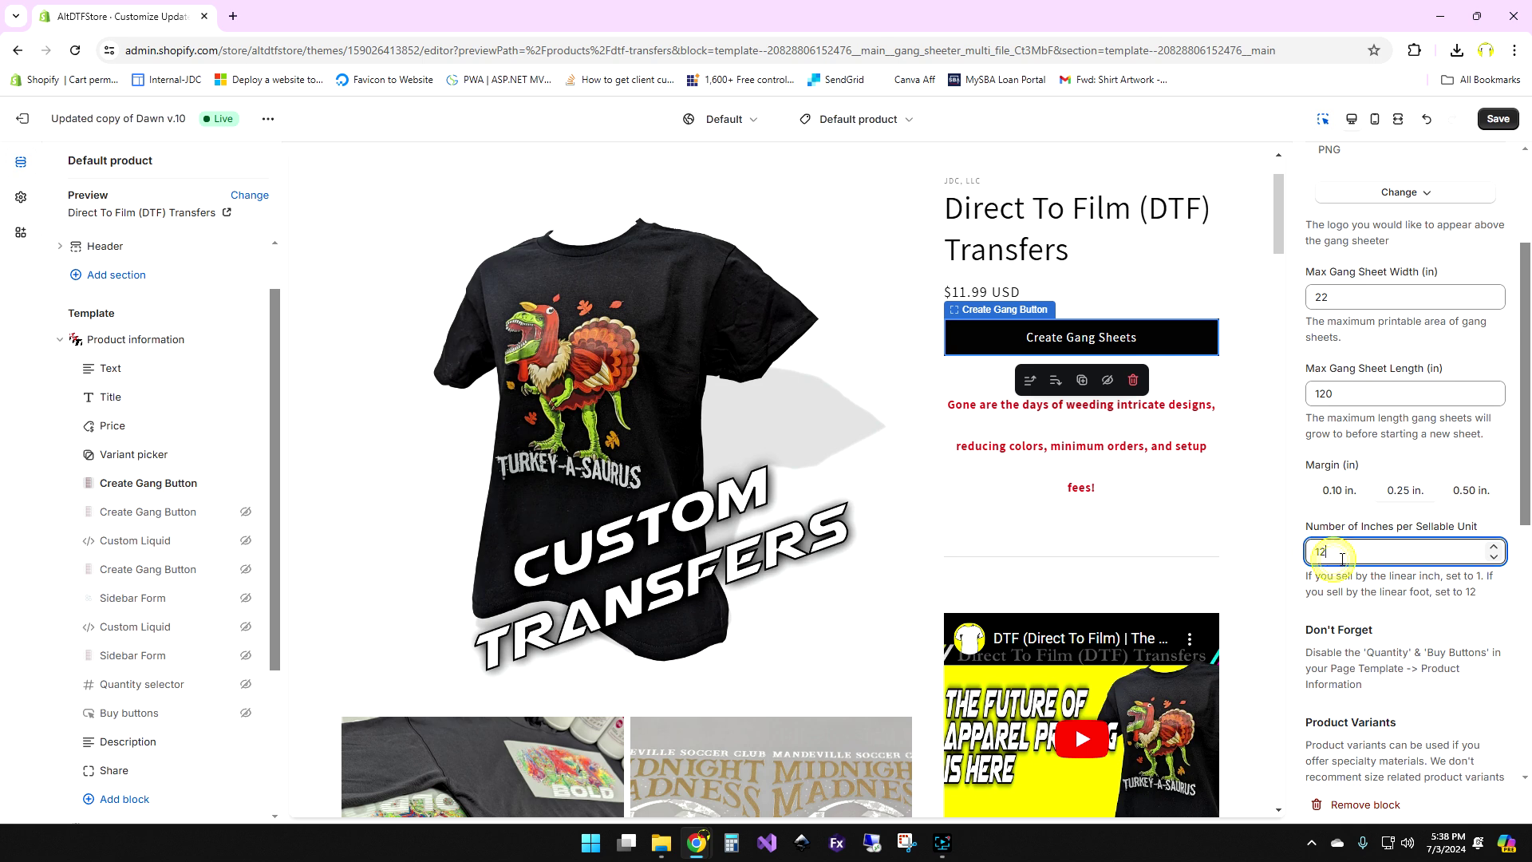
pyautogui.doubleClick(1327, 550)
pyautogui.click(1327, 551)
pyautogui.doubleClick(1337, 551)
pyautogui.doubleClick(1325, 552)
pyautogui.scroll(-6, 1415, 592)
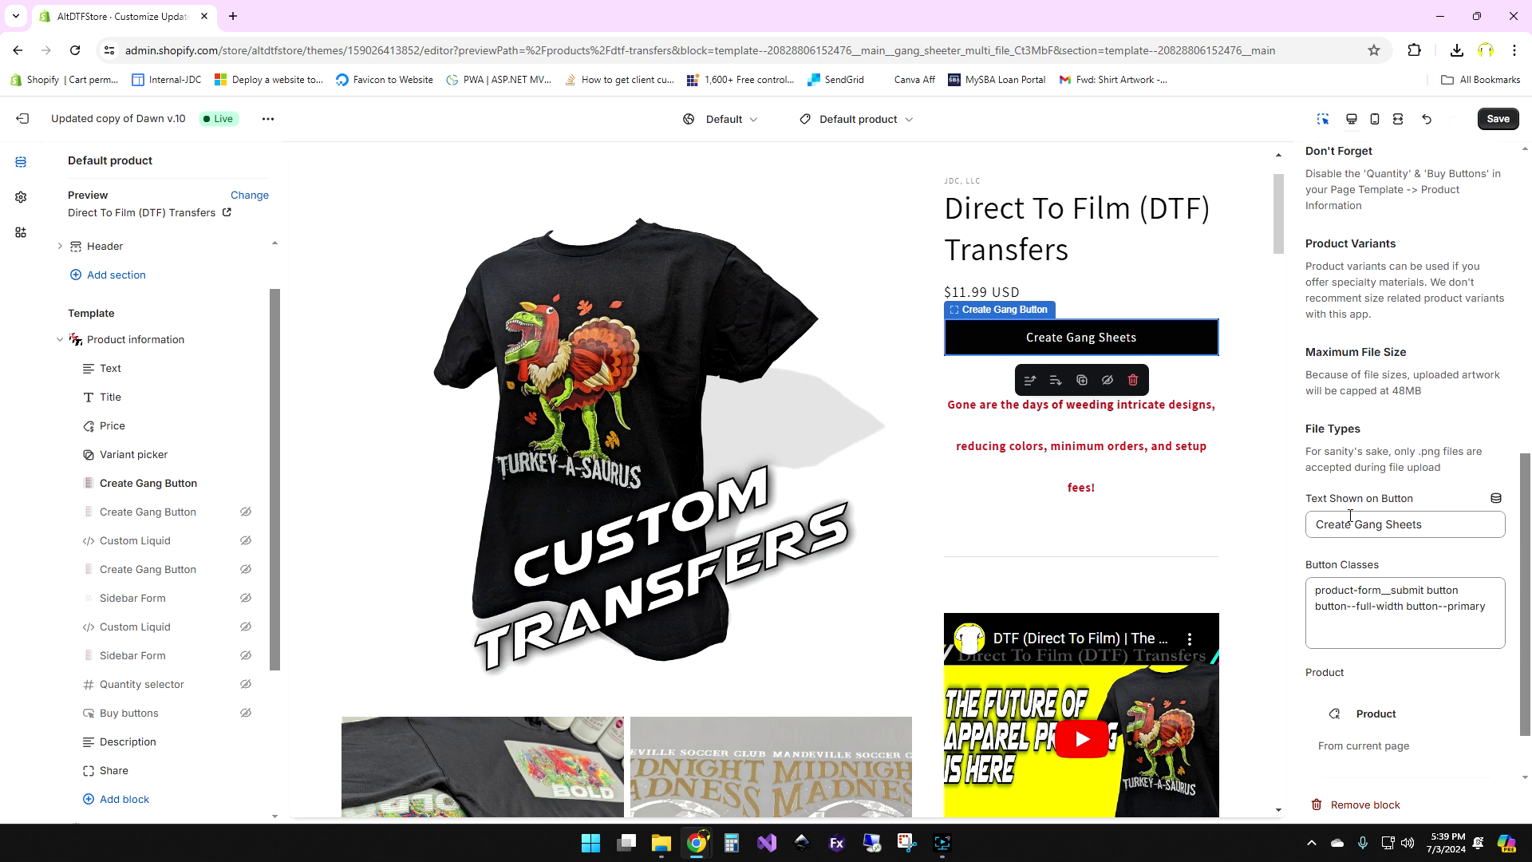
pyautogui.tripleClick(1430, 525)
pyautogui.click(1355, 604)
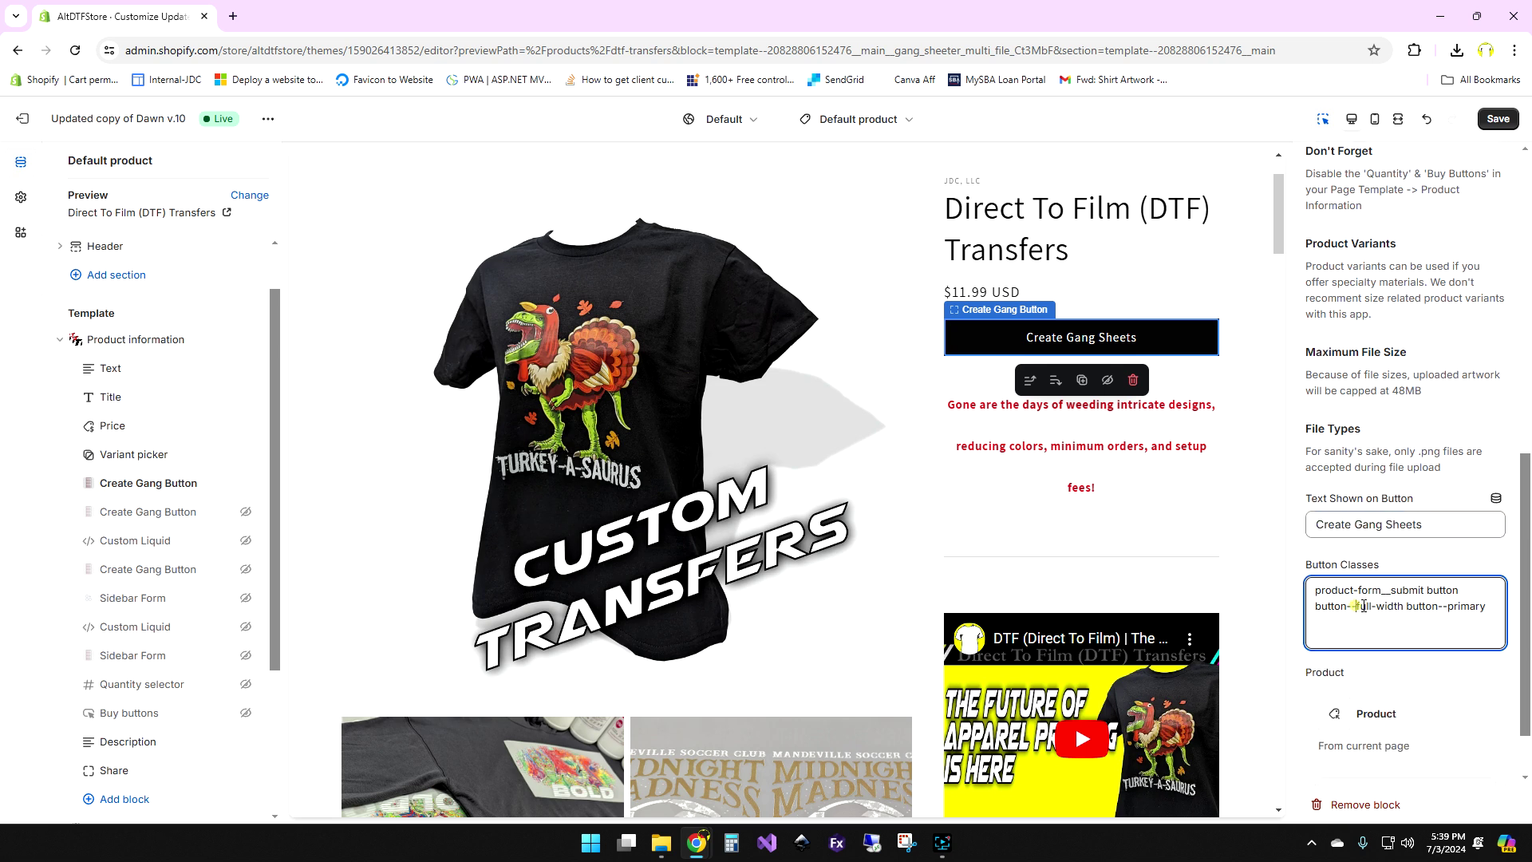
pyautogui.moveTo(1494, 610); pyautogui.dragTo(1283, 591)
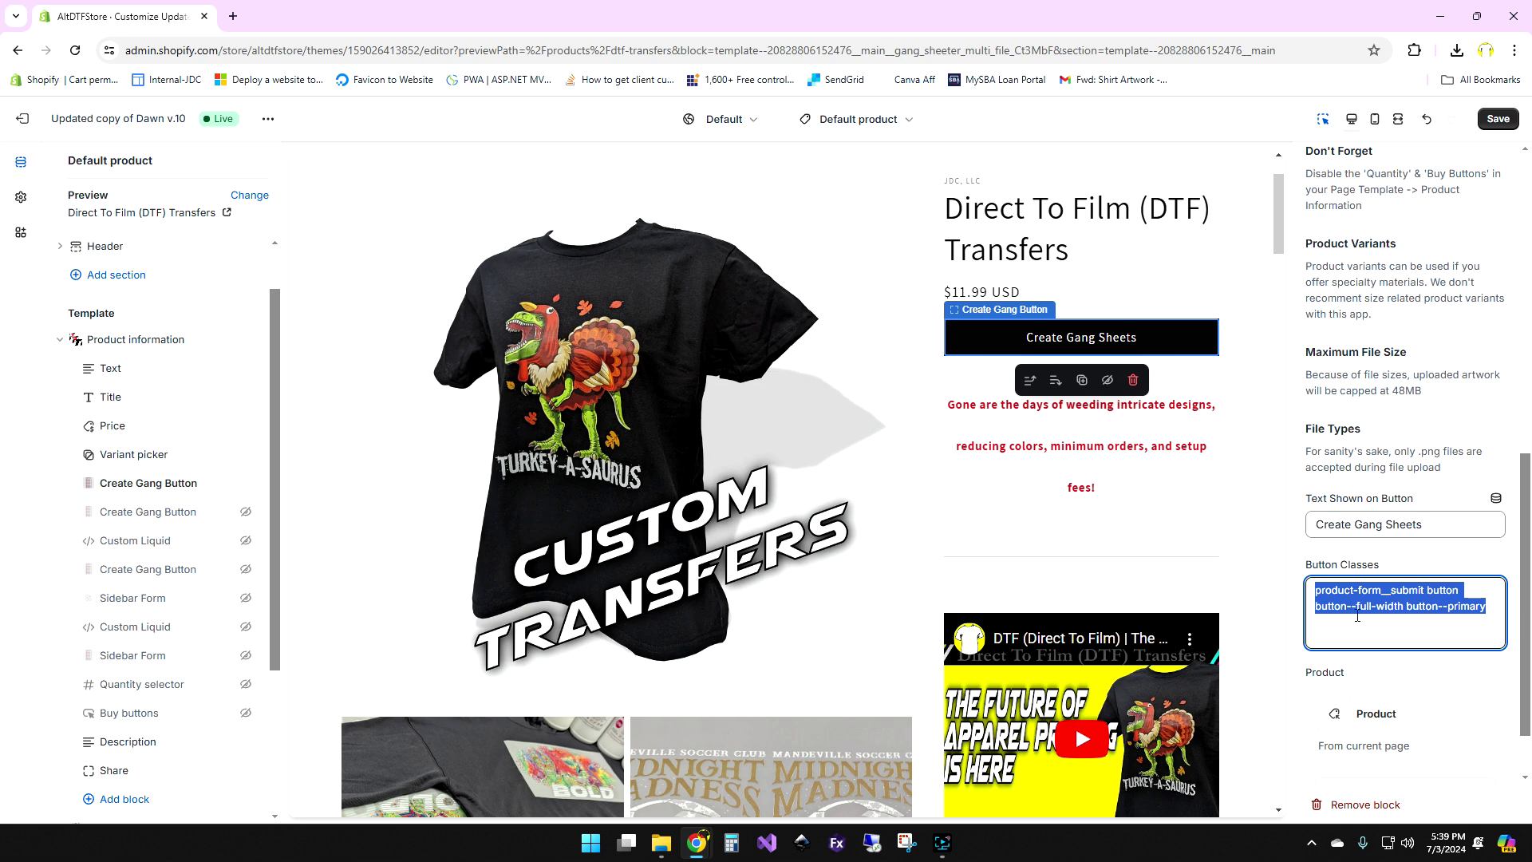
pyautogui.scroll(-1, 1397, 619)
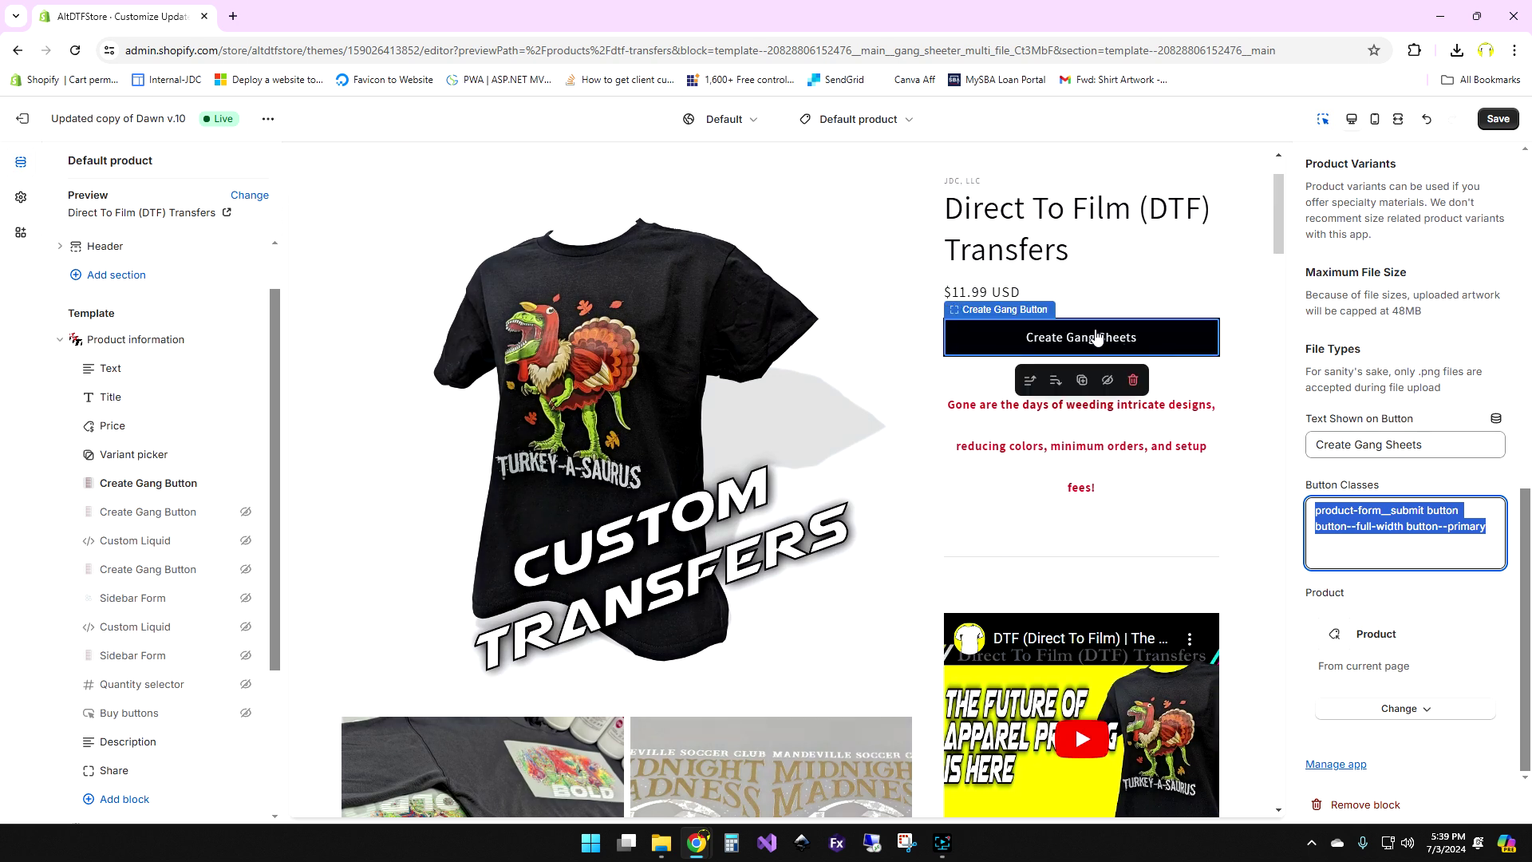
# - Change the text shown on the gang button to "Start Designing Now" and save the theme
pyautogui.tripleClick(1432, 444)
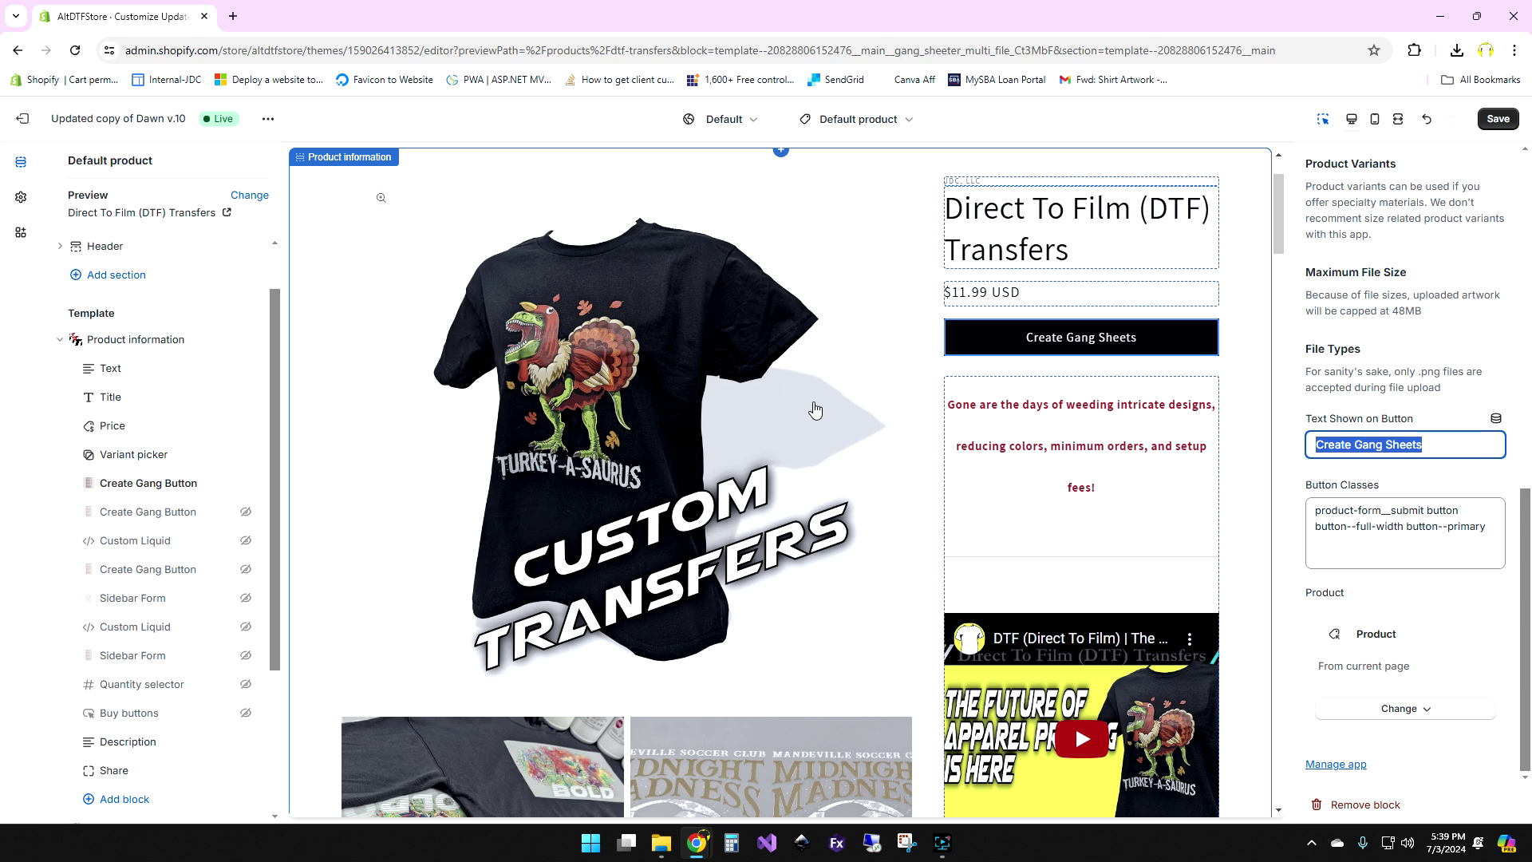
pyautogui.write('Start Designing')
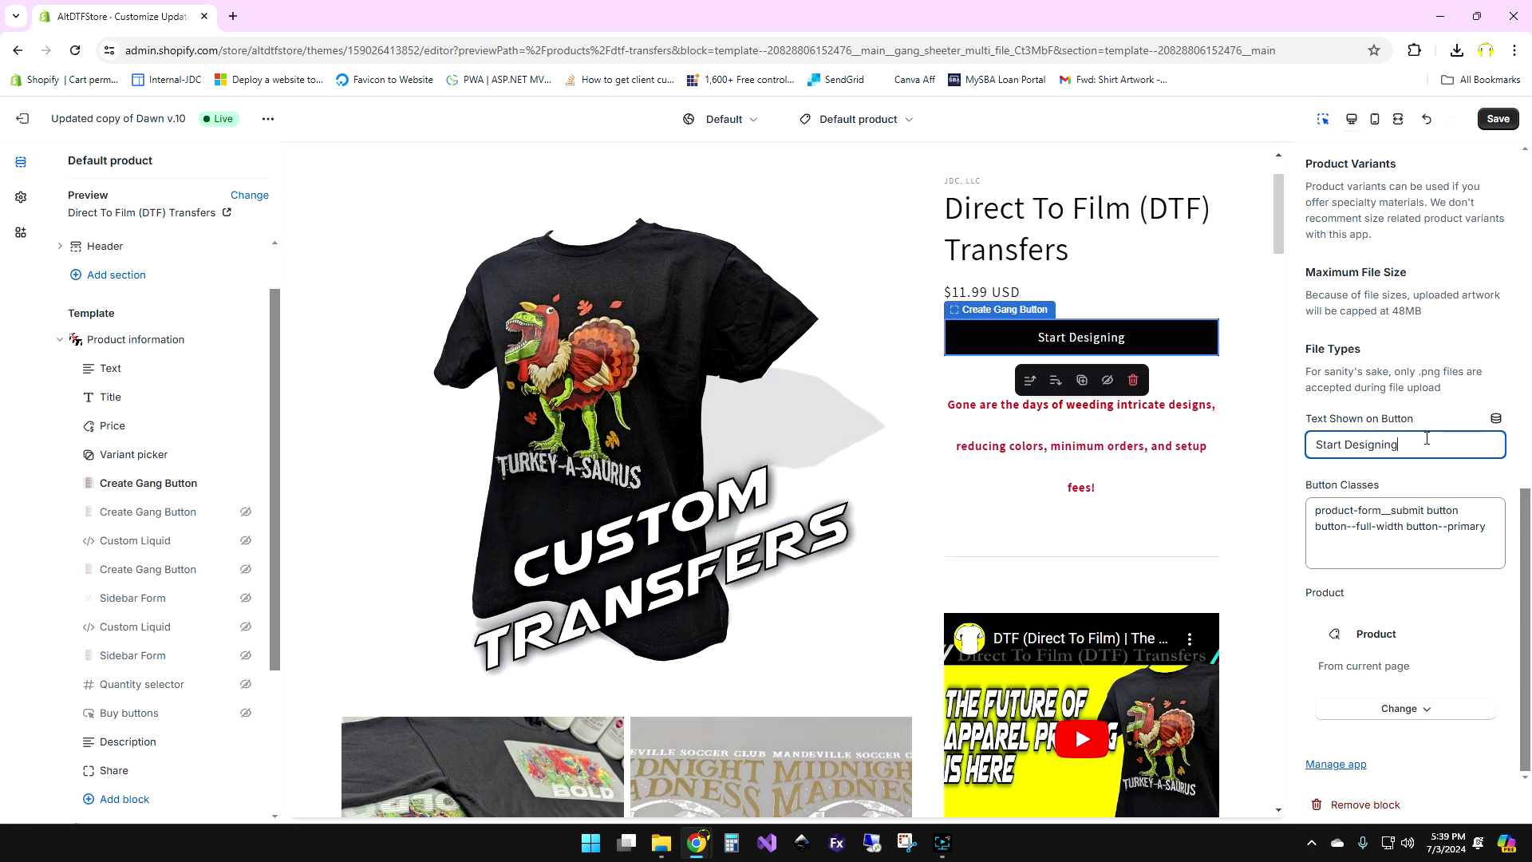
pyautogui.write(' Now')
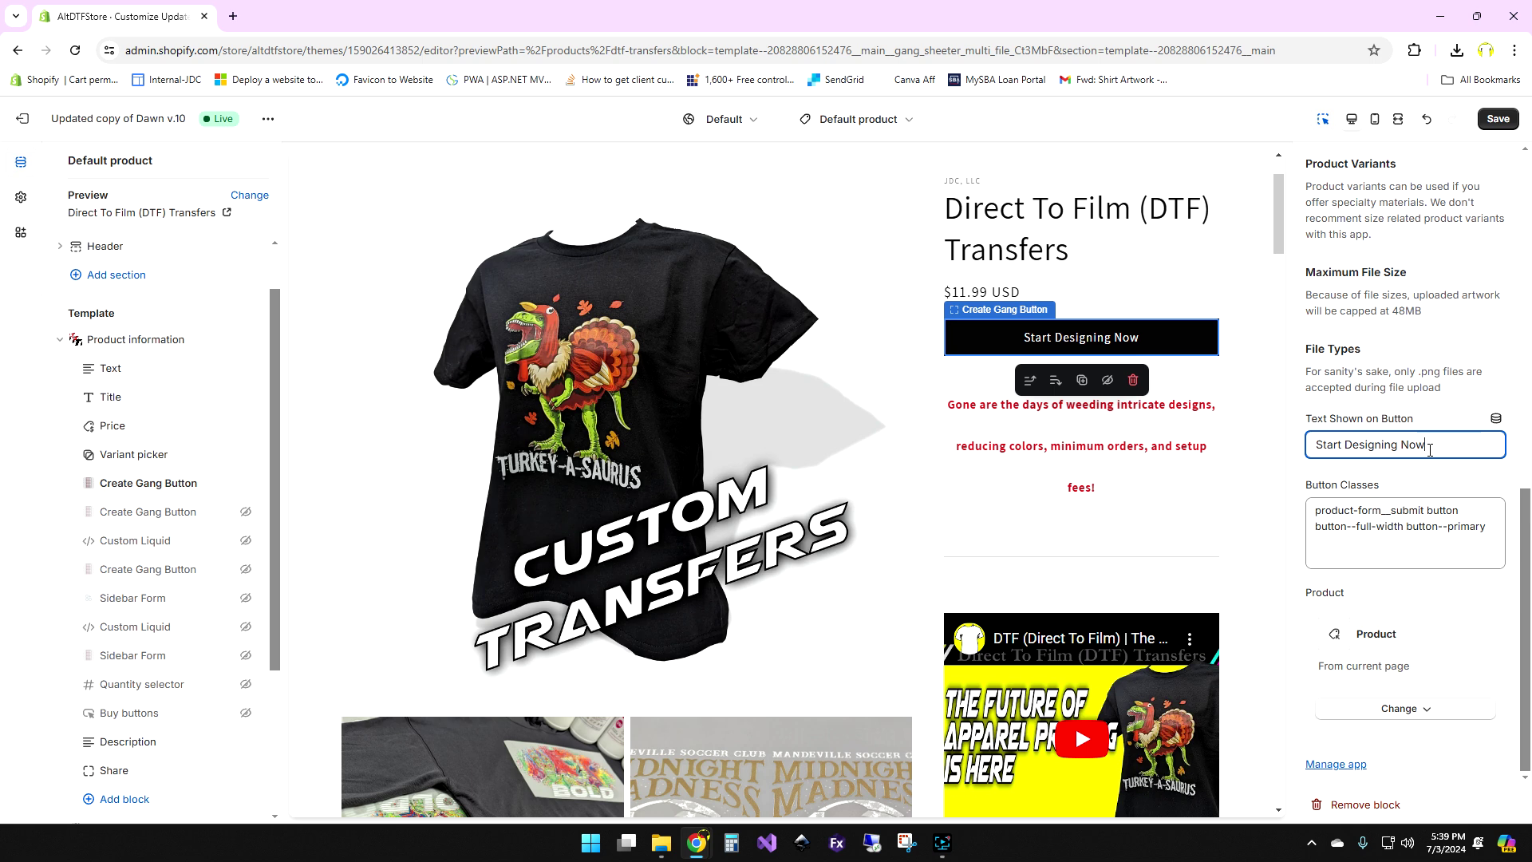
pyautogui.click(1497, 118)
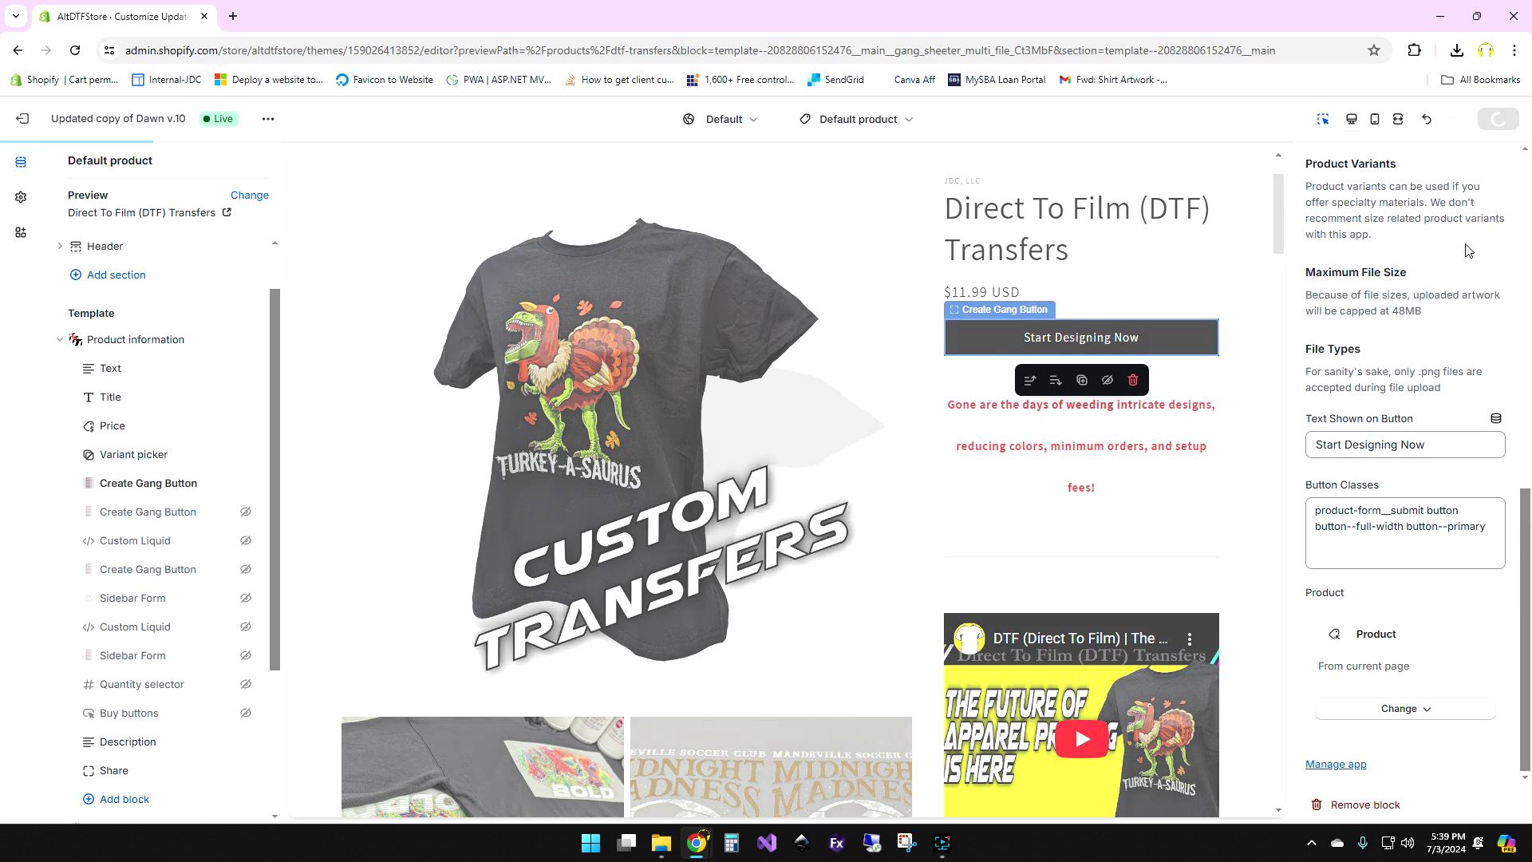
# - View the live store, open the Direct To Film (DTF) Transfers product and launch the gang sheet builder from its button
pyautogui.click(268, 118)
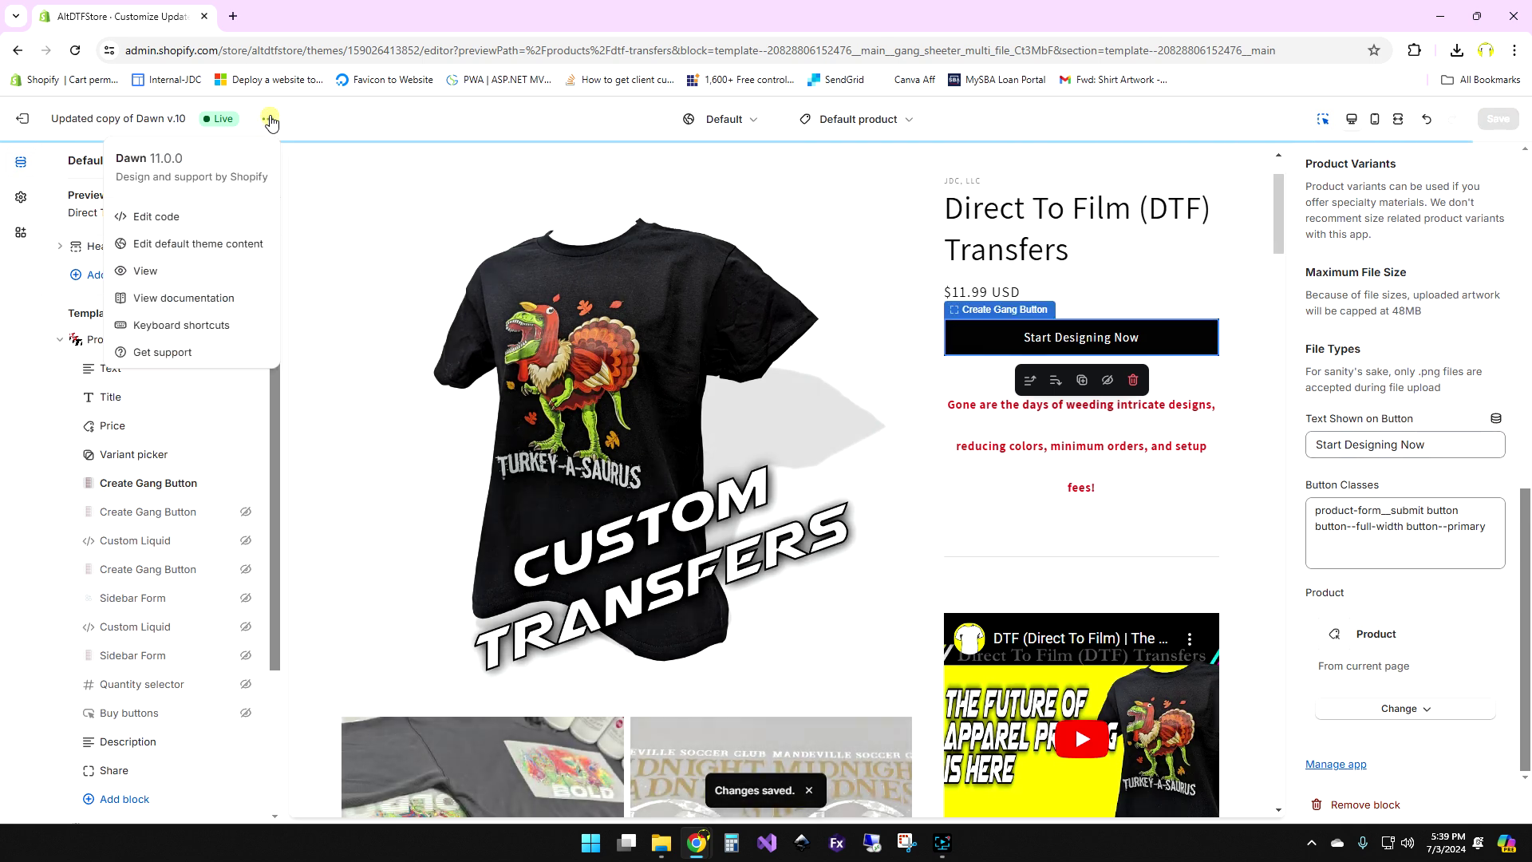
pyautogui.click(155, 271)
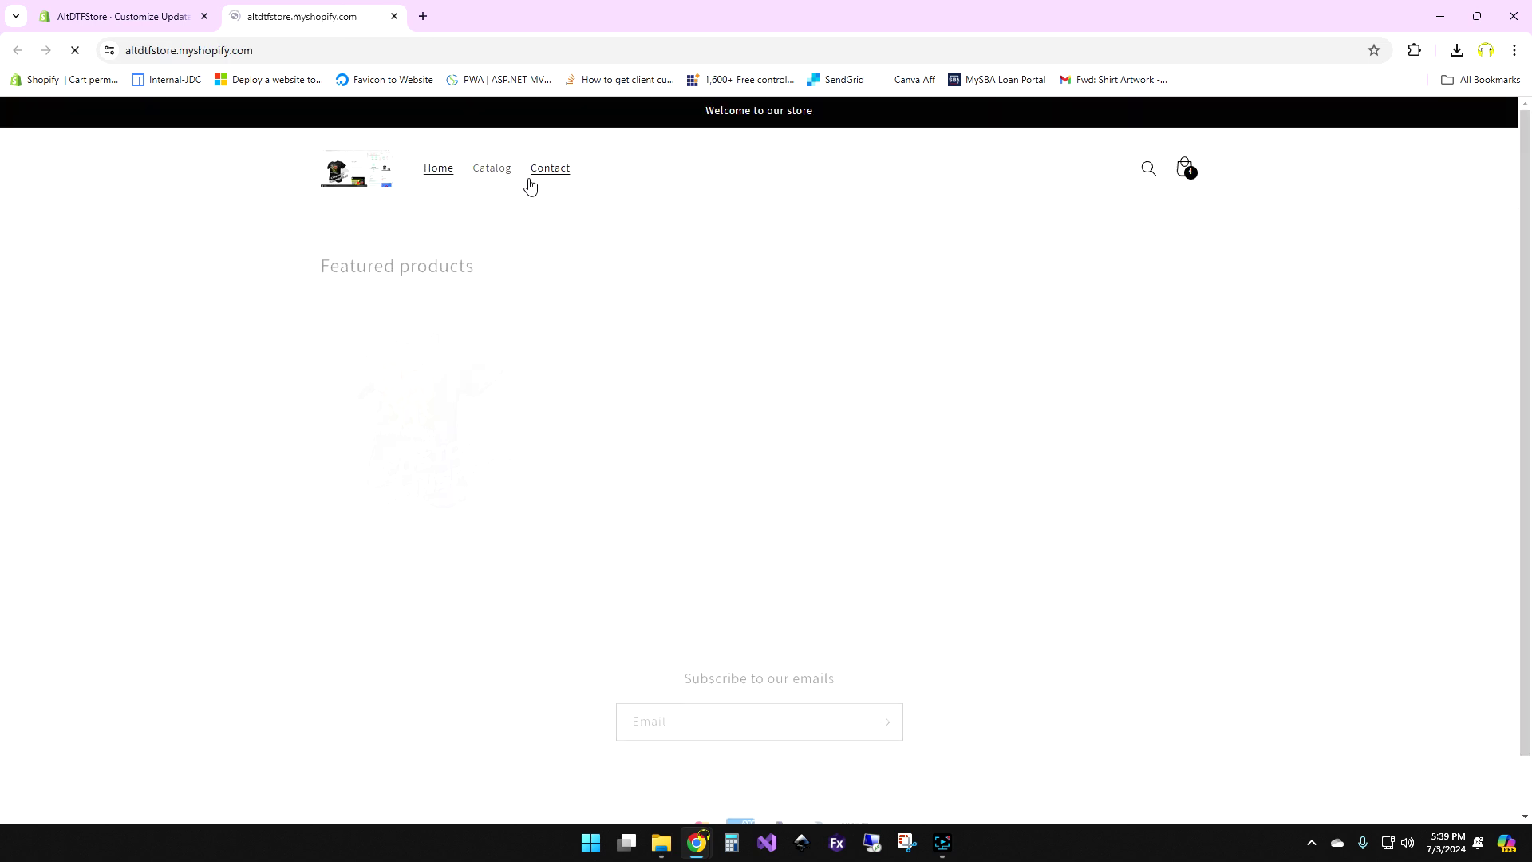
pyautogui.click(435, 383)
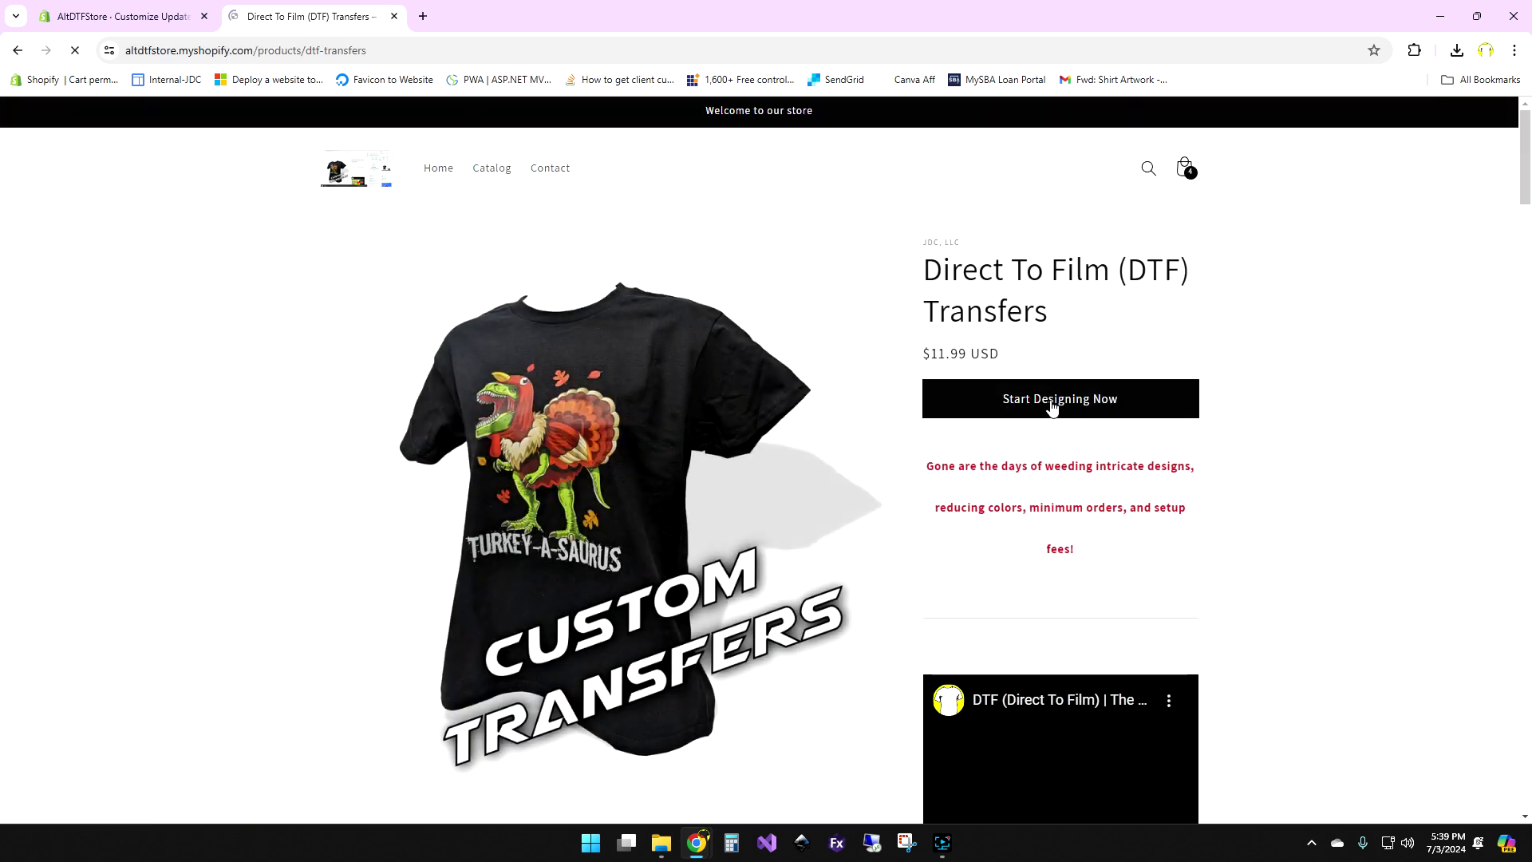
pyautogui.click(1074, 409)
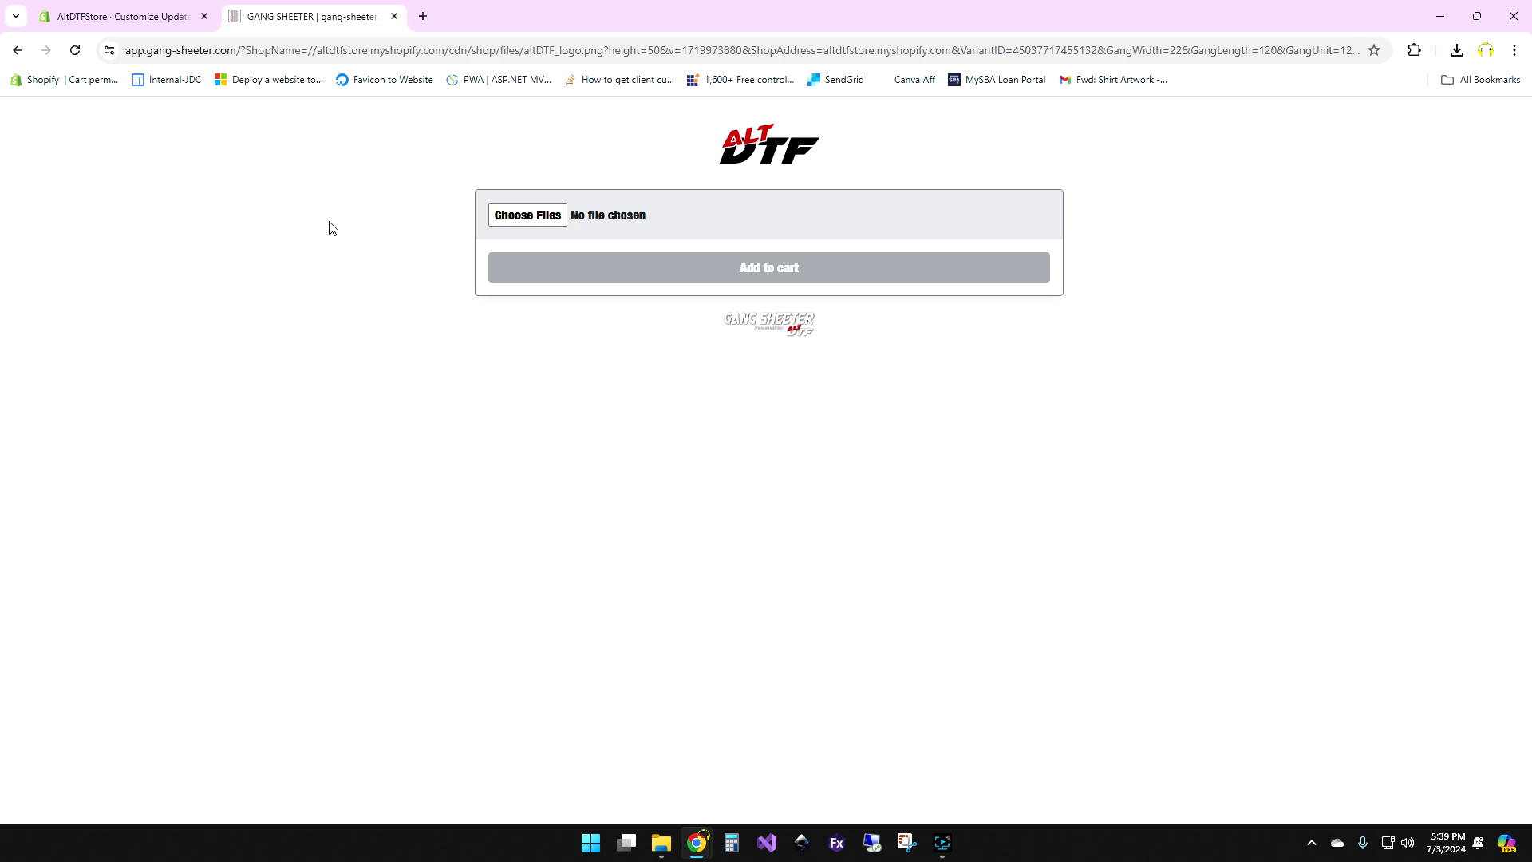
# - Upload "CT Vaporizer Decal-Blue & Gold 8.5x11 Final Rev (1).png" and "PNG.png" from the Downloads folder to the gang sheet builder
pyautogui.click(490, 210)
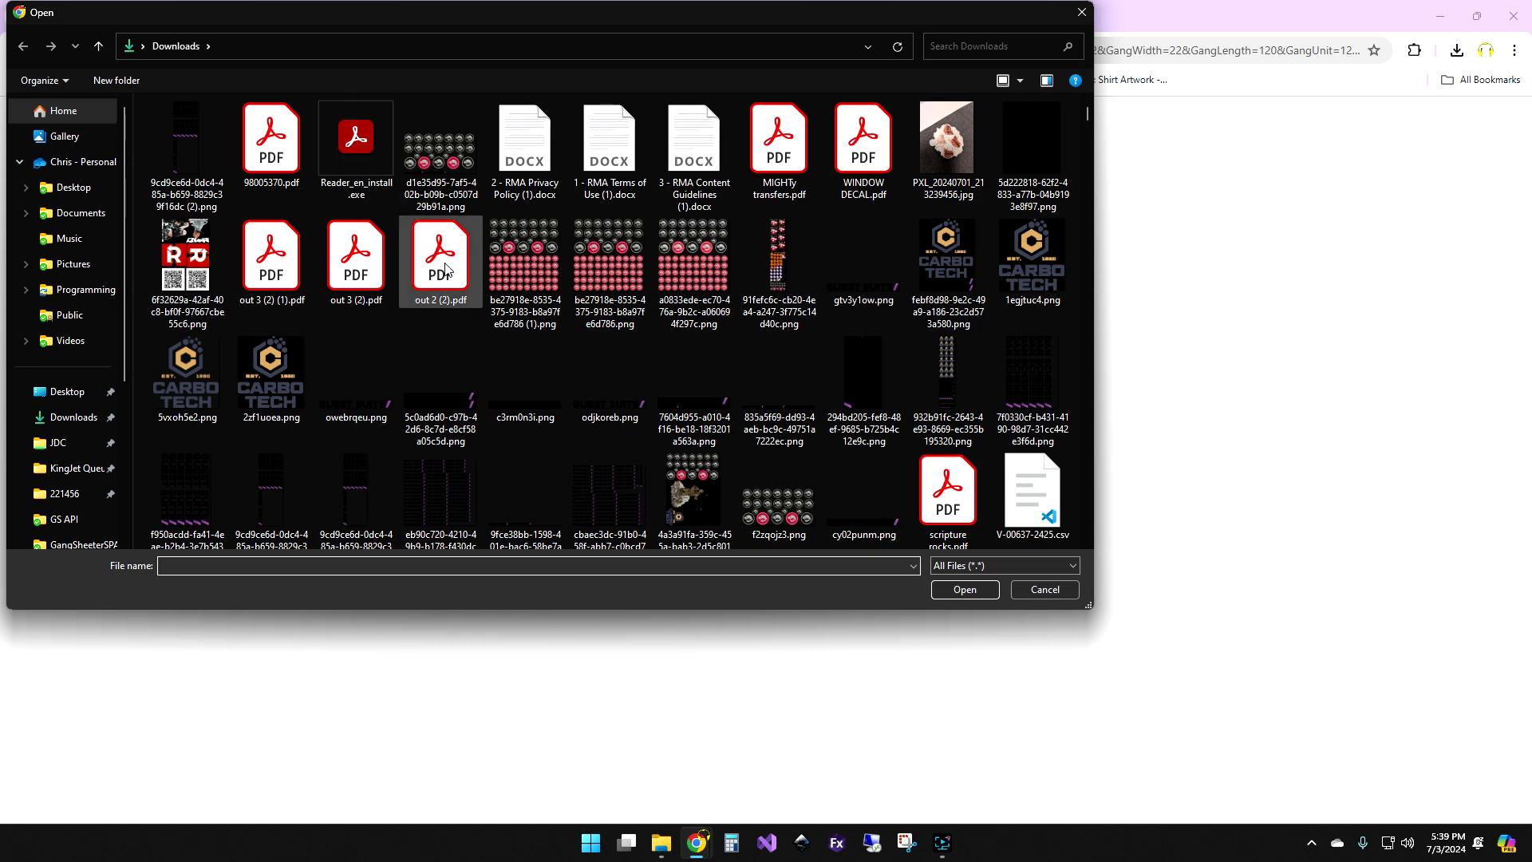
pyautogui.scroll(-5, 841, 305)
pyautogui.scroll(-10, 850, 256)
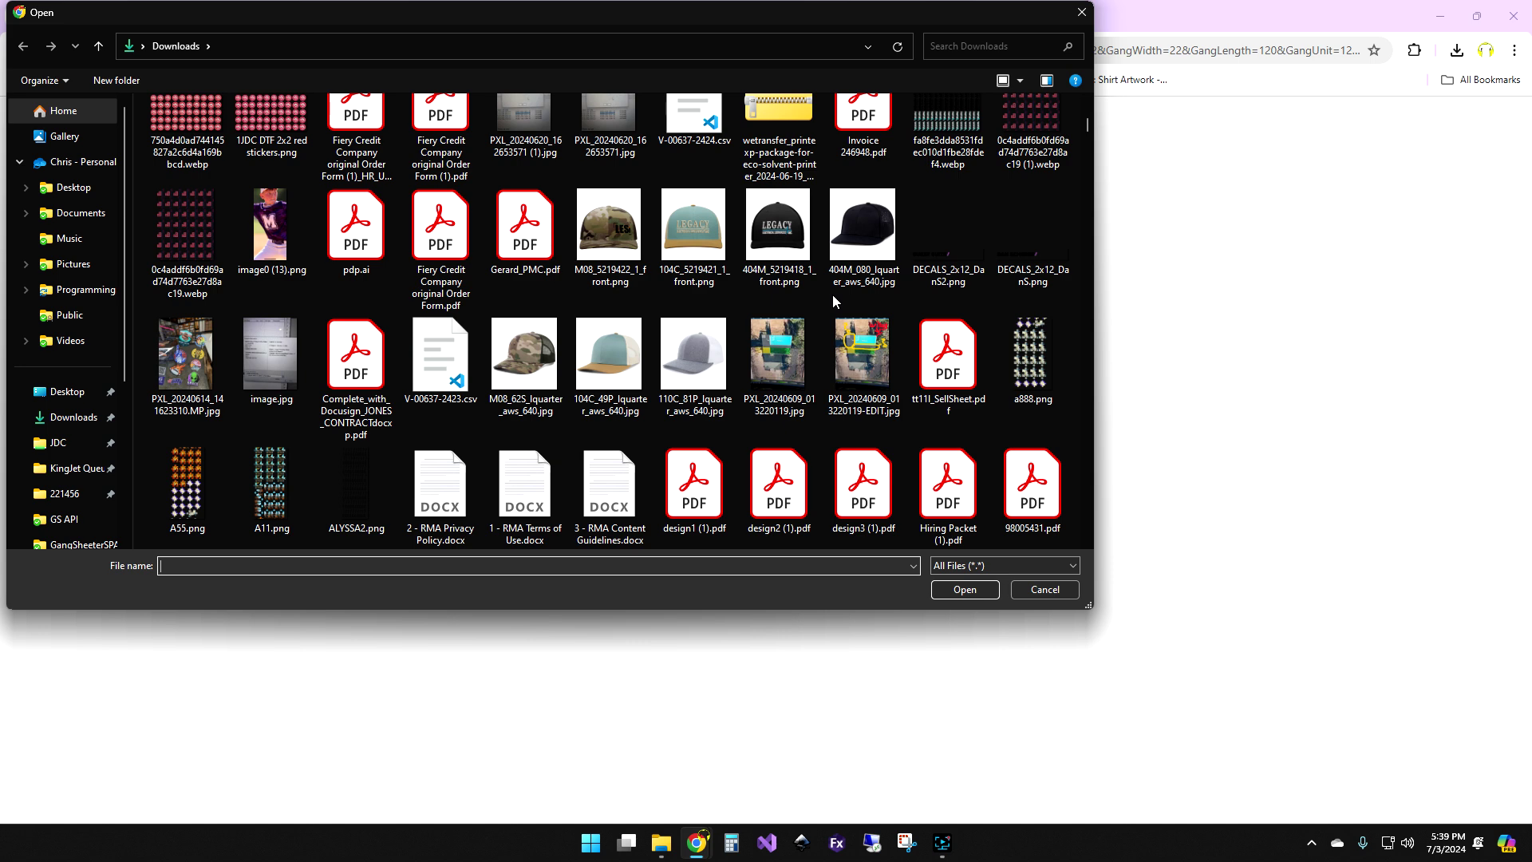
pyautogui.scroll(-3, 869, 268)
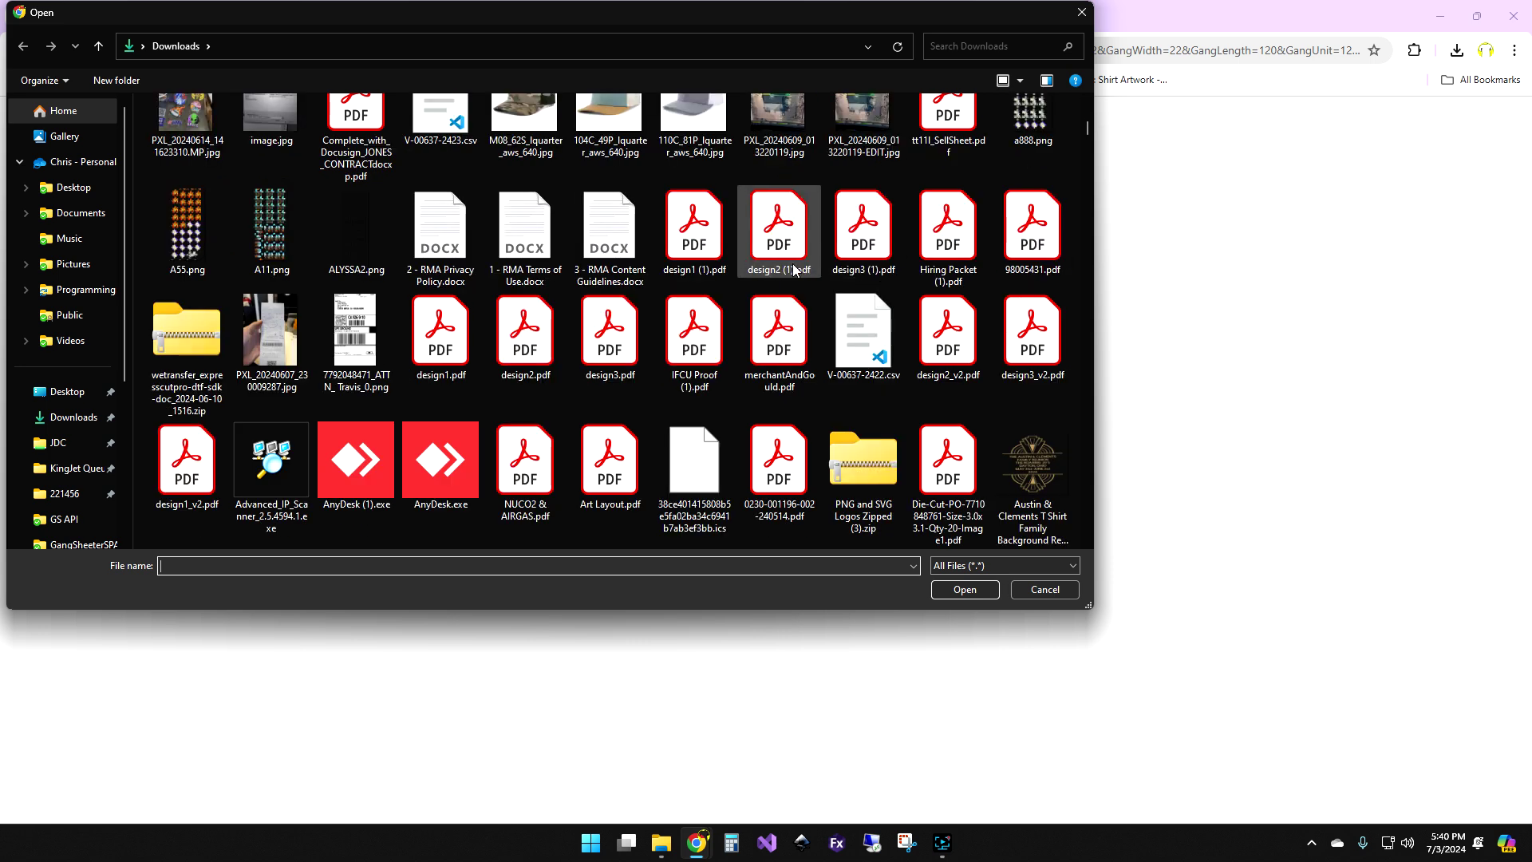
pyautogui.scroll(-3, 820, 400)
pyautogui.click(794, 471)
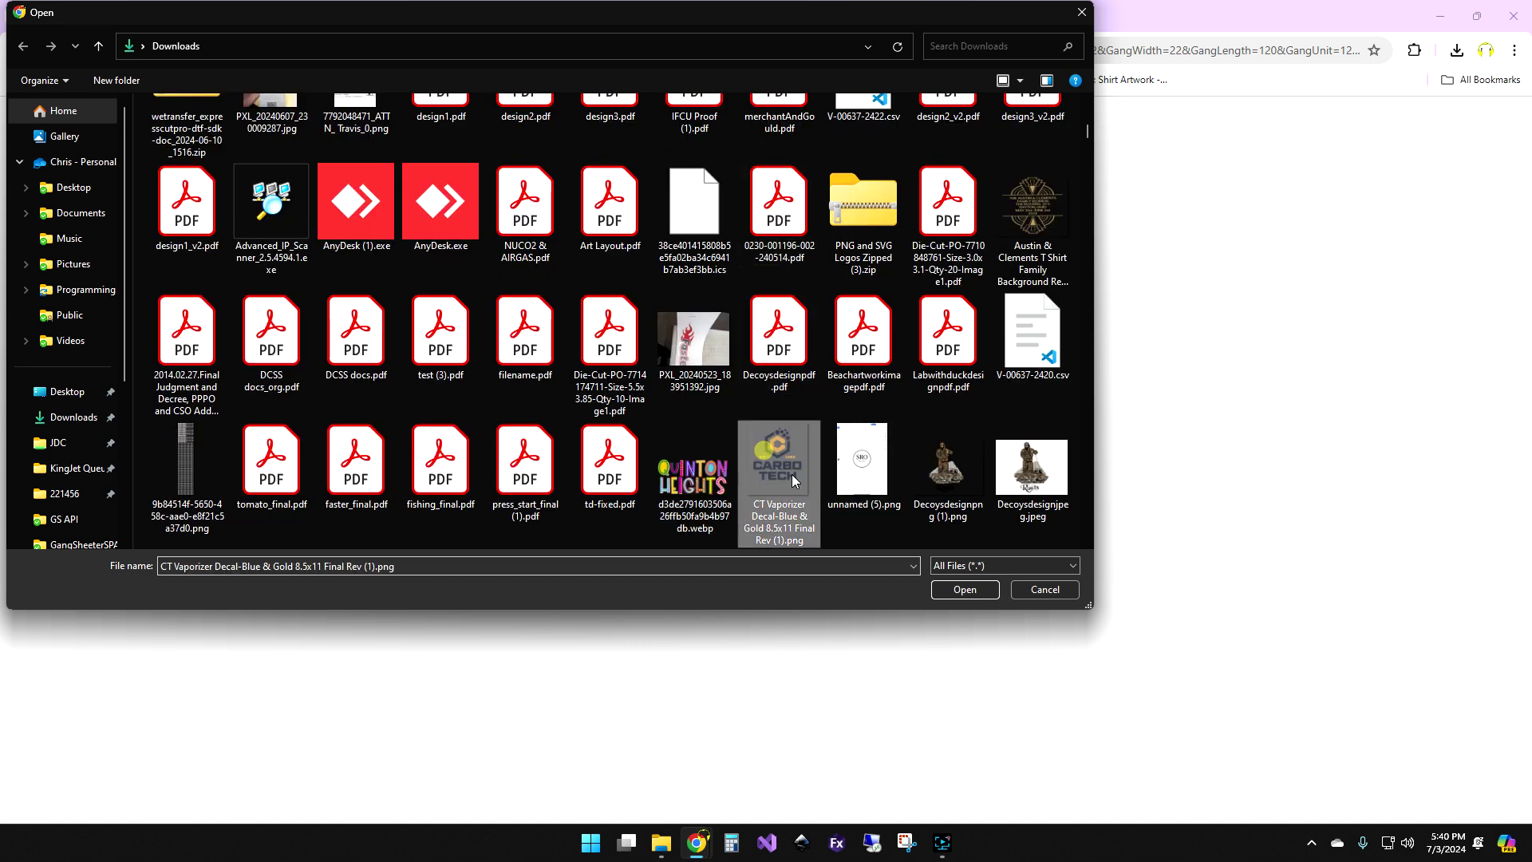
pyautogui.scroll(-3, 765, 396)
pyautogui.scroll(-3, 764, 396)
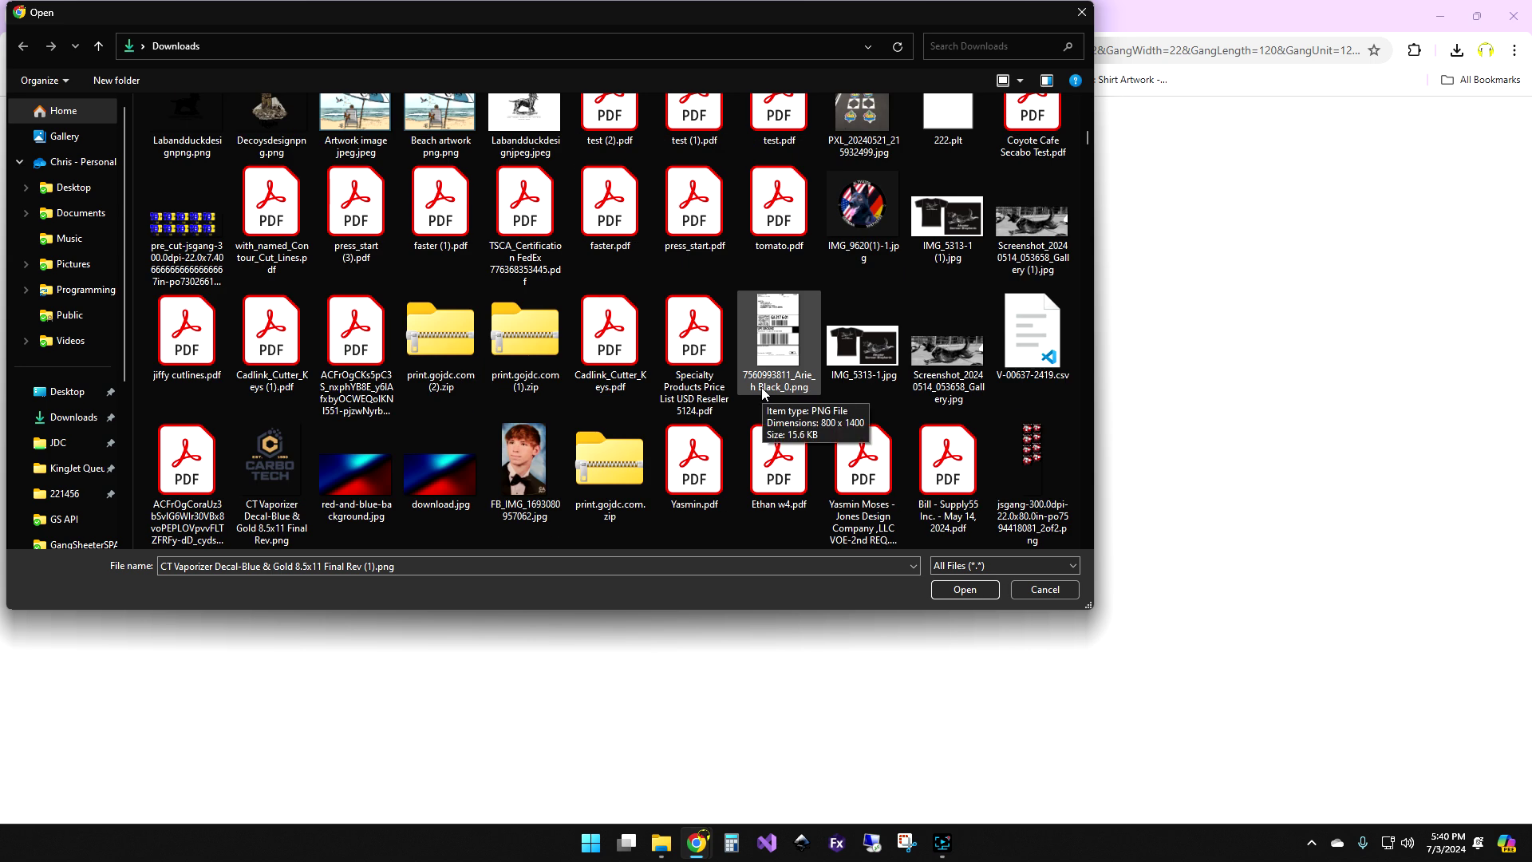
pyautogui.scroll(-3, 665, 393)
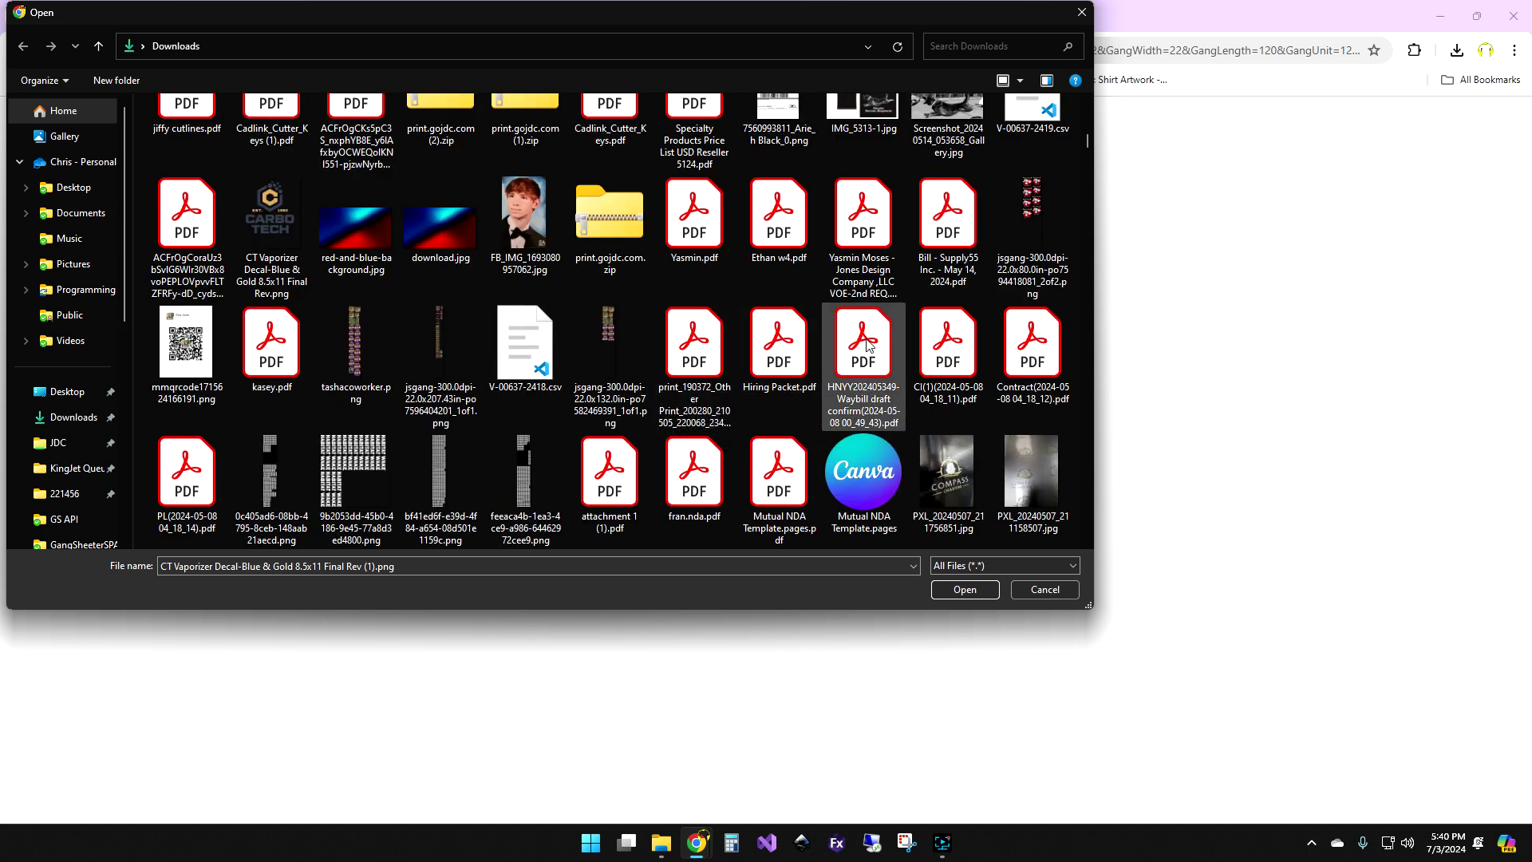
pyautogui.scroll(-3, 678, 375)
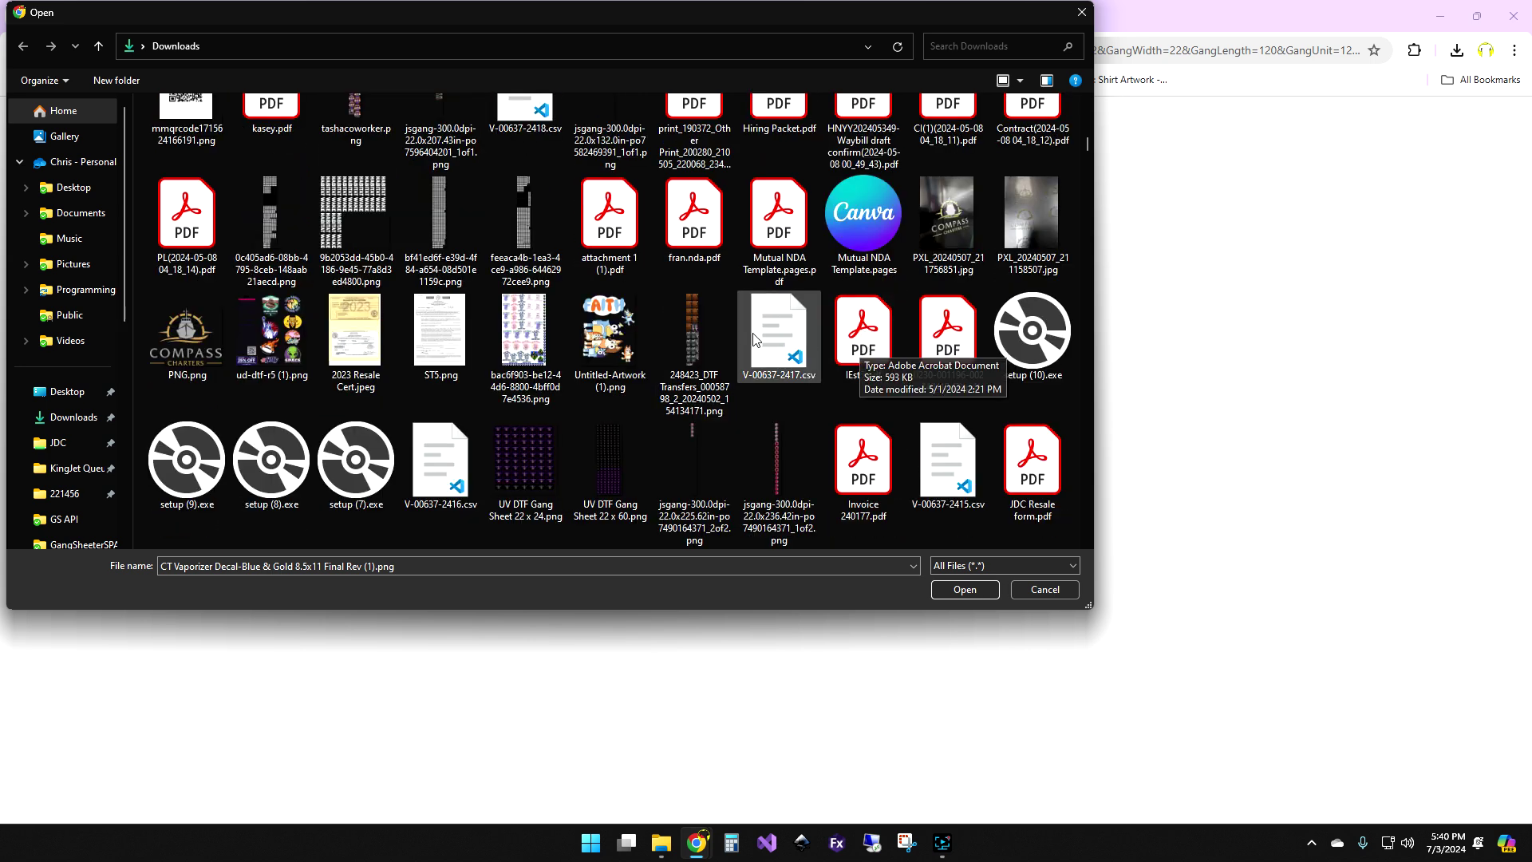
pyautogui.keyDown('ctrl'); pyautogui.click(187, 335); pyautogui.keyUp('ctrl')
pyautogui.click(964, 589)
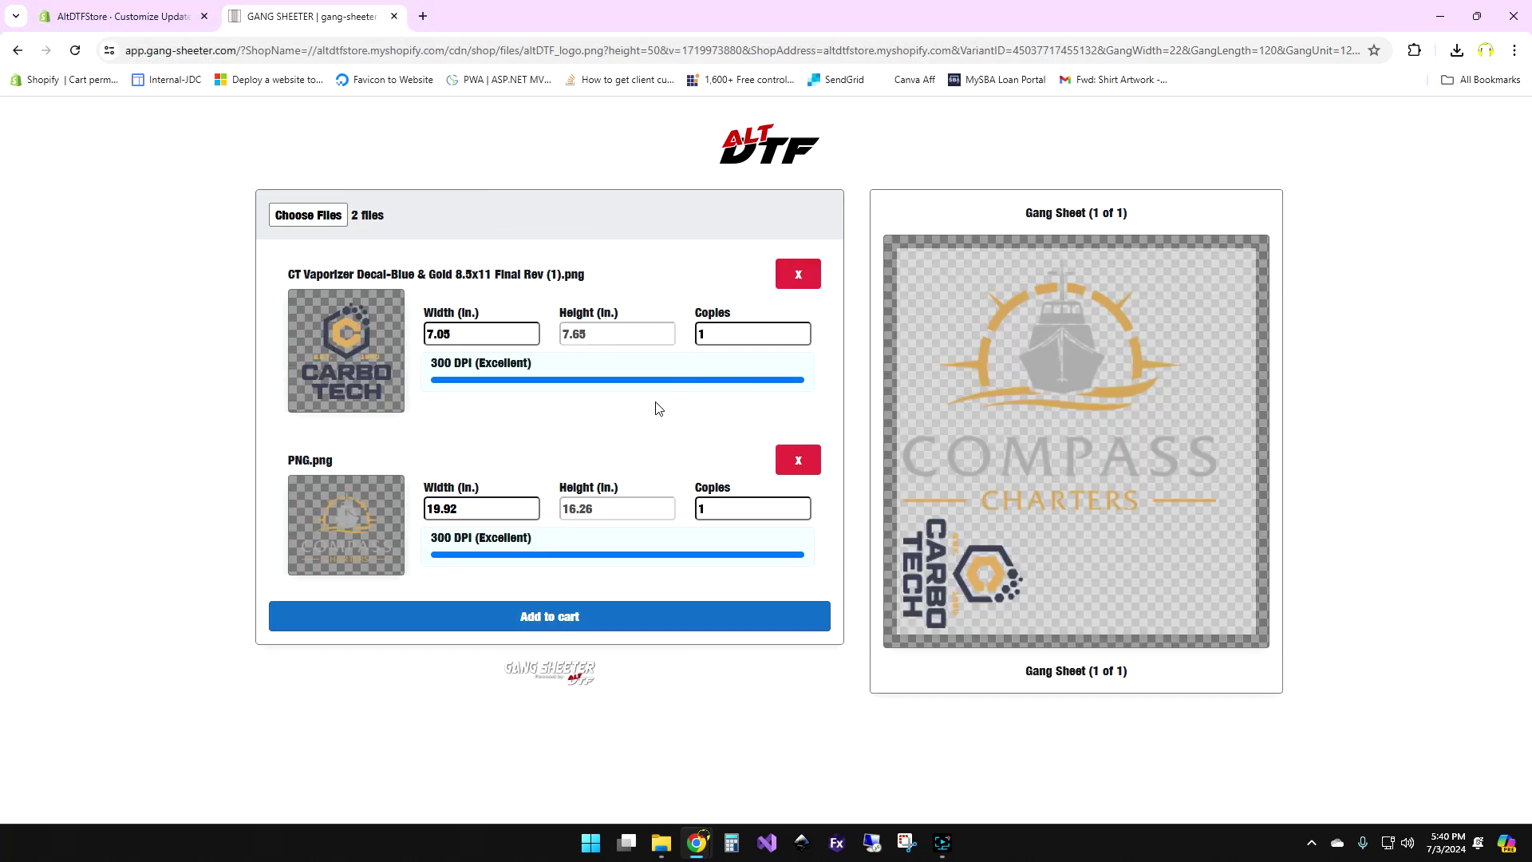
# - Set the CT Vaporizer decal's width to 11 in. and its copies to 3
pyautogui.doubleClick(492, 330)
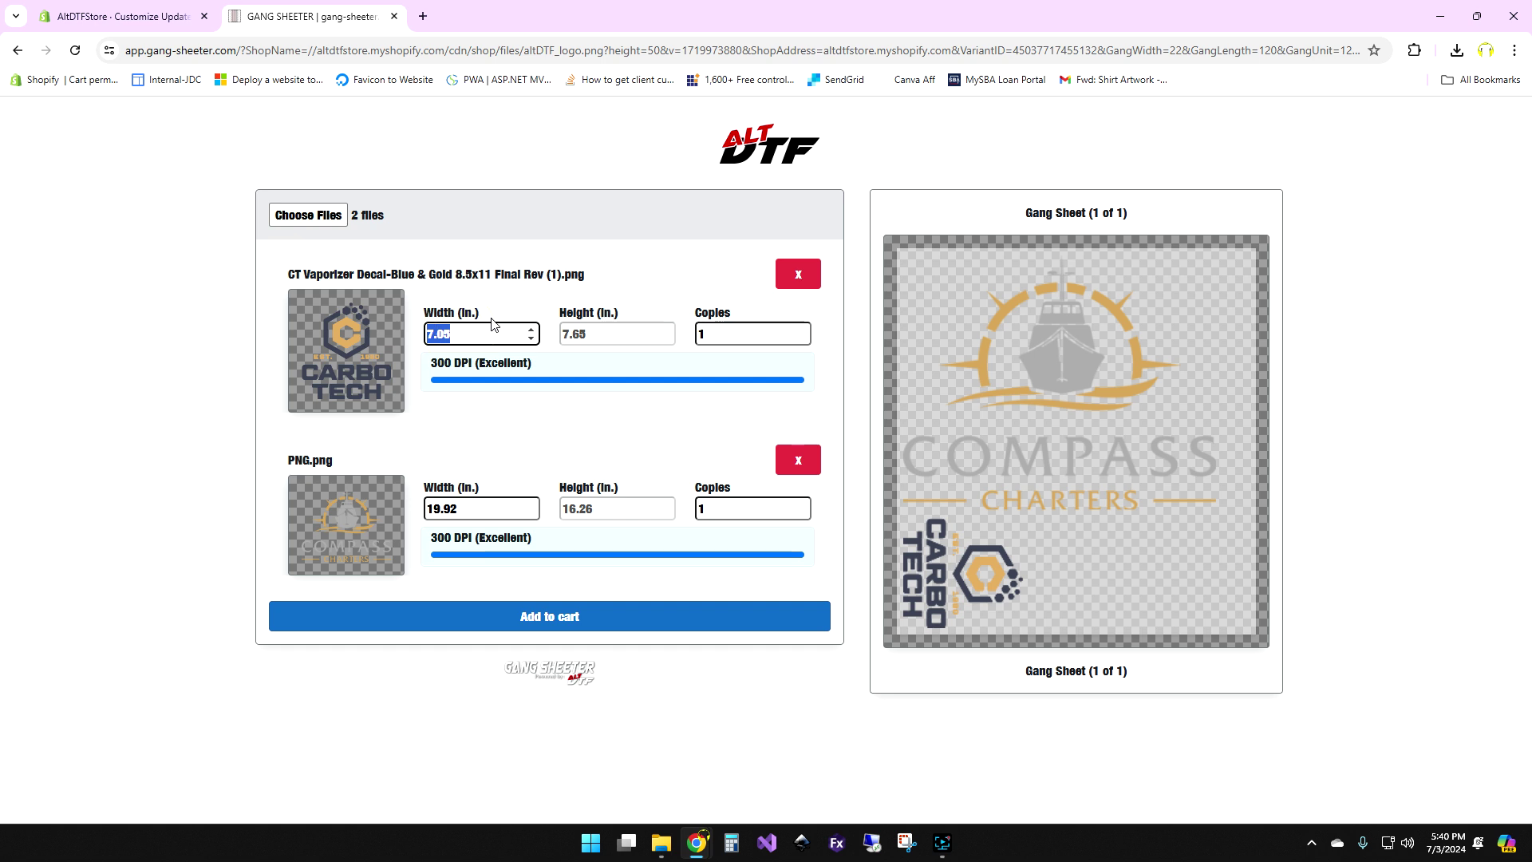
pyautogui.write('11')
pyautogui.press('Tab')
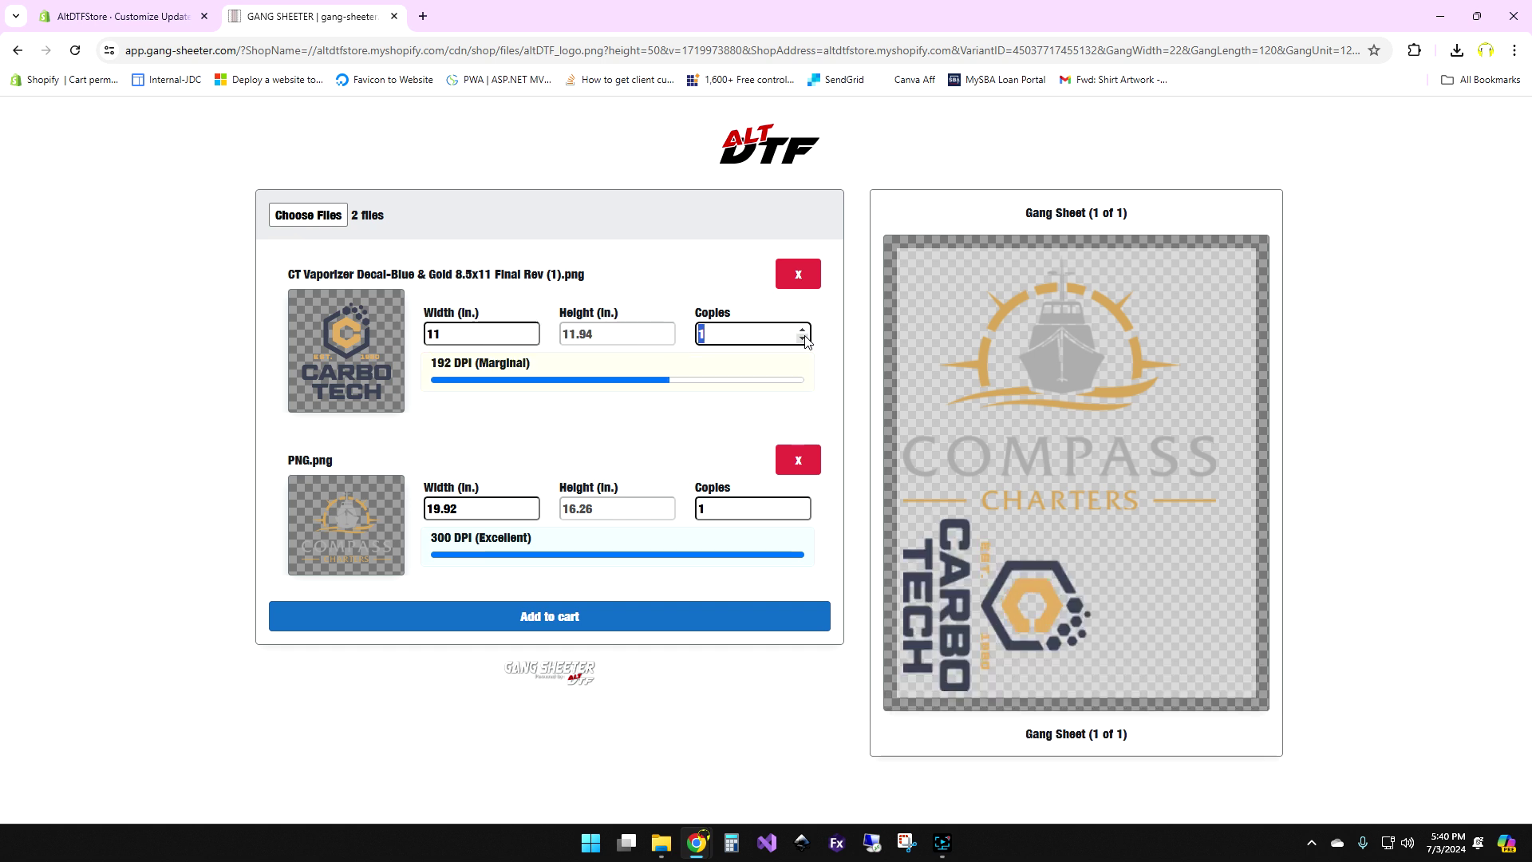
pyautogui.write('3')
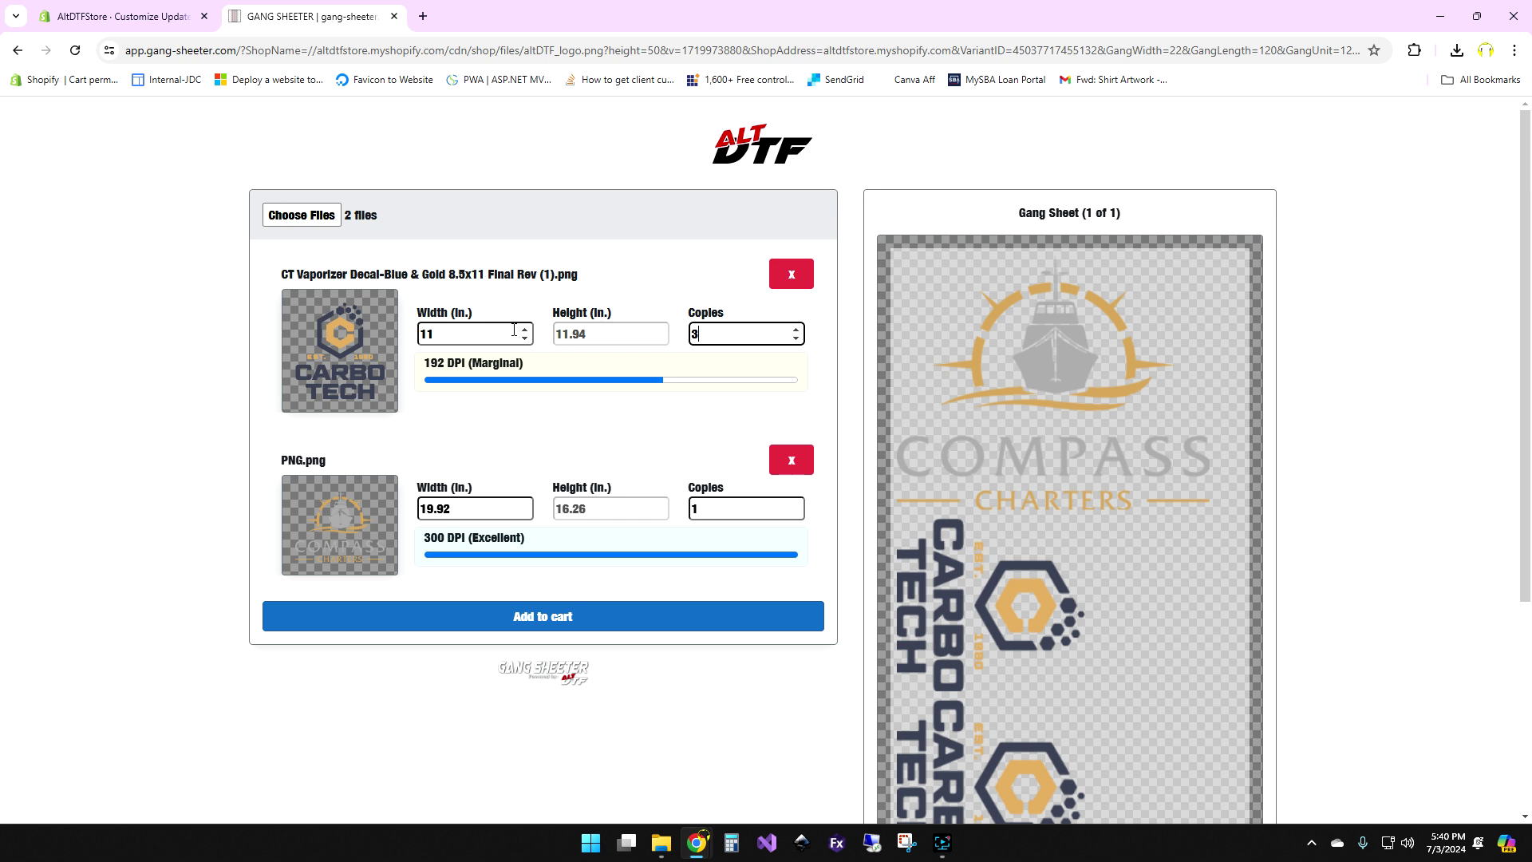
pyautogui.doubleClick(436, 335)
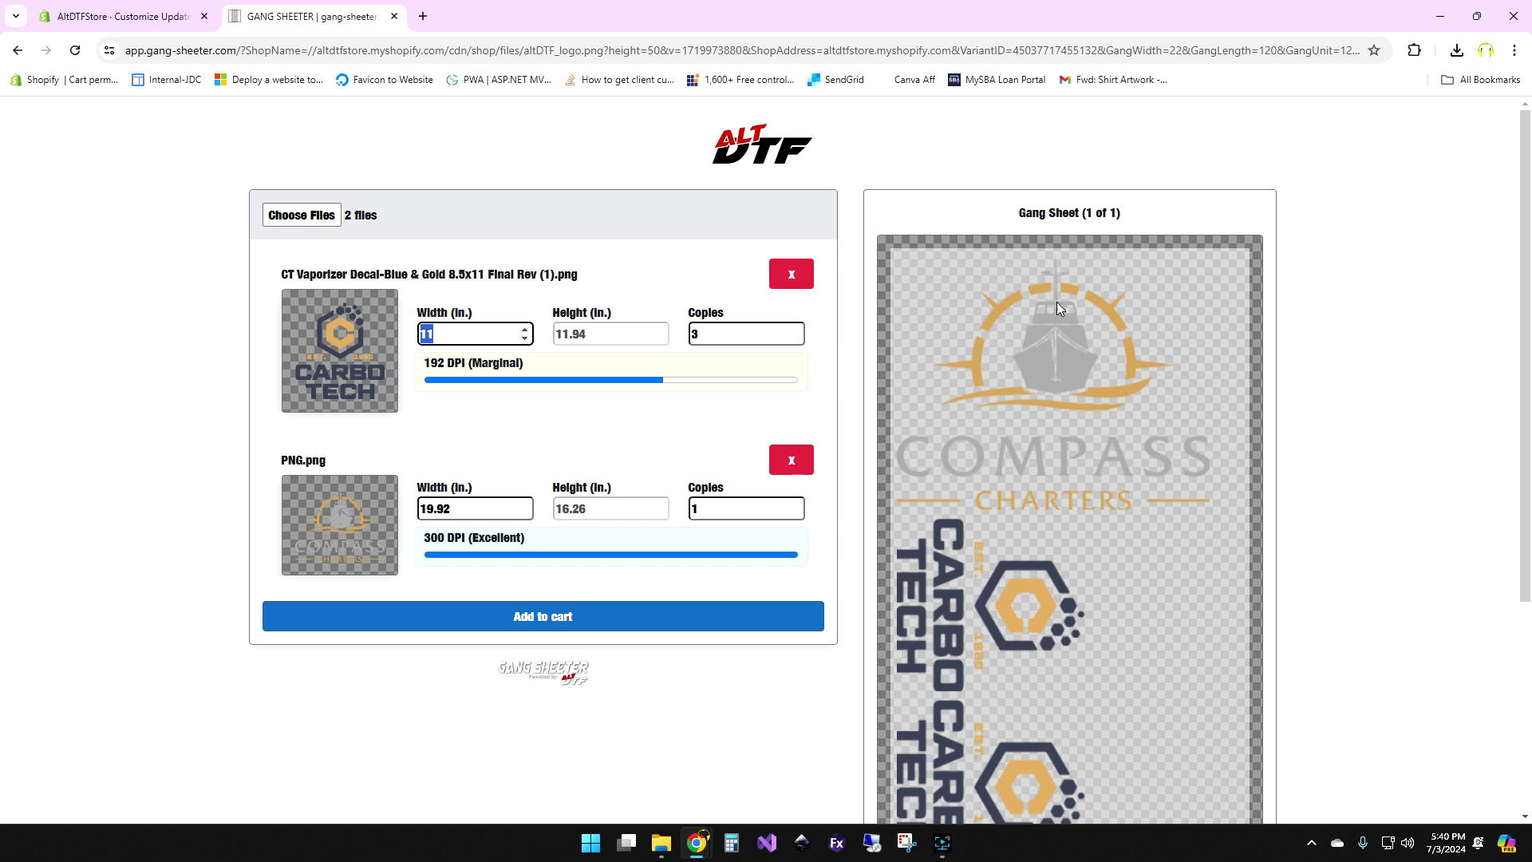
# - Set the PNG.png design's width to 3.5 in. and its copies to 9
pyautogui.doubleClick(467, 509)
pyautogui.write('3.5')
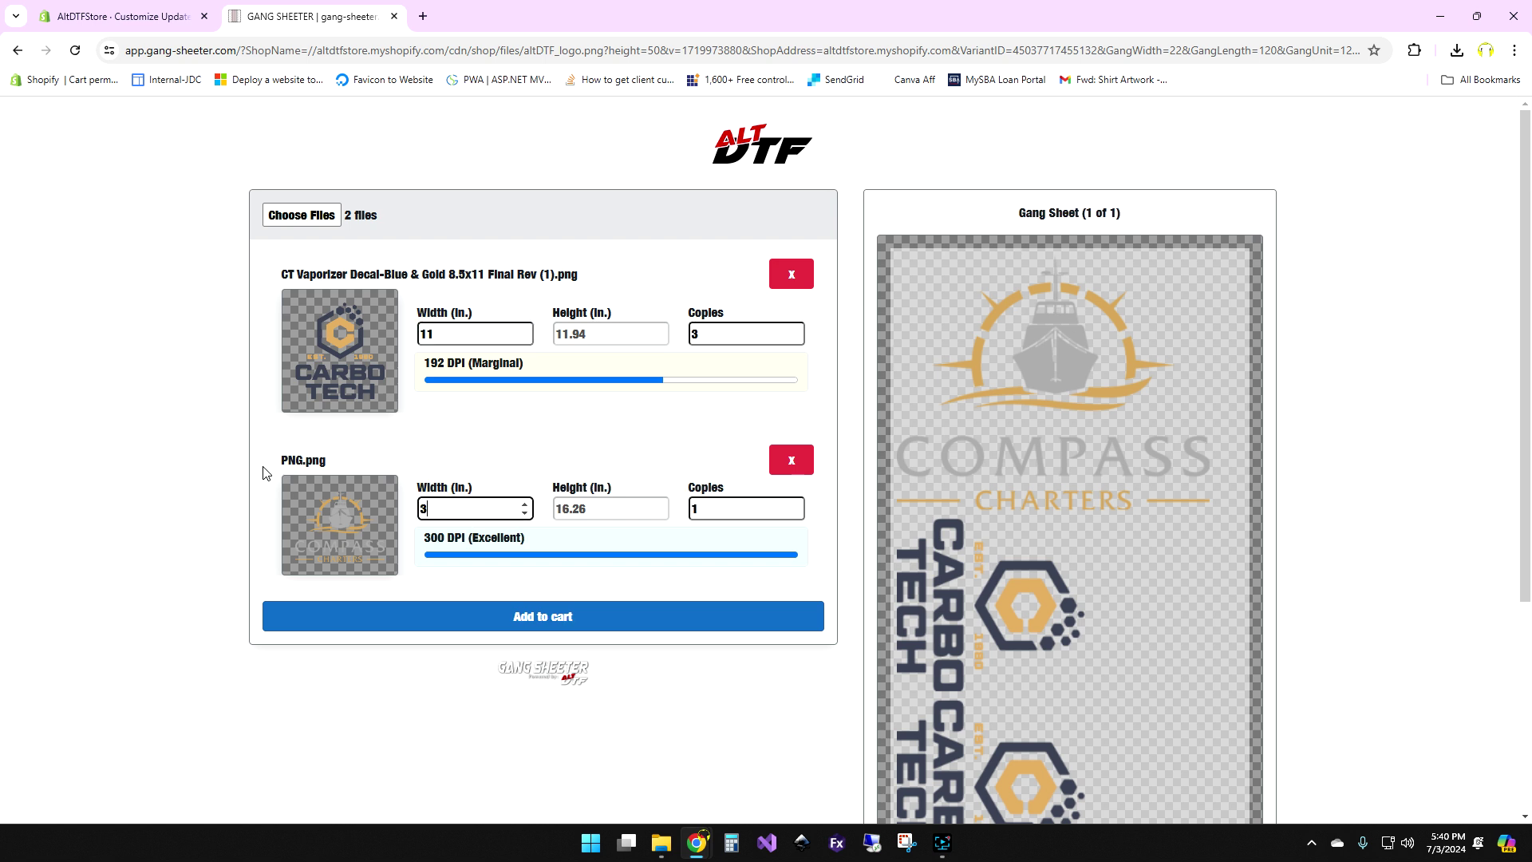
pyautogui.press('Tab')
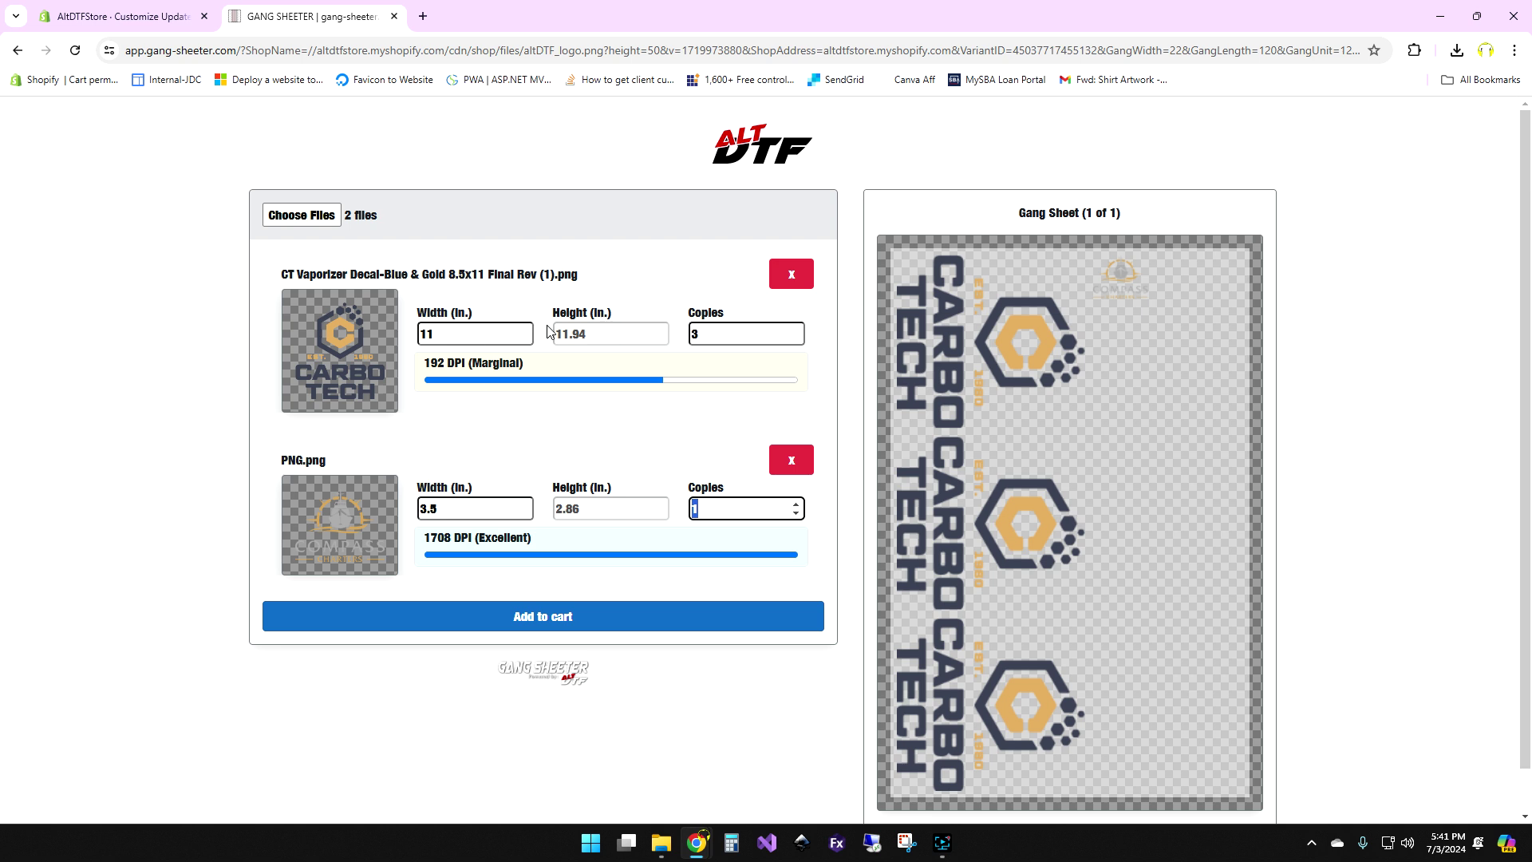
pyautogui.click(796, 505)
pyautogui.click(795, 504)
pyautogui.click(796, 504)
pyautogui.click(796, 505)
pyautogui.click(796, 504)
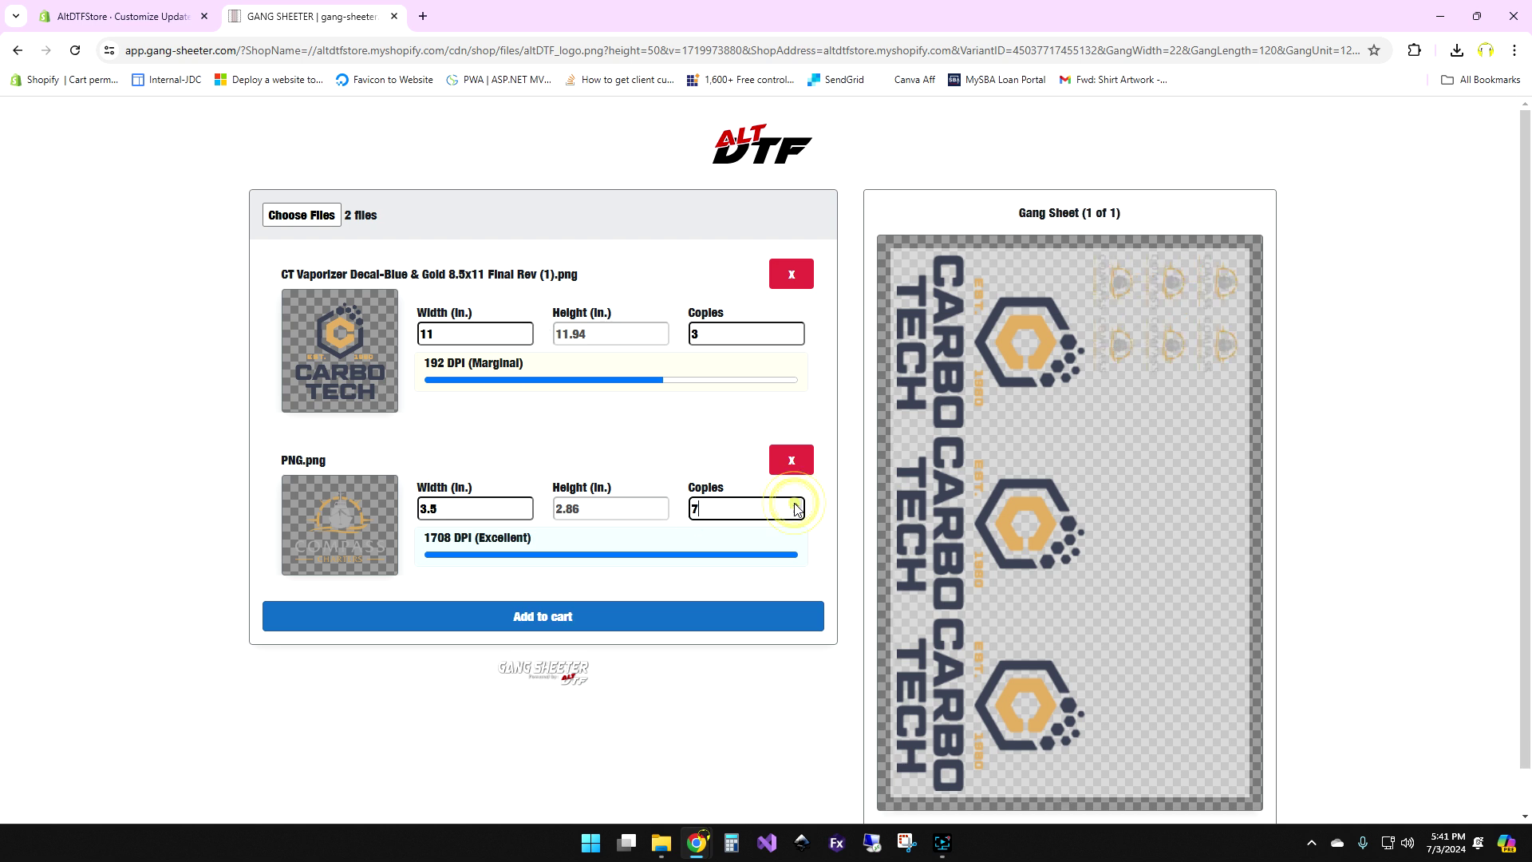
pyautogui.click(796, 504)
pyautogui.click(796, 504)
pyautogui.click(795, 504)
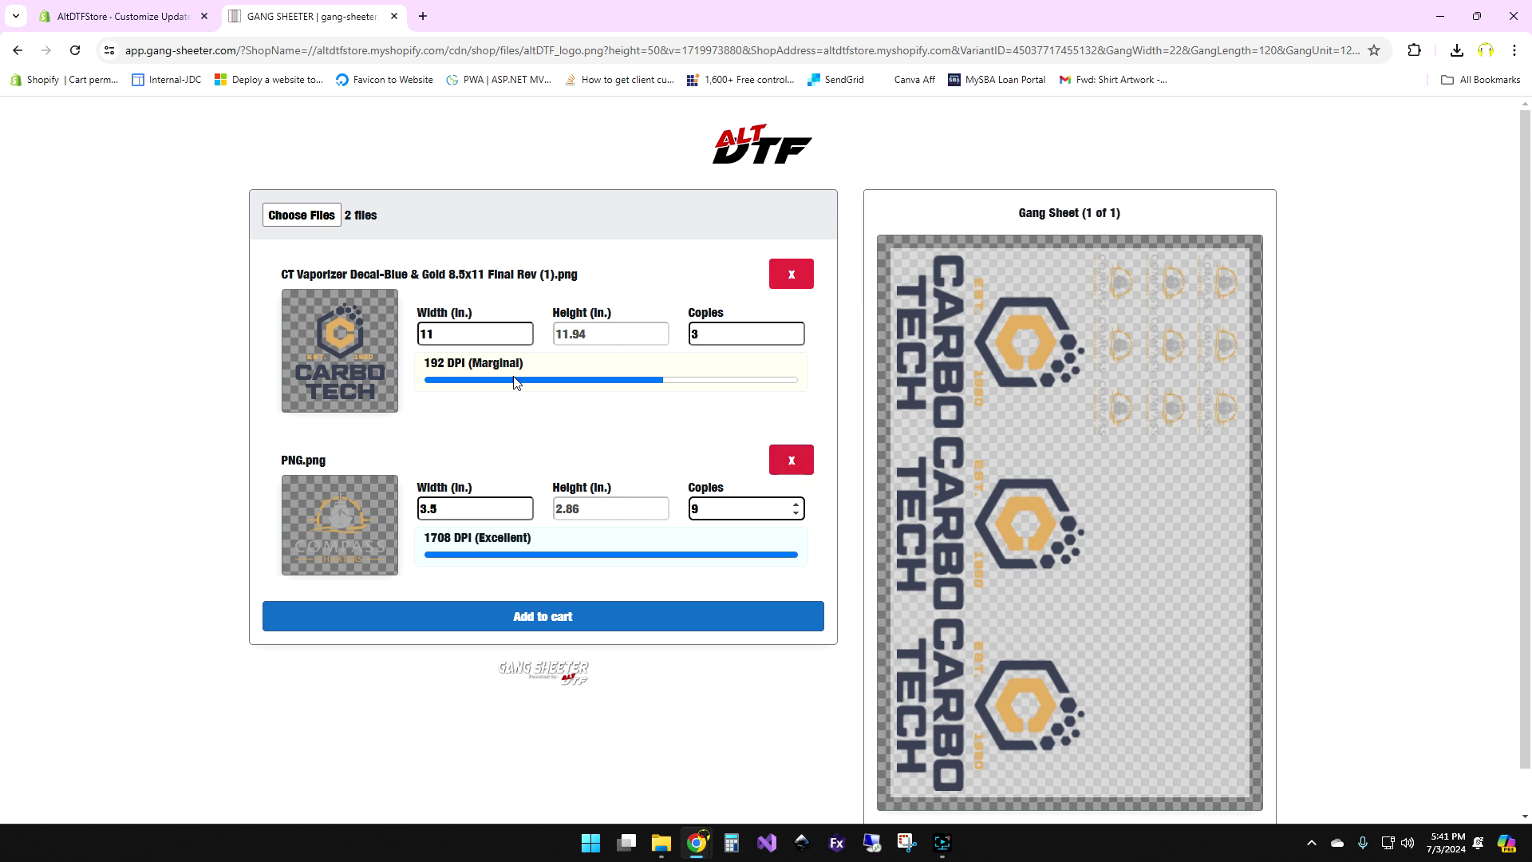
# - Try a width of 11.75 in. for the CT Vaporizer decal
pyautogui.click(474, 336)
pyautogui.write('.75')
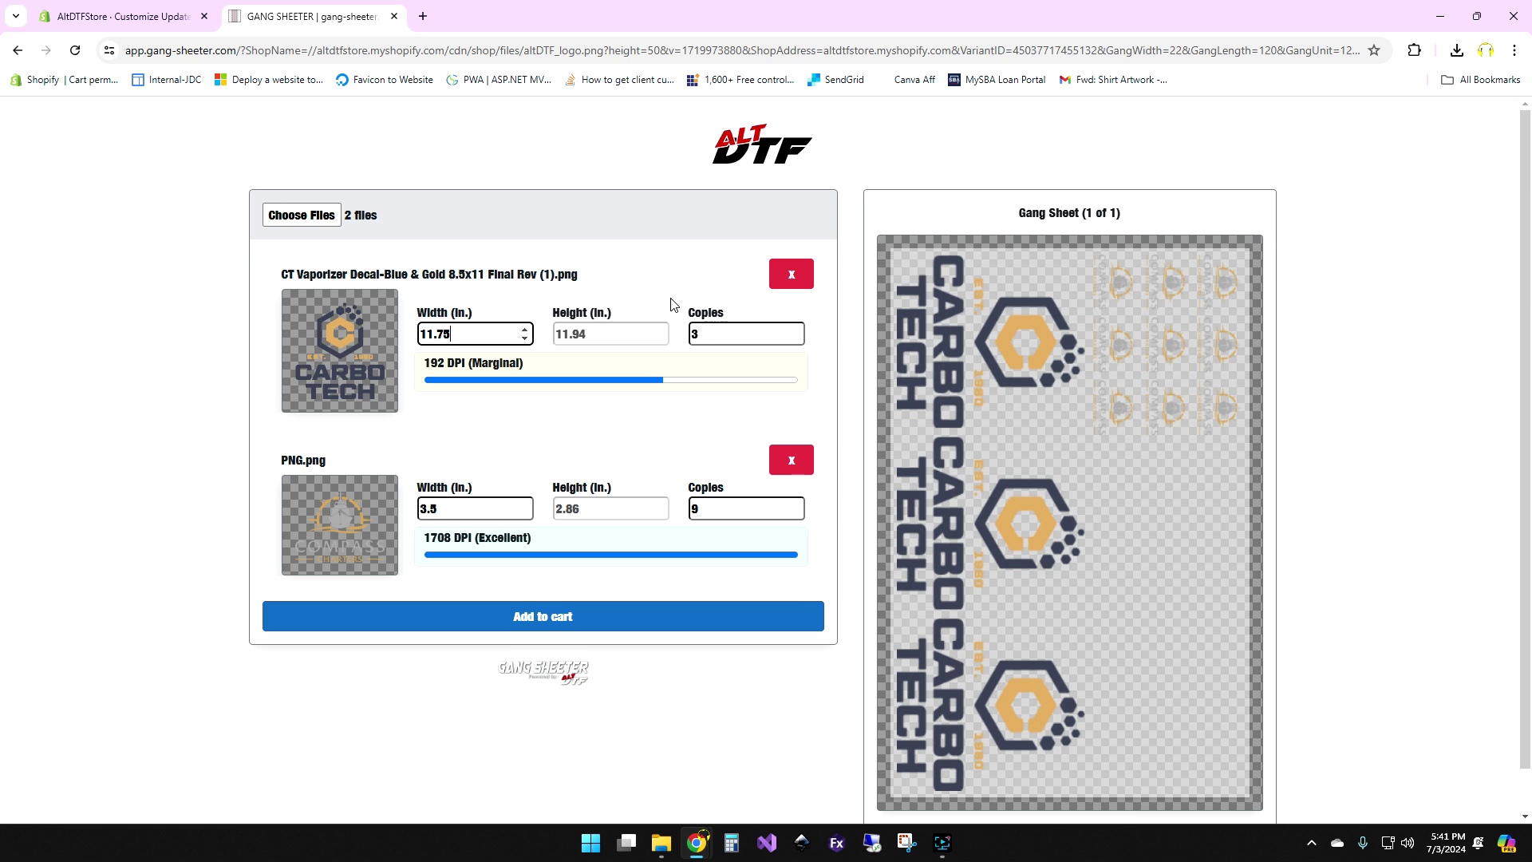
pyautogui.press('Tab')
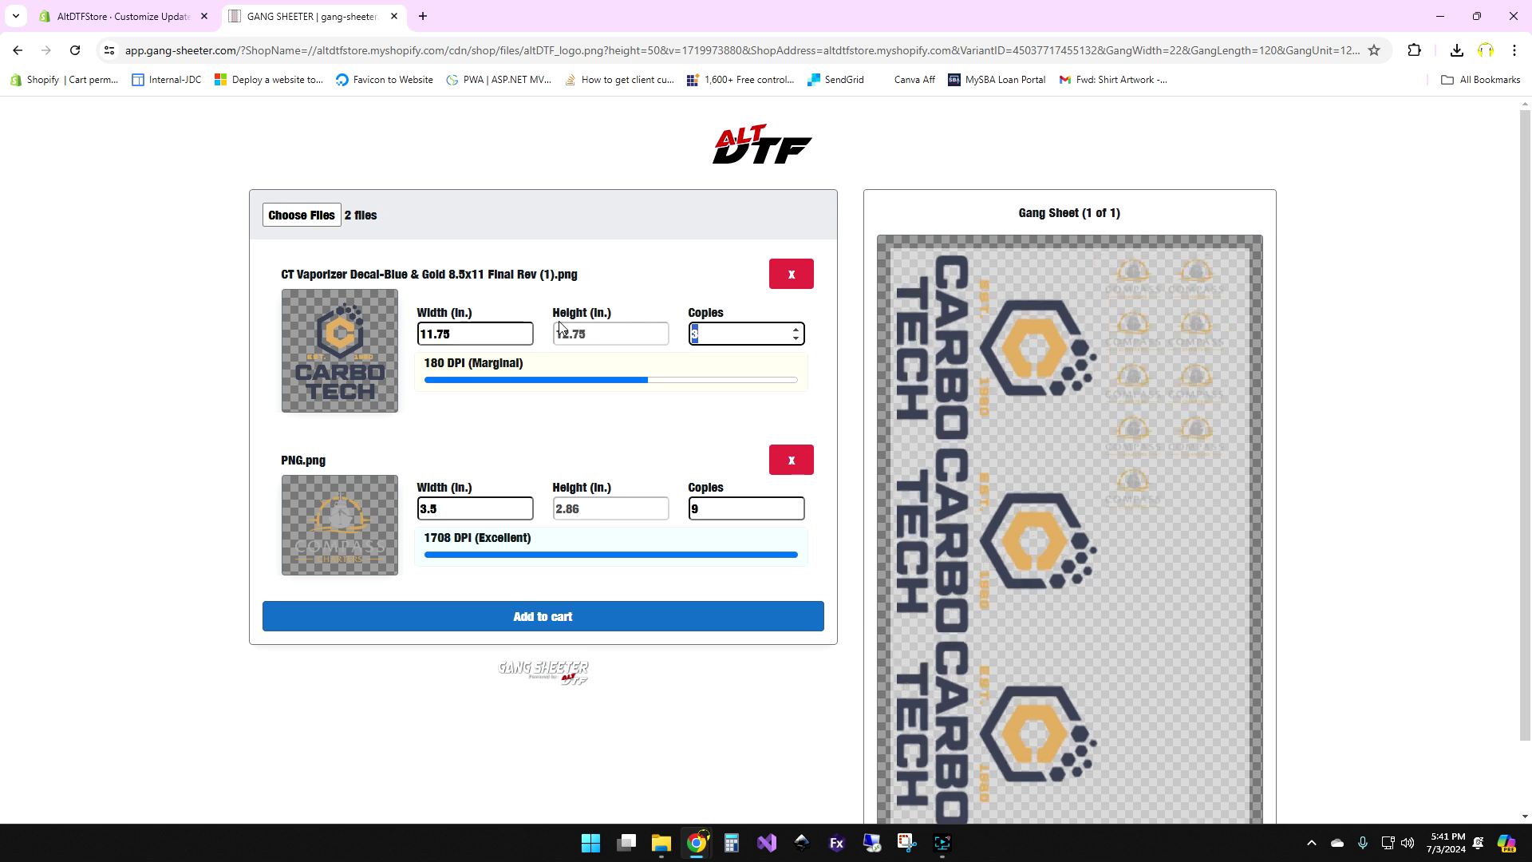
# - Set the CT Vaporizer decal's width to 10.75 in
pyautogui.hotkey('shift', 'Tab')
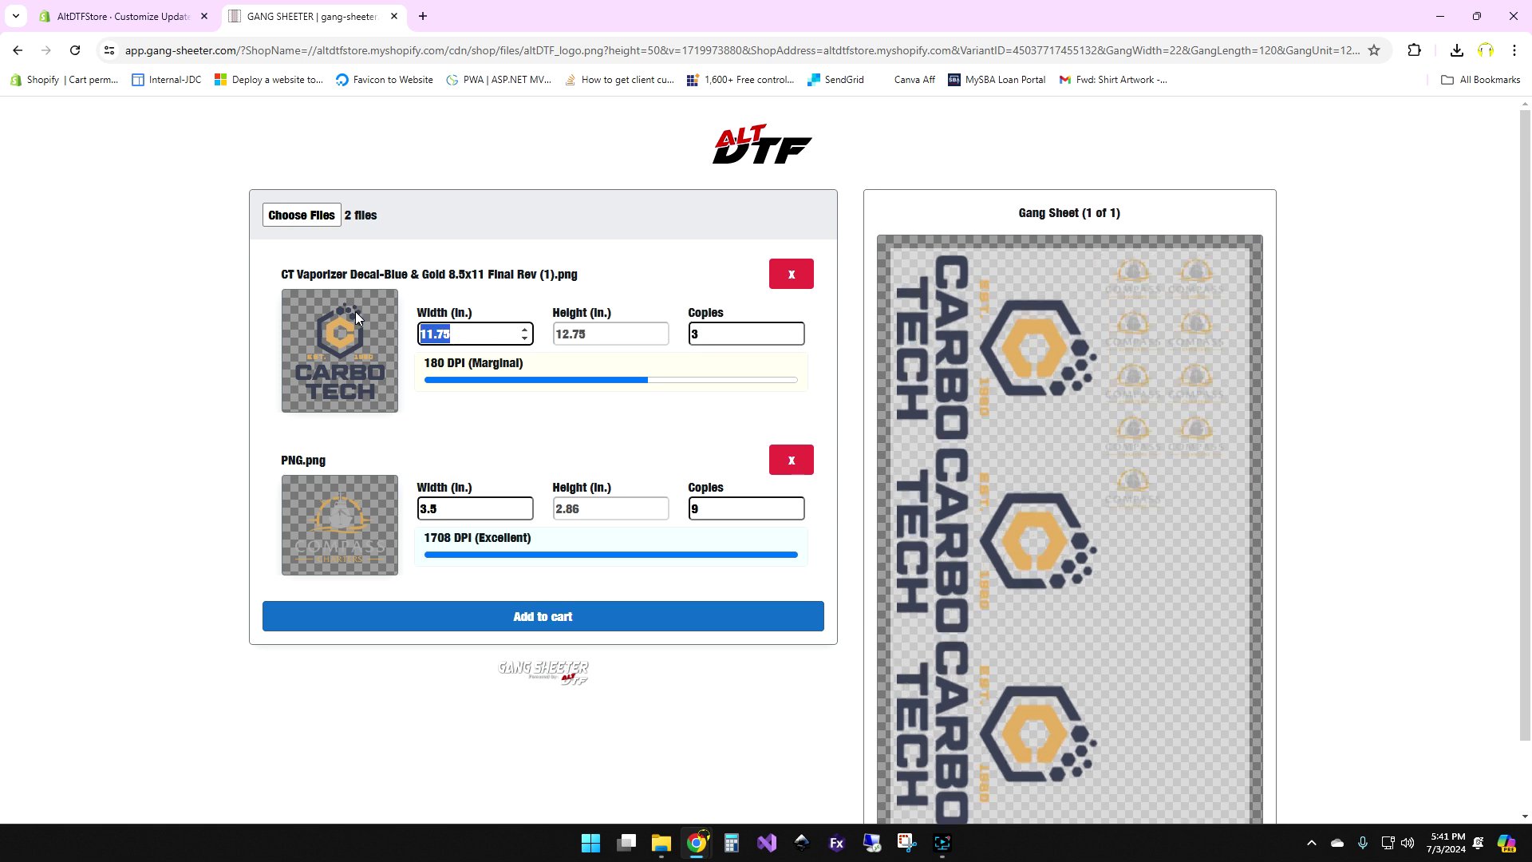
pyautogui.write('10.75')
pyautogui.press('Tab')
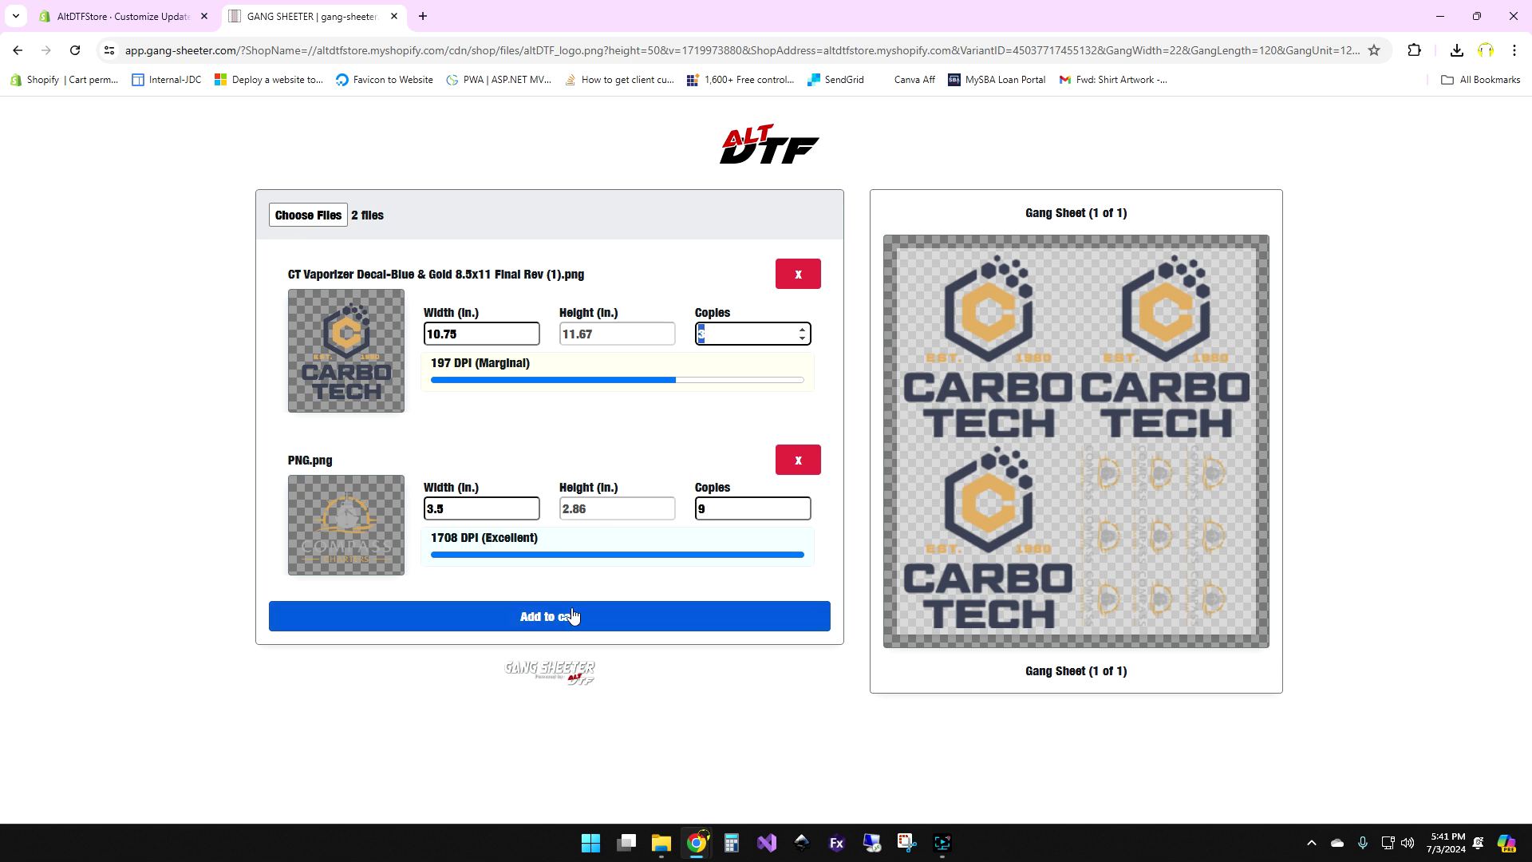
# - Add the gang sheet to the cart and check the first cart item's preview and art links, dimensions and copies
pyautogui.click(549, 619)
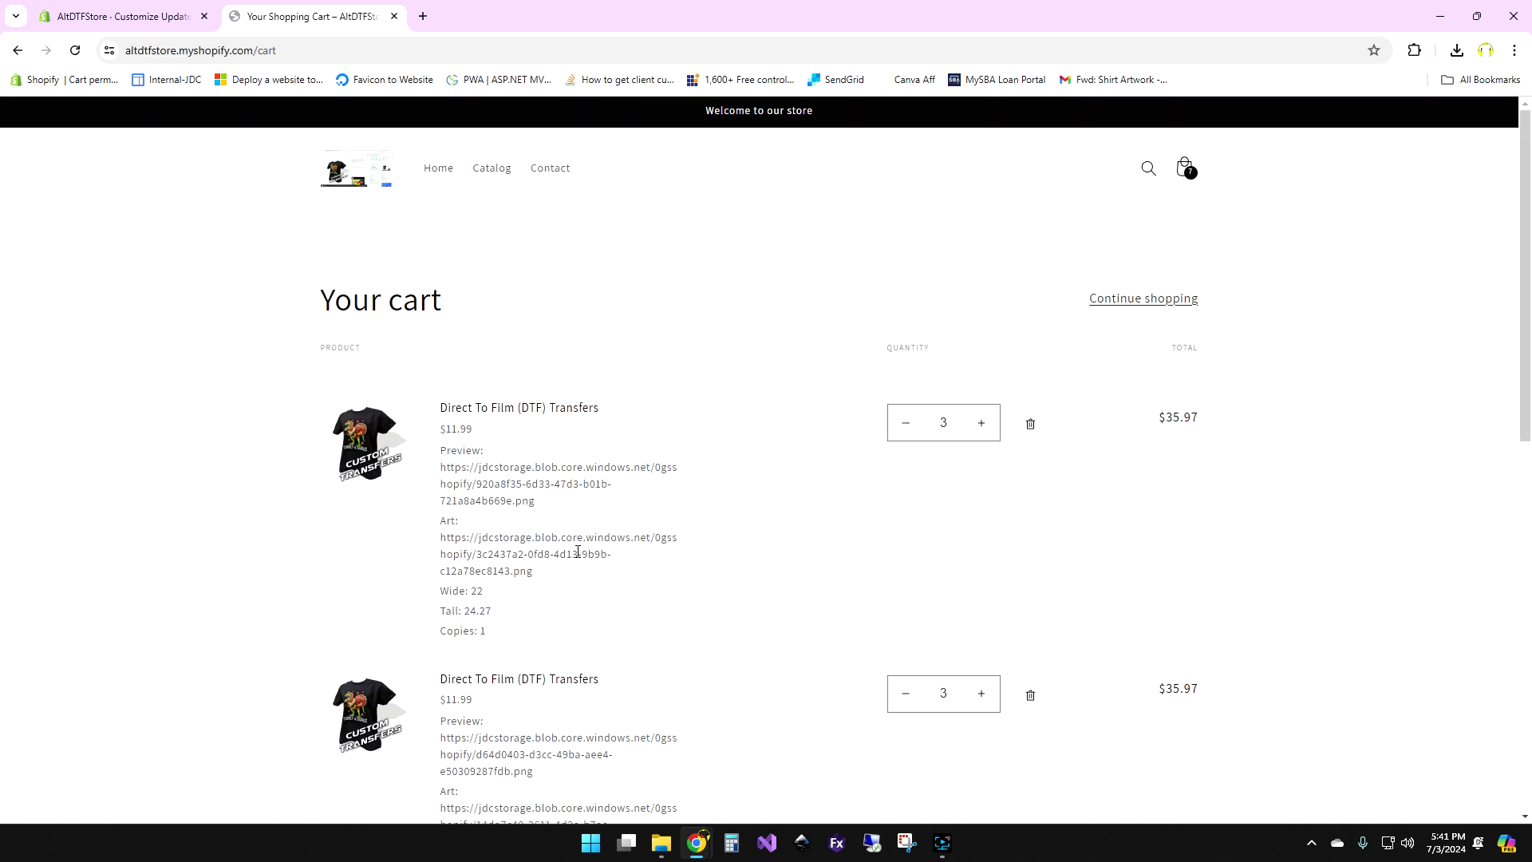
pyautogui.moveTo(499, 631); pyautogui.dragTo(437, 460)
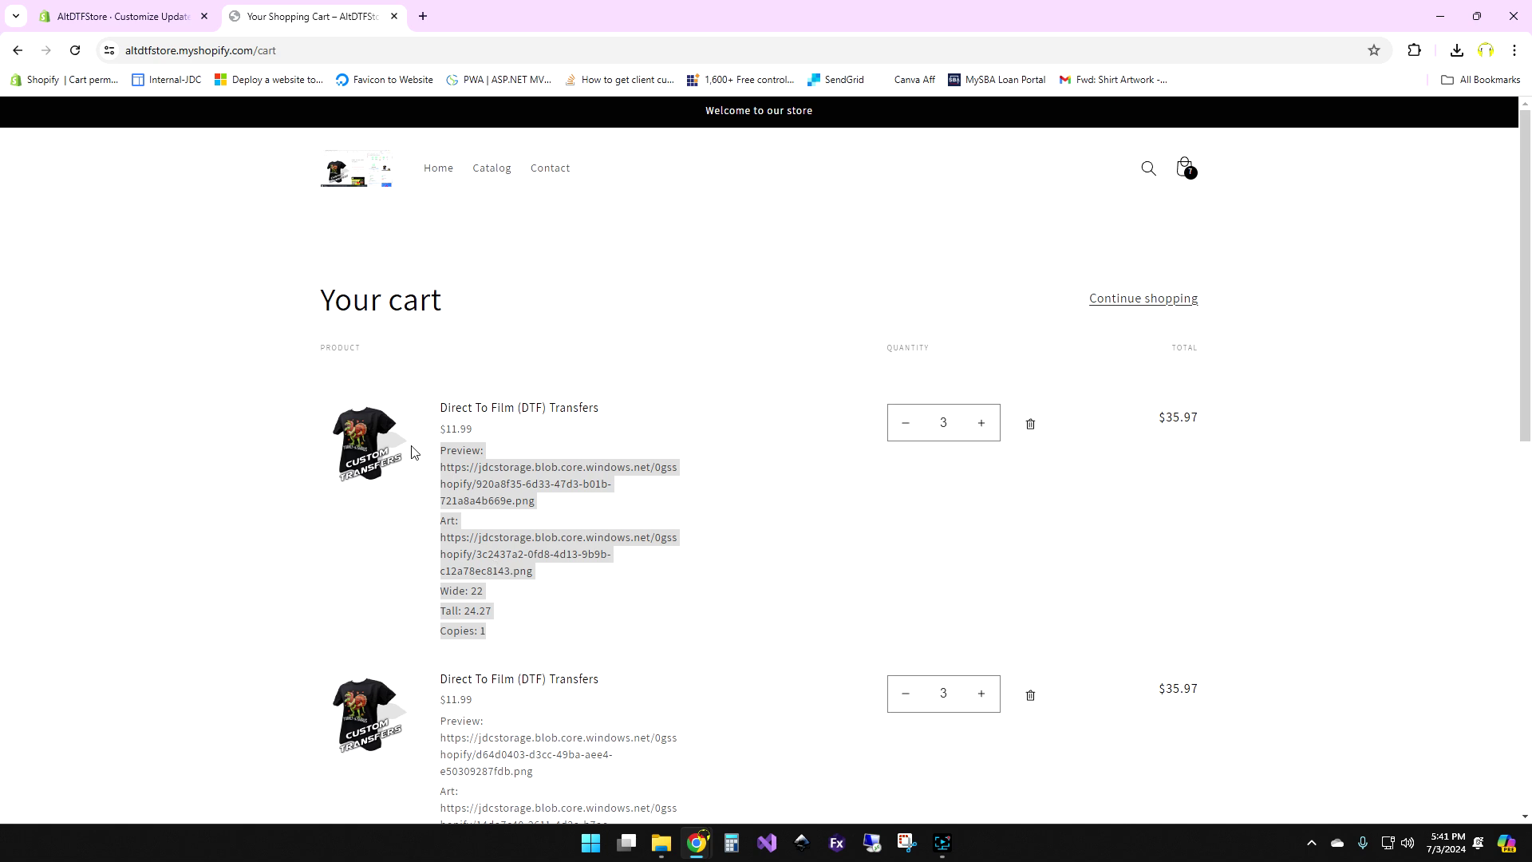
# - Open gojdc.com in a new browser tab, go to its DTF Transfers product and launch the gang sheet builder
pyautogui.click(423, 17)
pyautogui.click(452, 50)
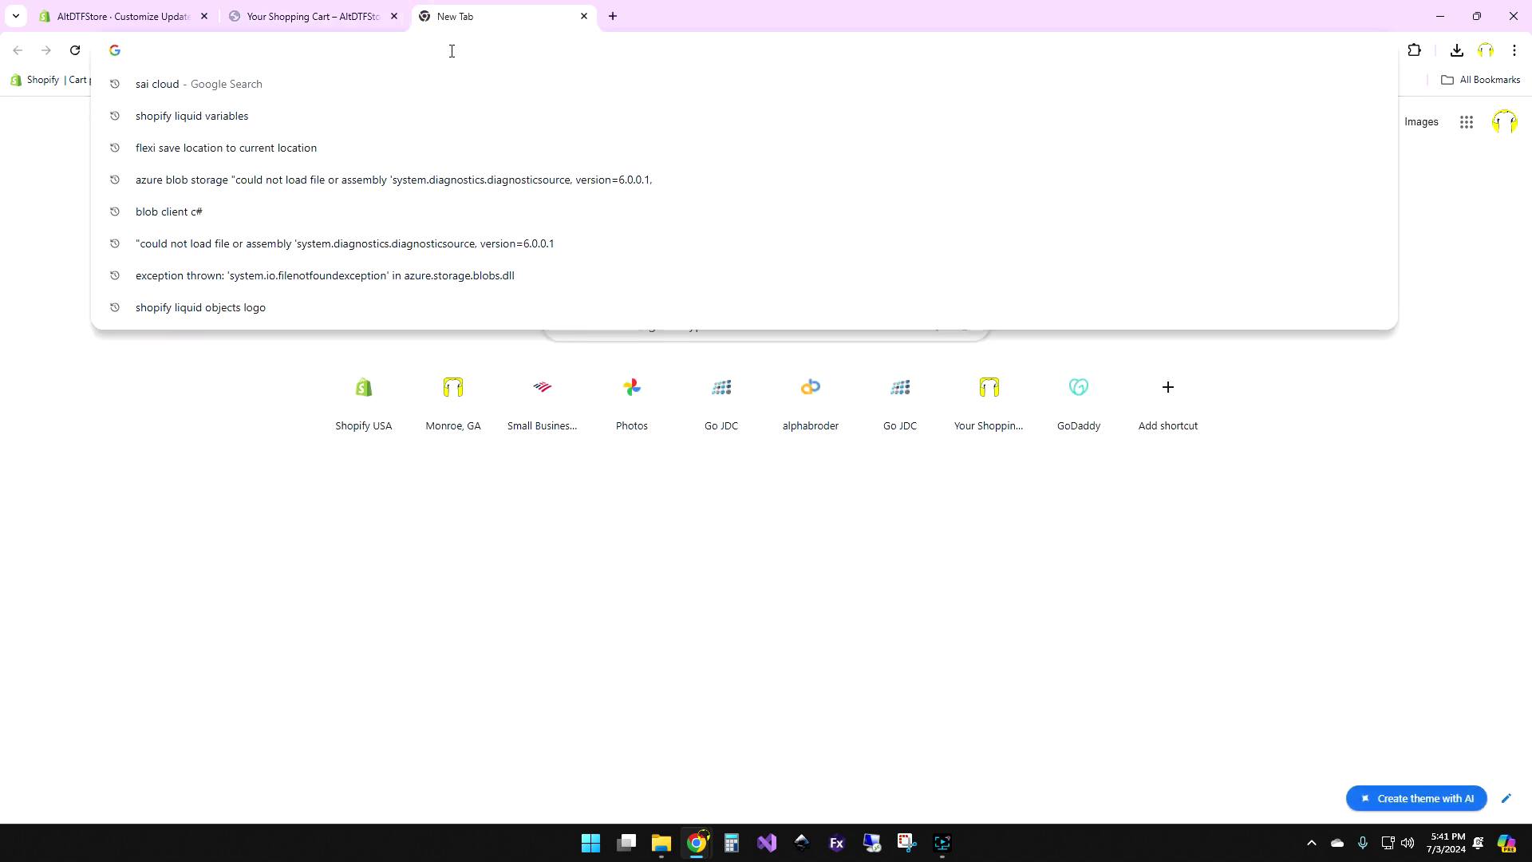
pyautogui.write('go')
pyautogui.press('Return')
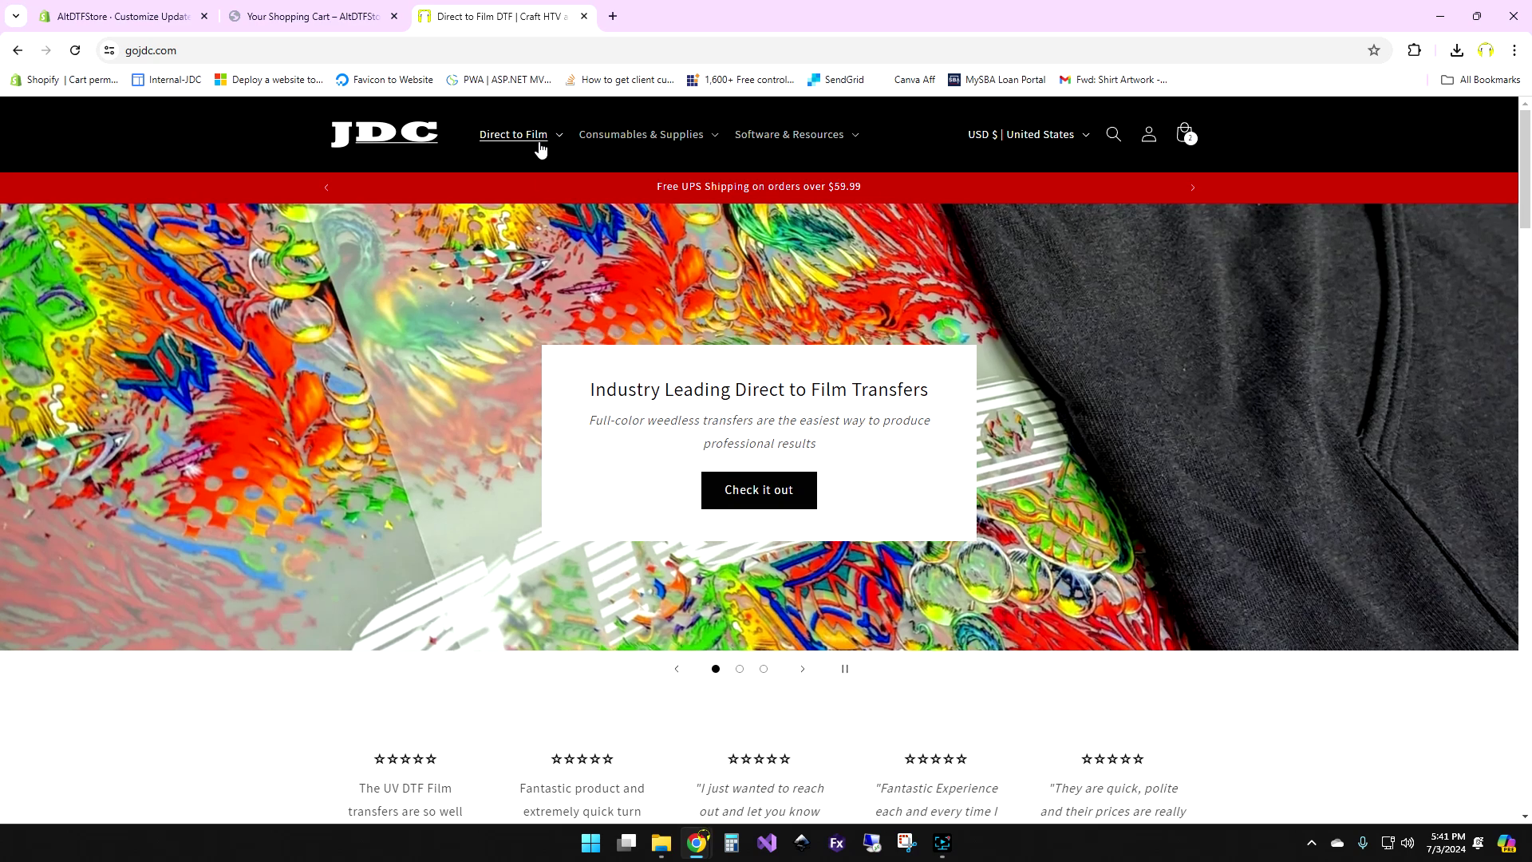
pyautogui.click(520, 136)
pyautogui.click(380, 234)
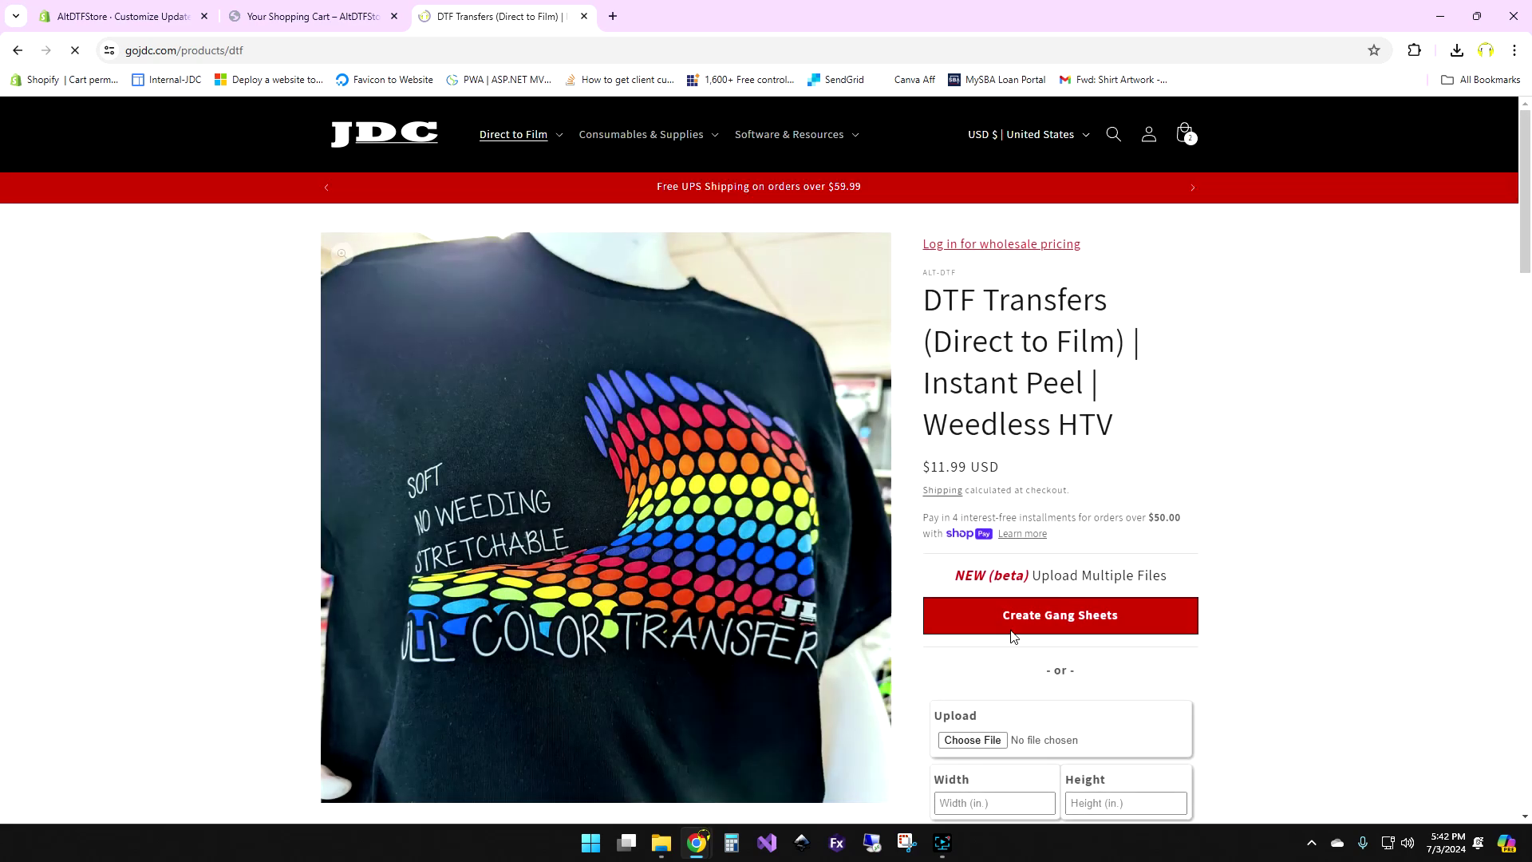
pyautogui.click(1059, 630)
# - Upload "CT Vaporizer Decal-Blue & Gold 8.5x11 Final Rev (1).png" from Downloads to the JDC gang sheet builder
pyautogui.click(529, 217)
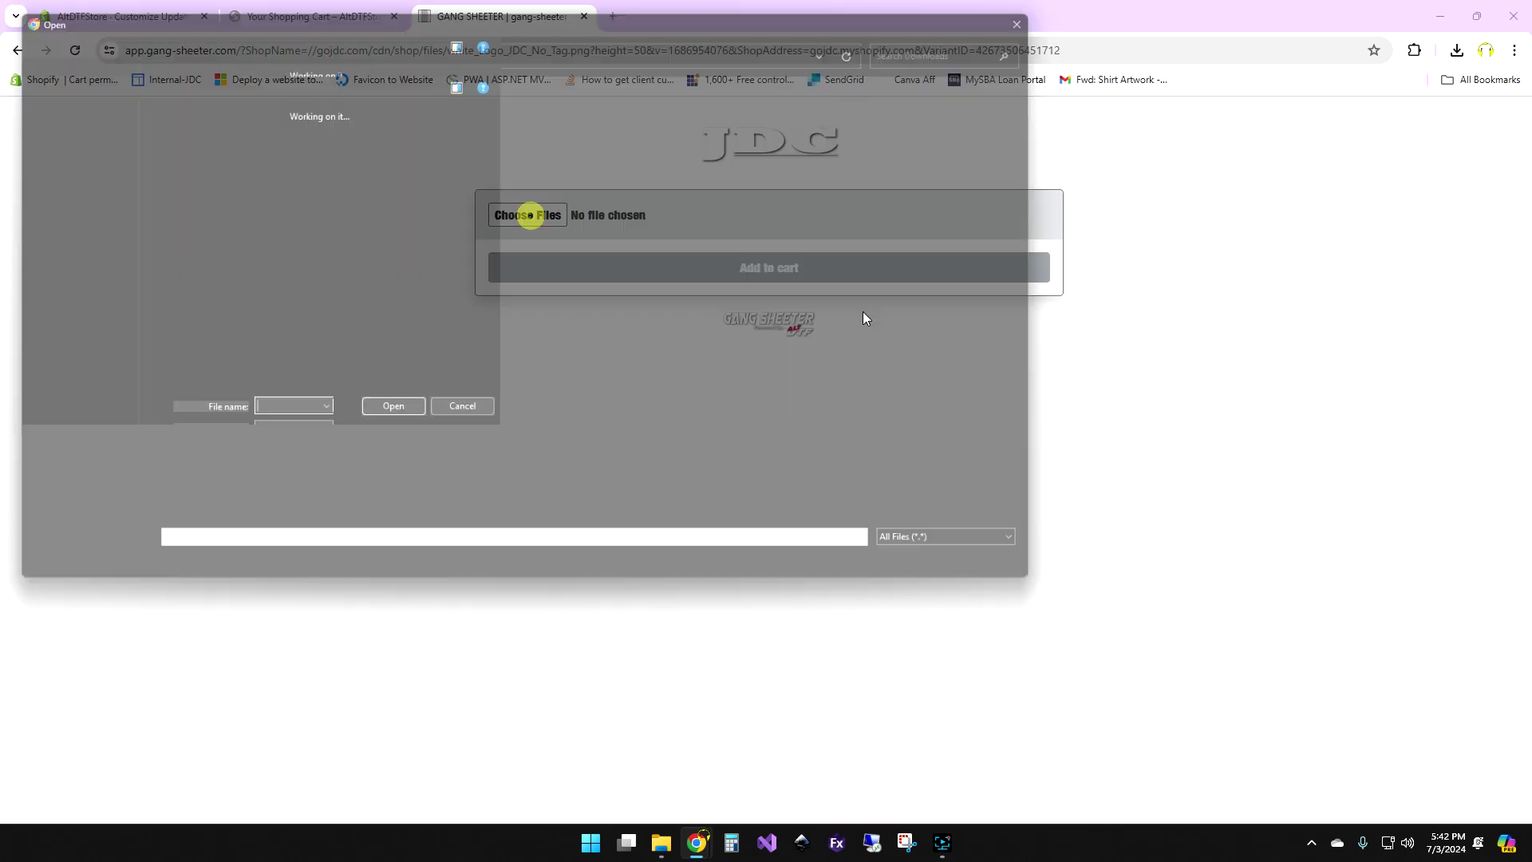
pyautogui.scroll(-5, 834, 287)
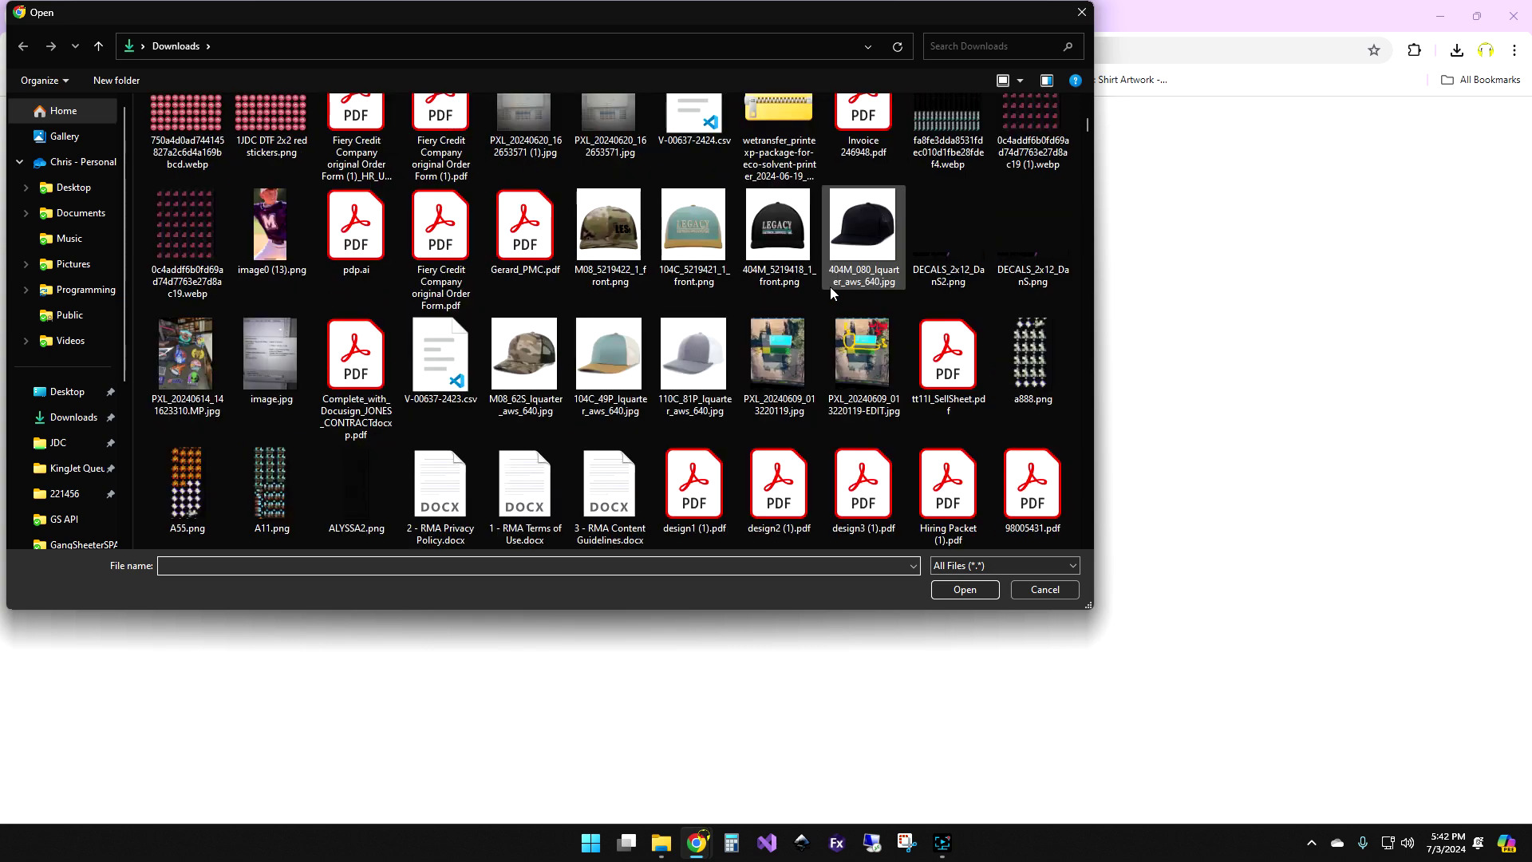
pyautogui.scroll(-3, 886, 243)
pyautogui.scroll(-3, 881, 249)
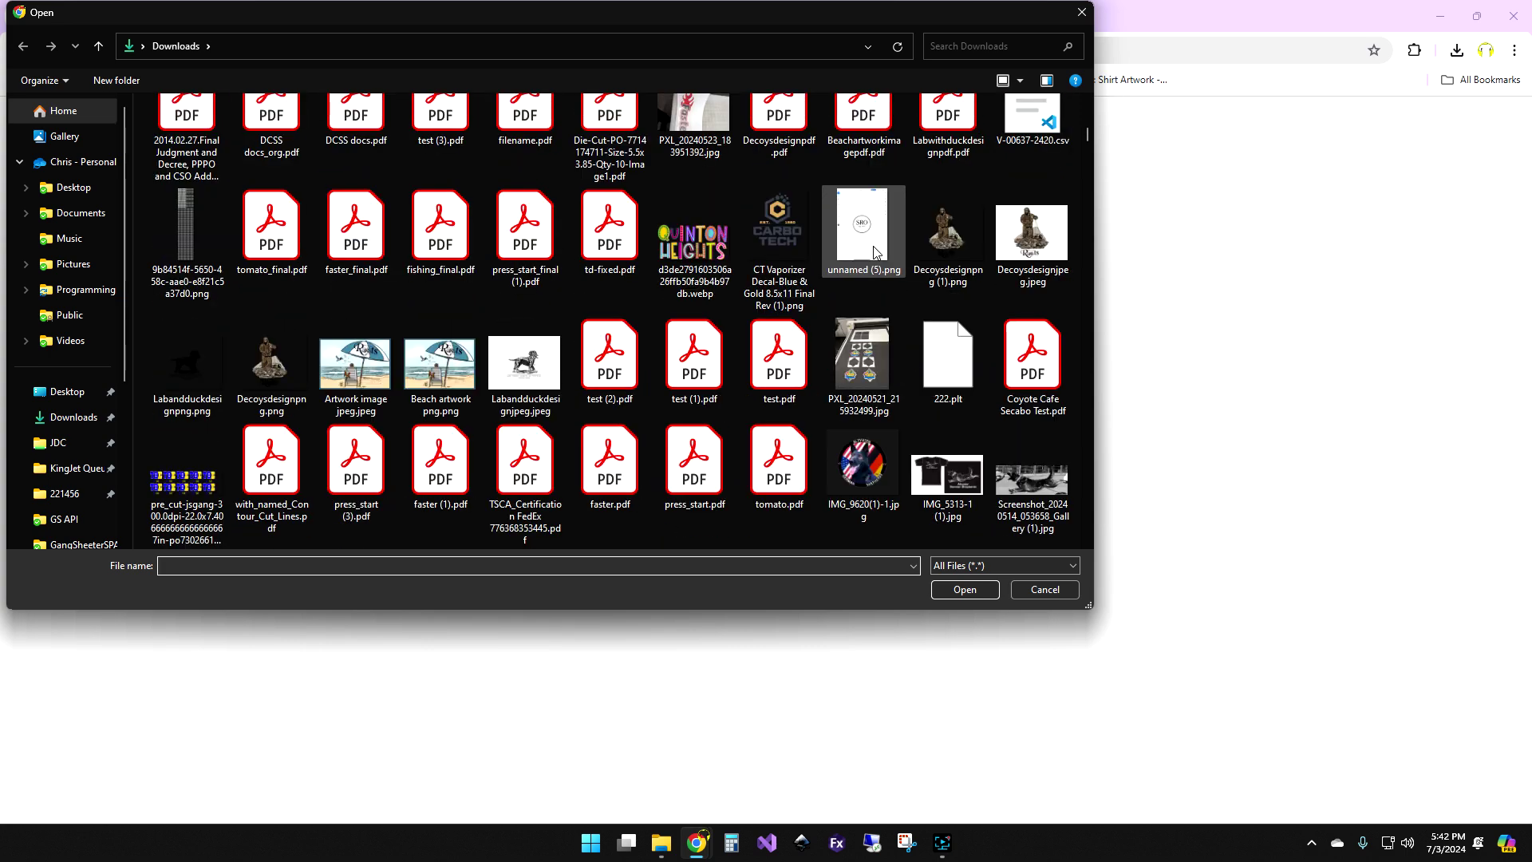
pyautogui.click(865, 355)
pyautogui.click(965, 590)
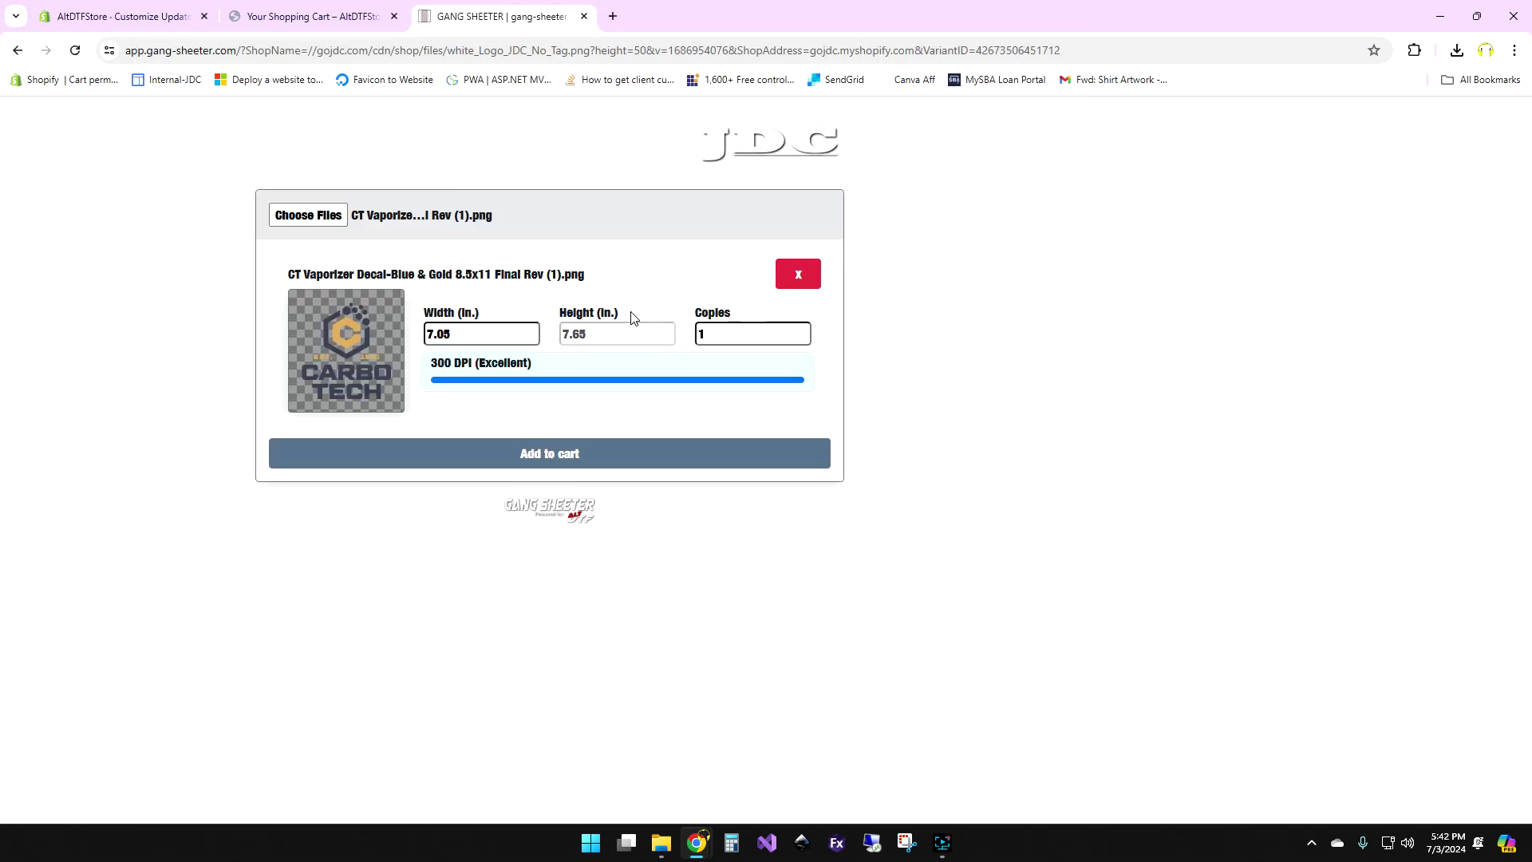
# - Set the decal's copies to 6 and add the gang sheet to the JDC cart
pyautogui.click(802, 329)
pyautogui.click(802, 329)
pyautogui.click(802, 329)
pyautogui.click(802, 329)
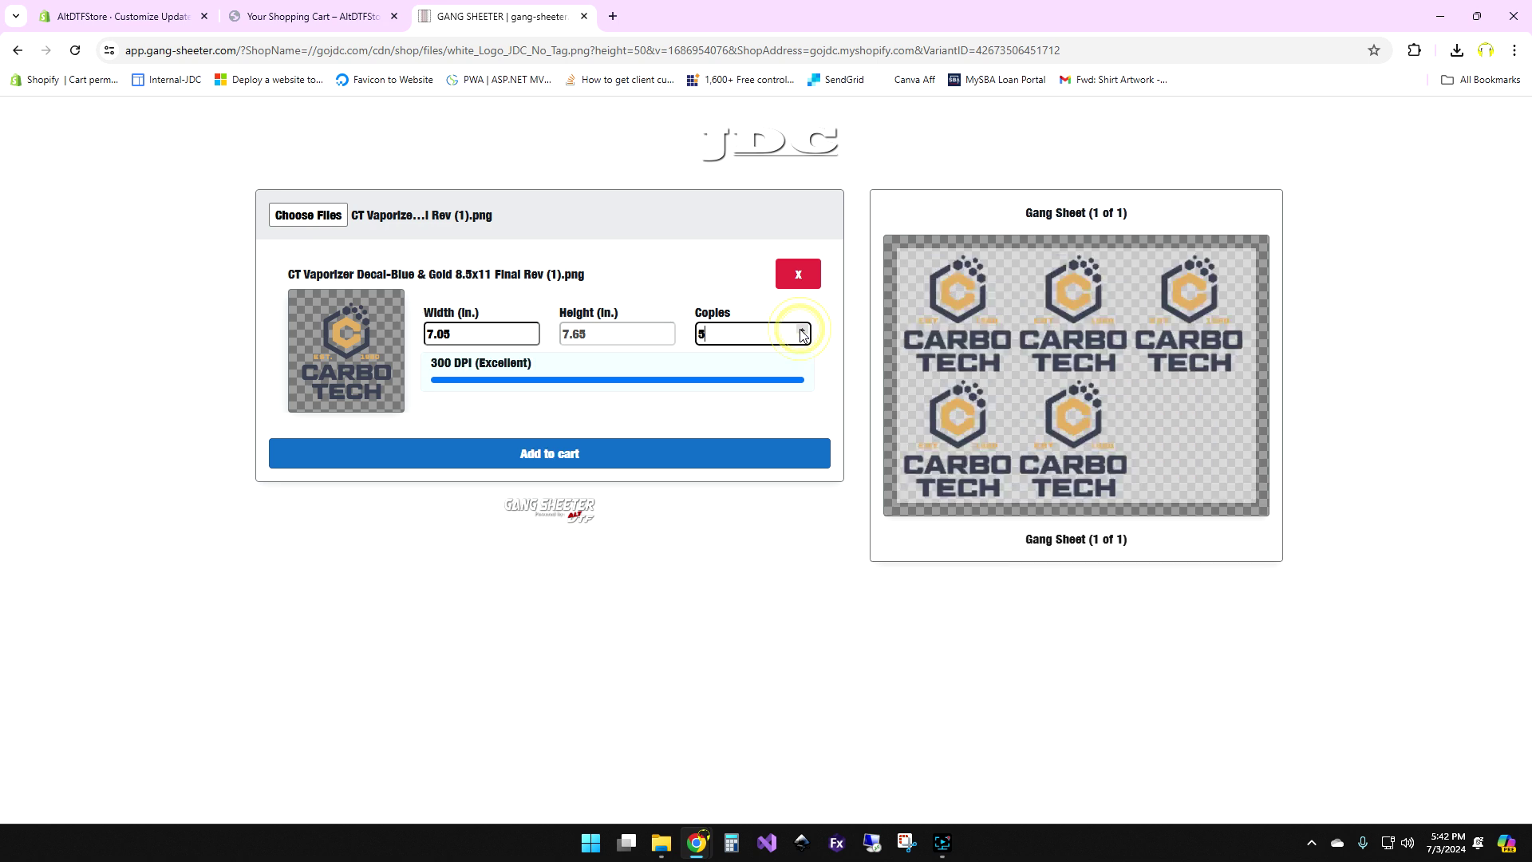
pyautogui.click(802, 329)
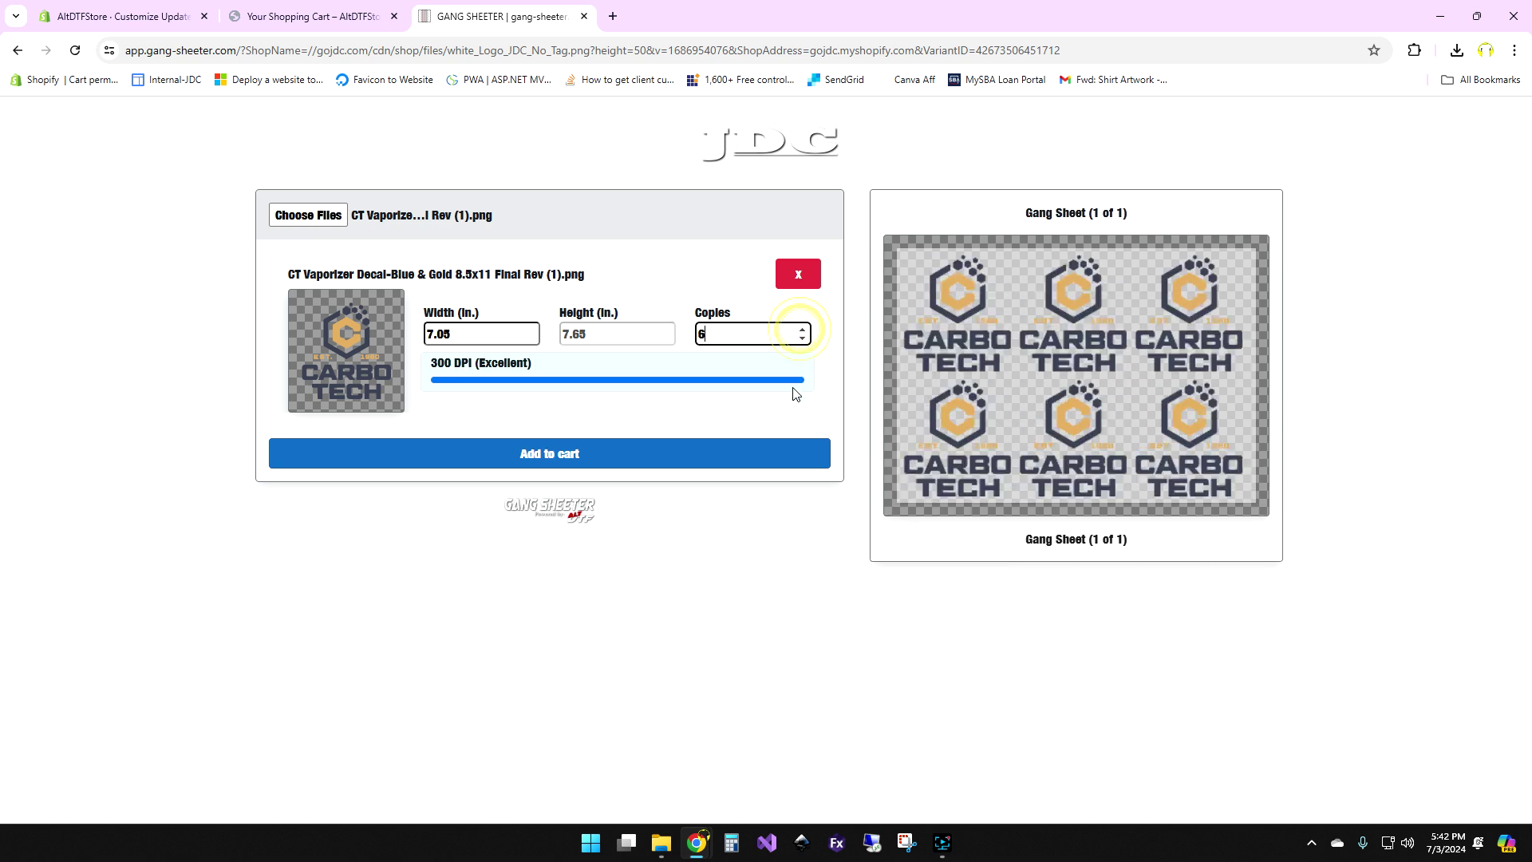
pyautogui.click(569, 463)
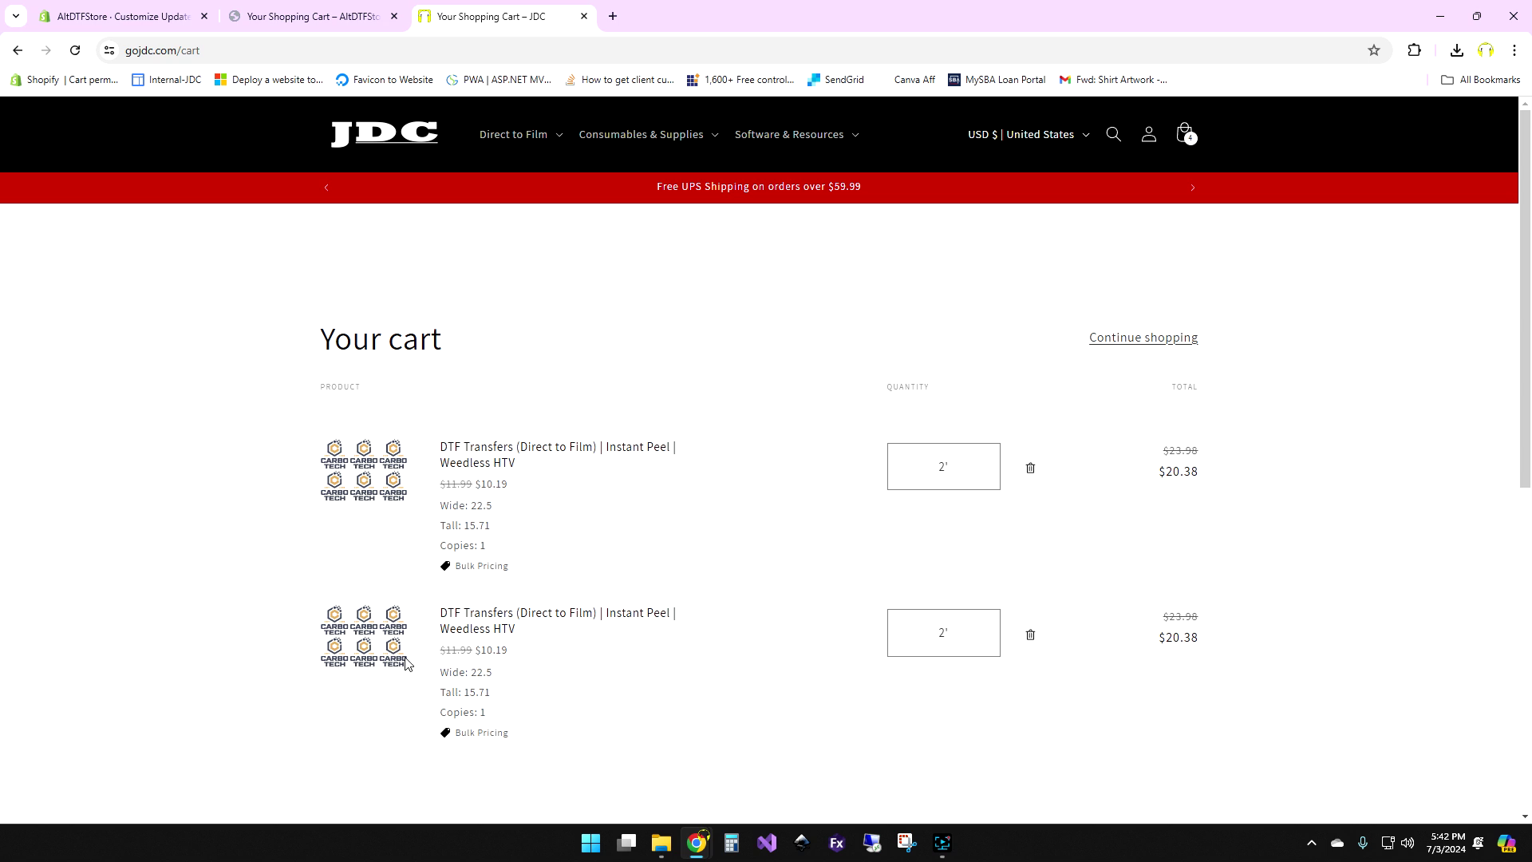
# - Remove the second DTF Transfers item from the JDC cart and review the remaining item's price, dimensions and copies
pyautogui.click(1030, 636)
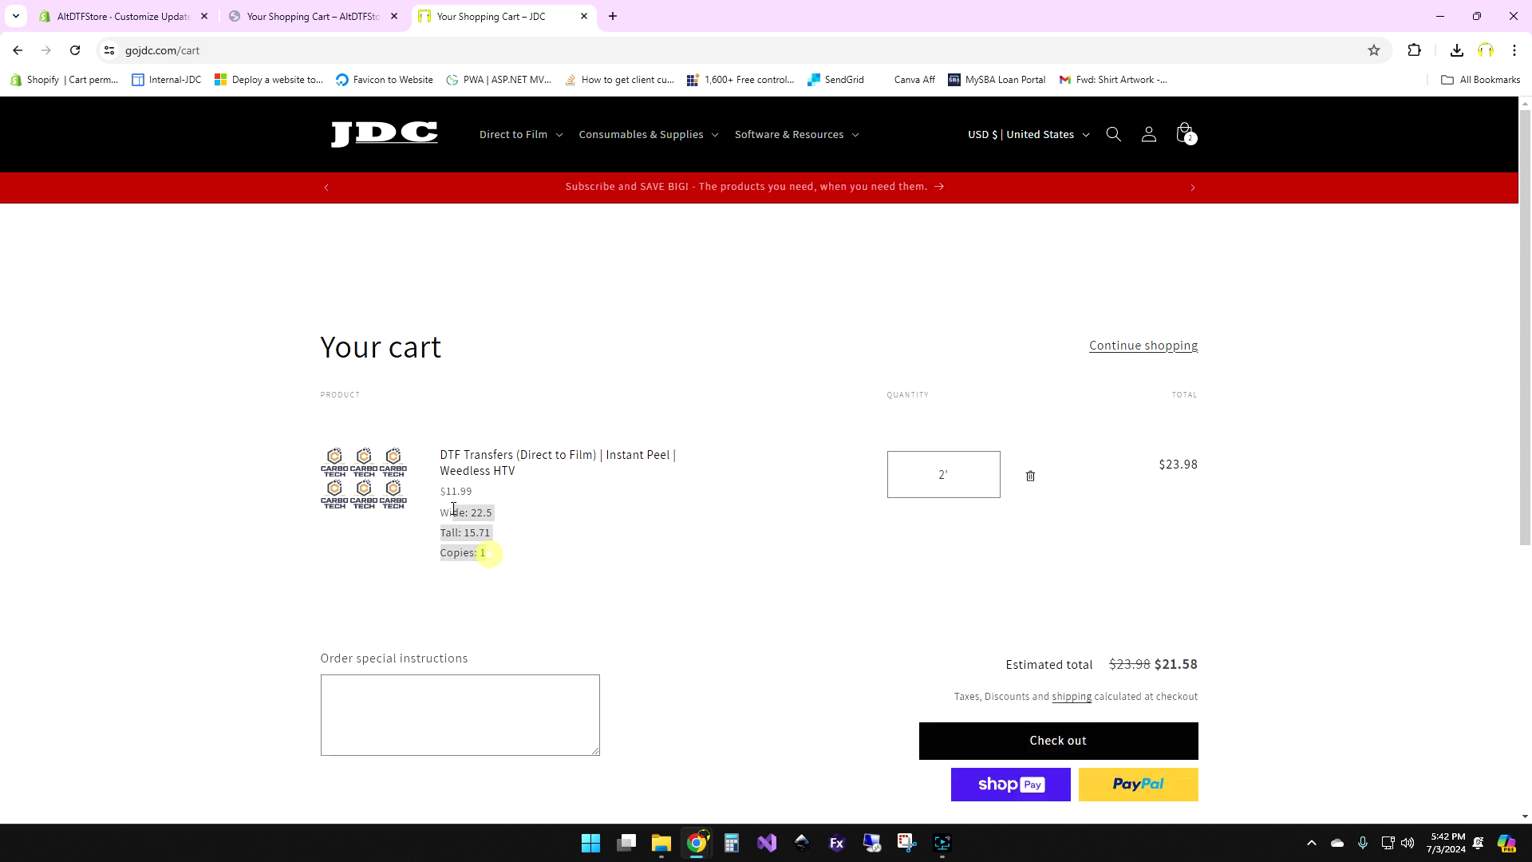
pyautogui.moveTo(495, 548); pyautogui.dragTo(436, 488)
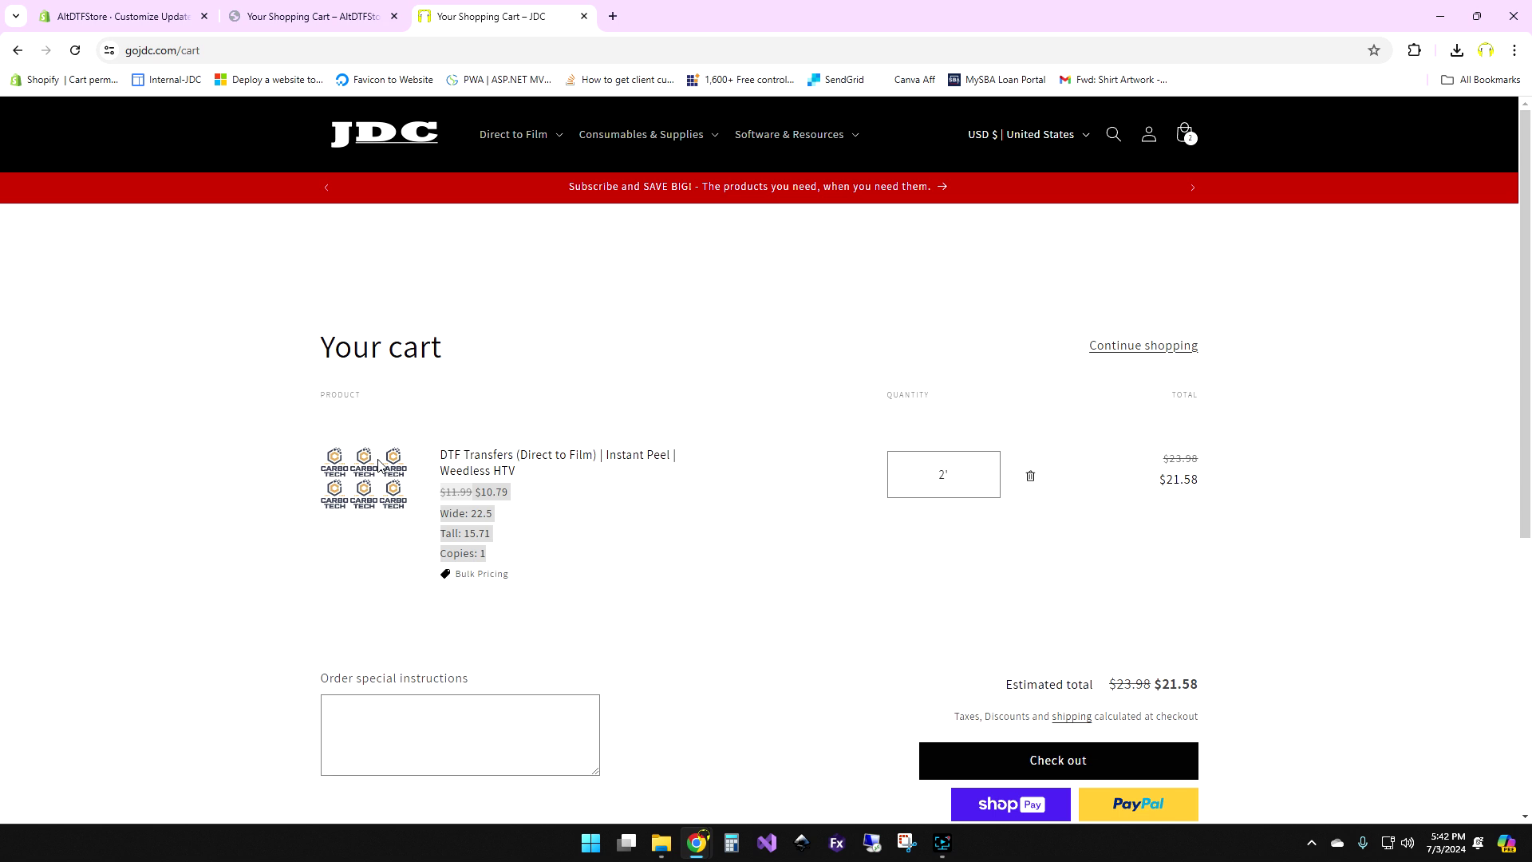
pyautogui.click(520, 497)
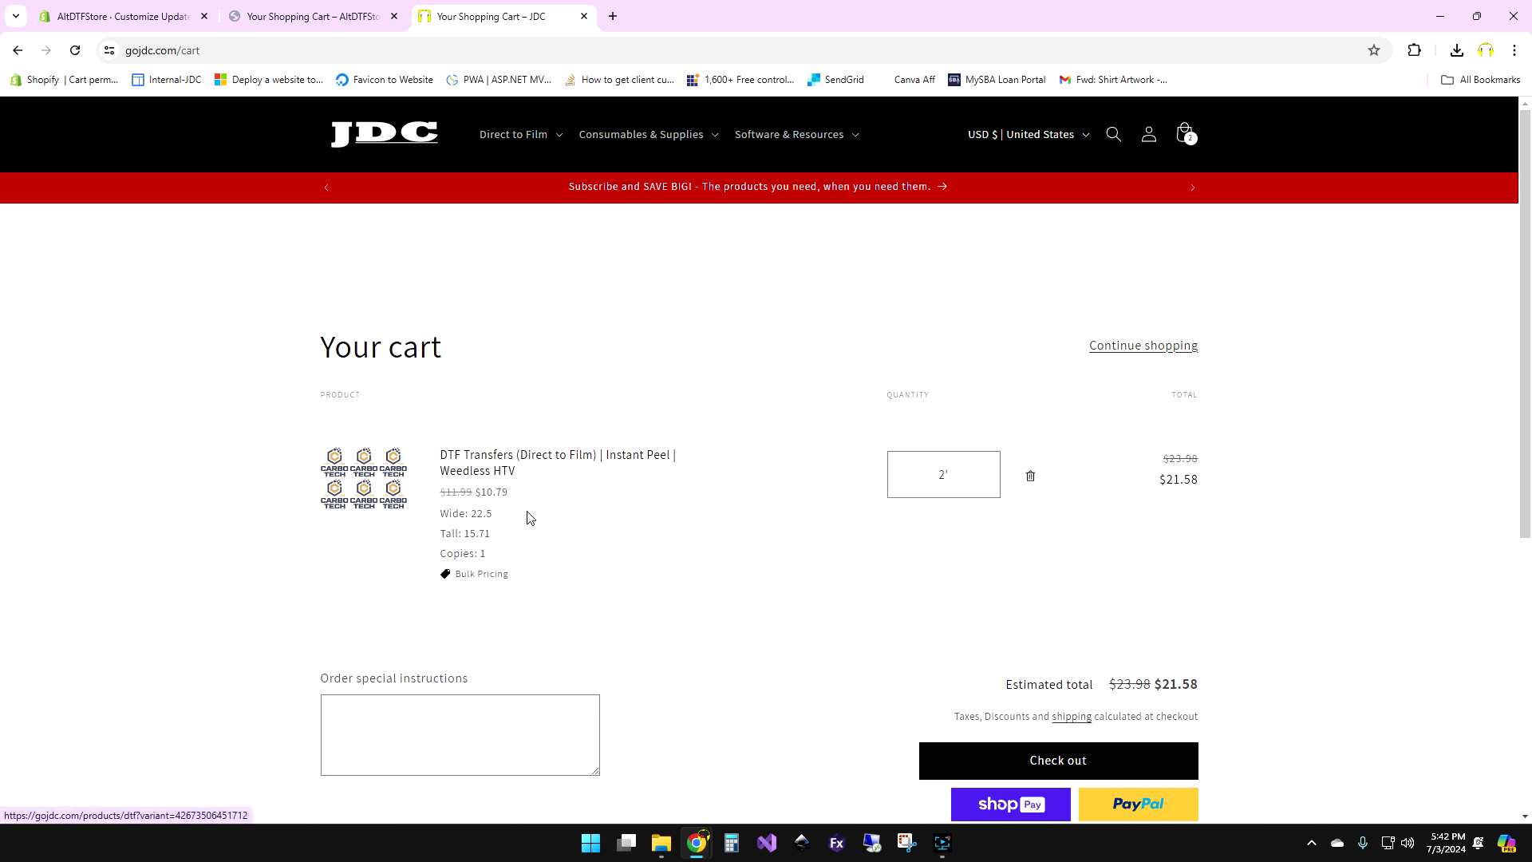
# - Return to the AltDTFStore admin, leave the theme editor and open the most recent order in the orders list
pyautogui.click(110, 16)
pyautogui.click(23, 119)
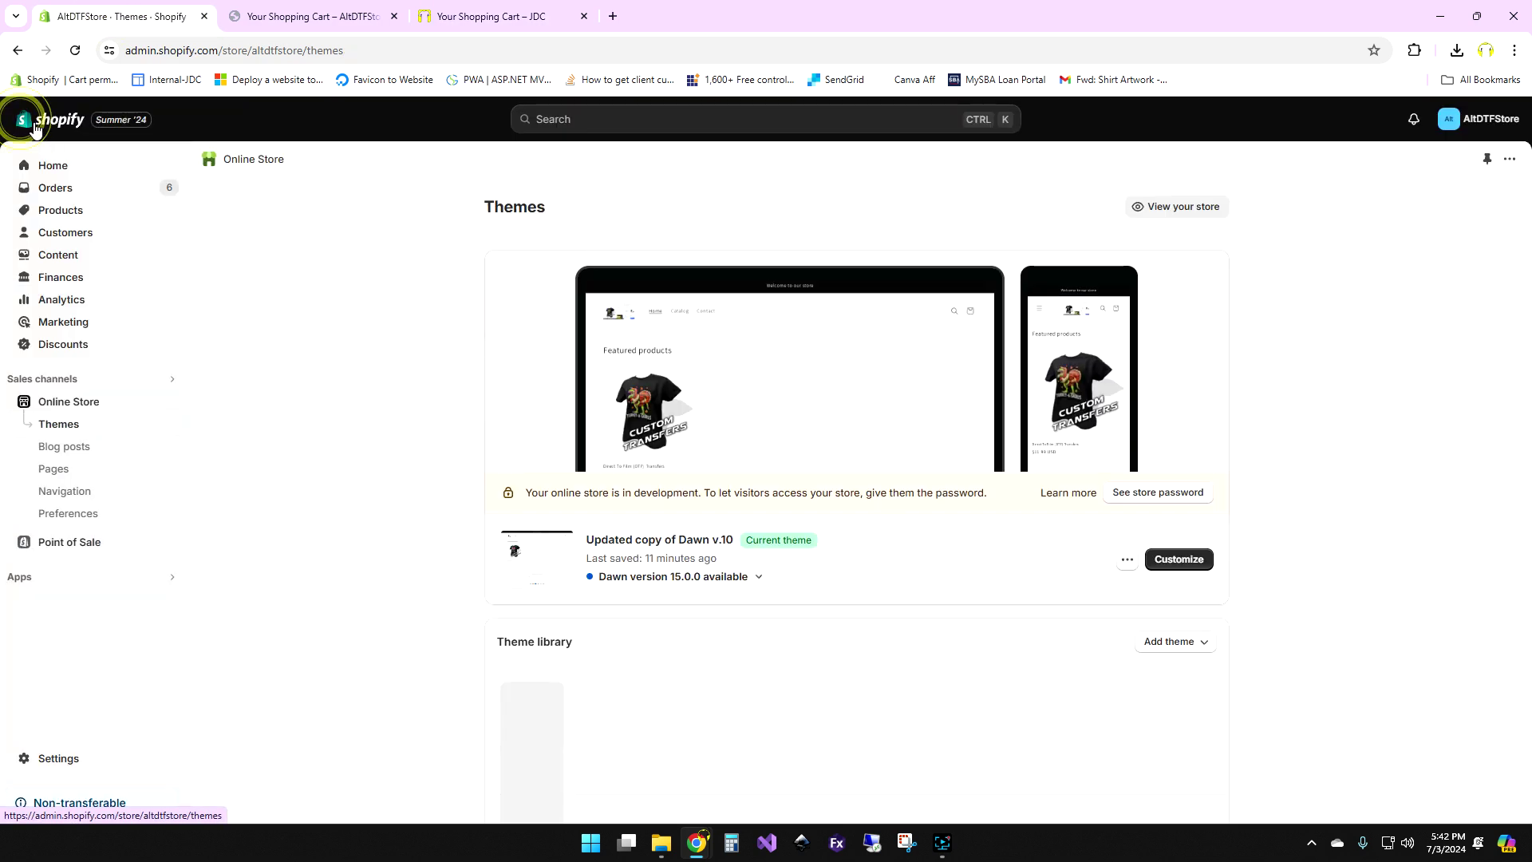
pyautogui.click(52, 188)
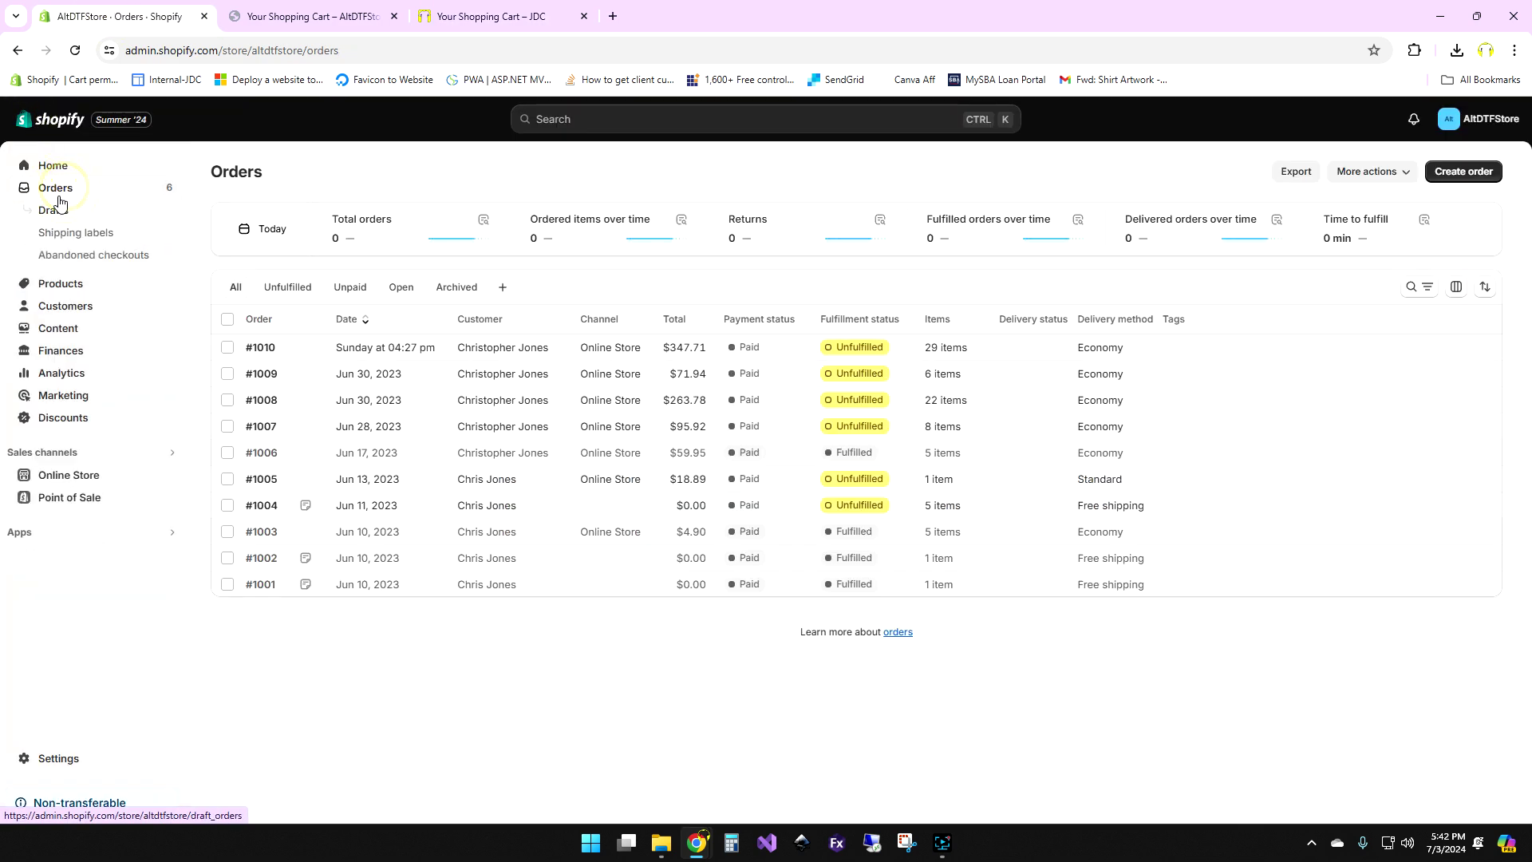
pyautogui.click(523, 351)
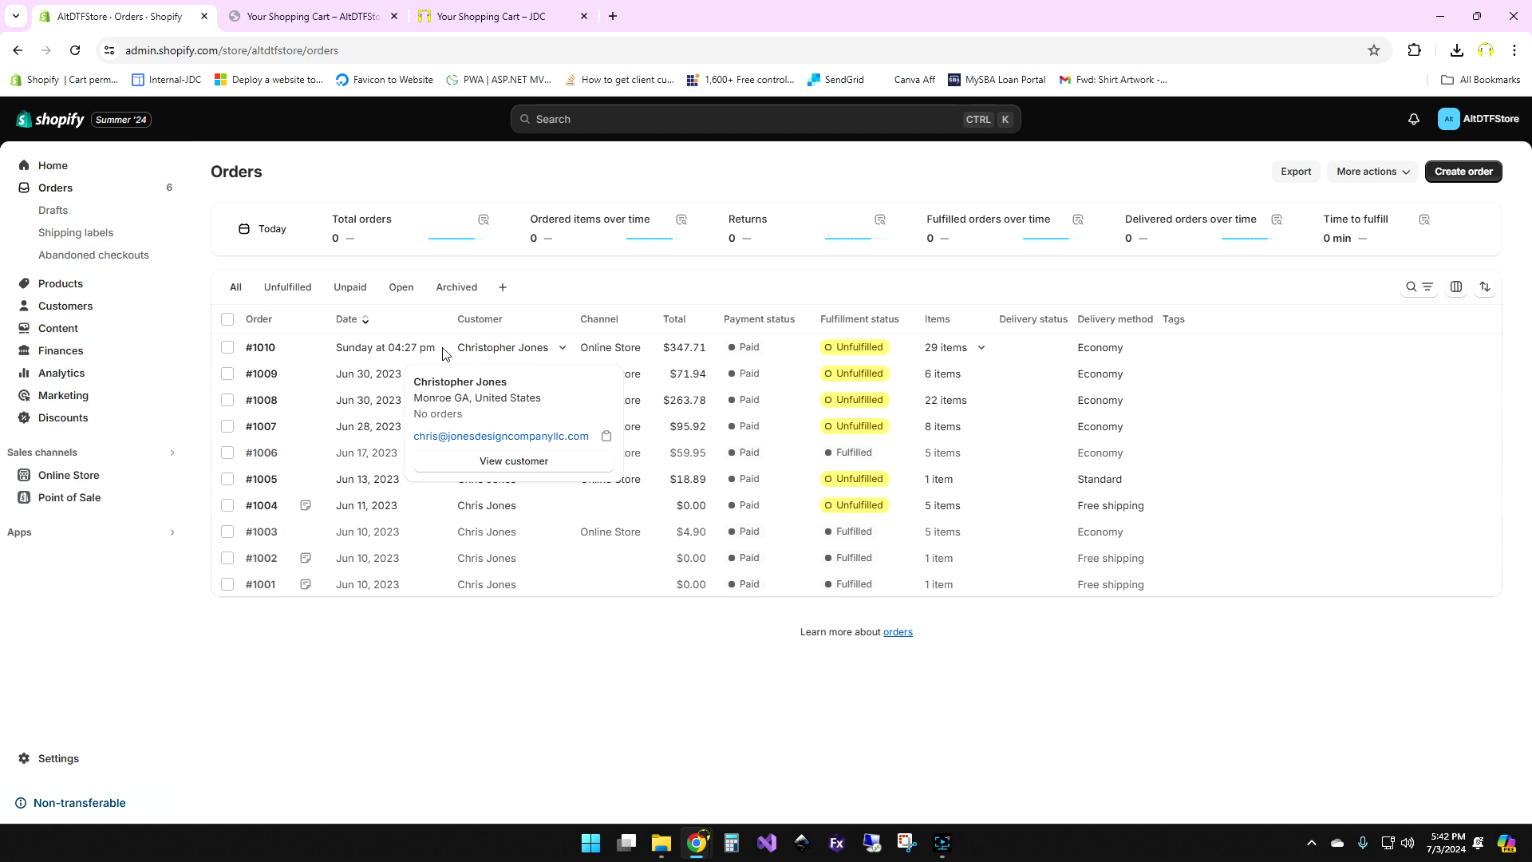
pyautogui.click(372, 345)
pyautogui.click(382, 357)
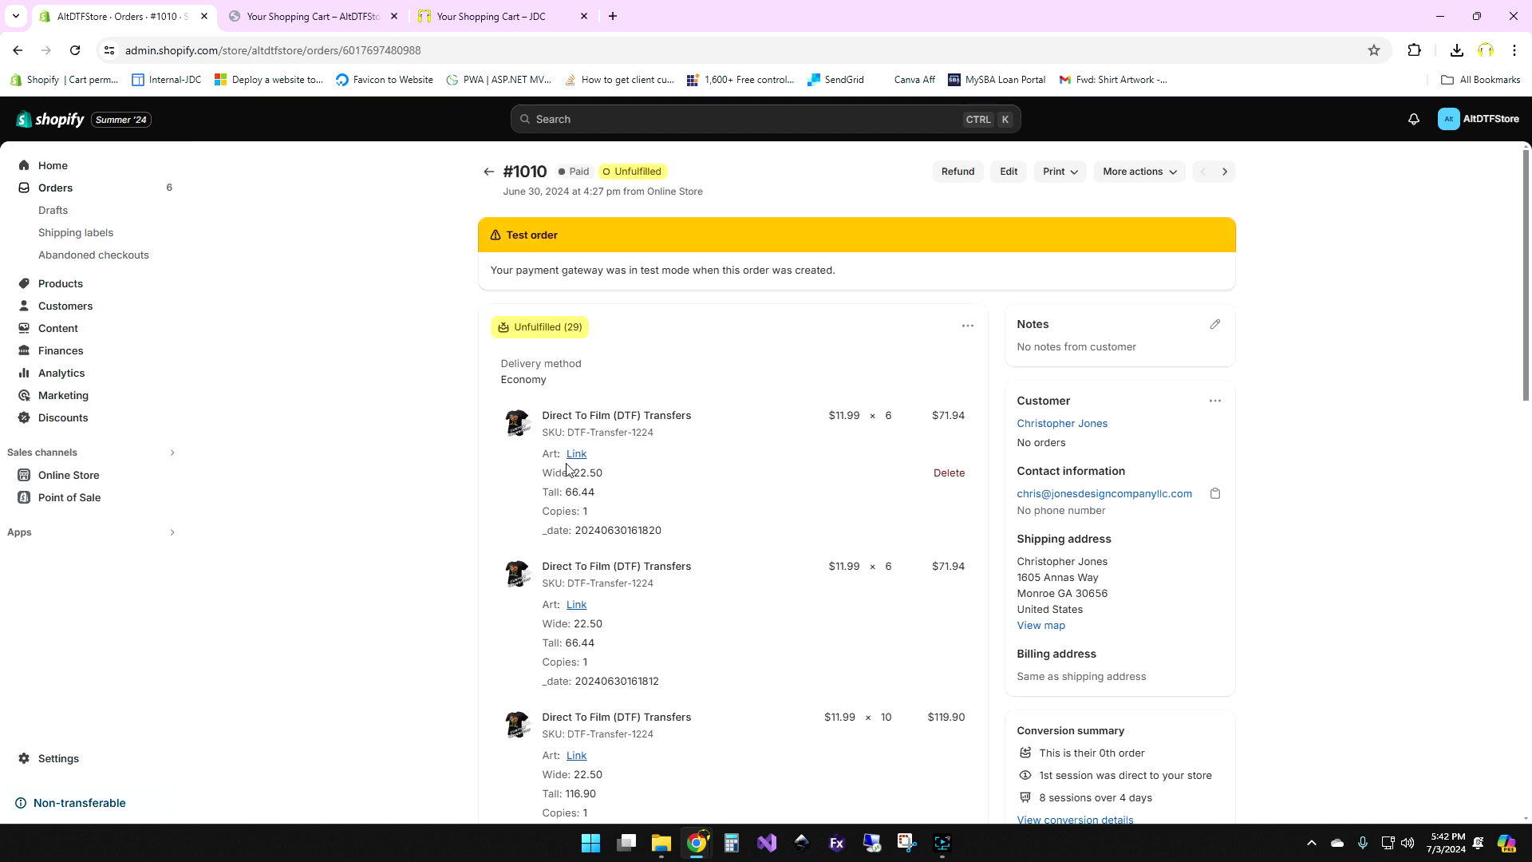
# - Download the art file linked to the order's first DTF Transfers item, view the image and close it
pyautogui.moveTo(592, 456); pyautogui.dragTo(563, 457)
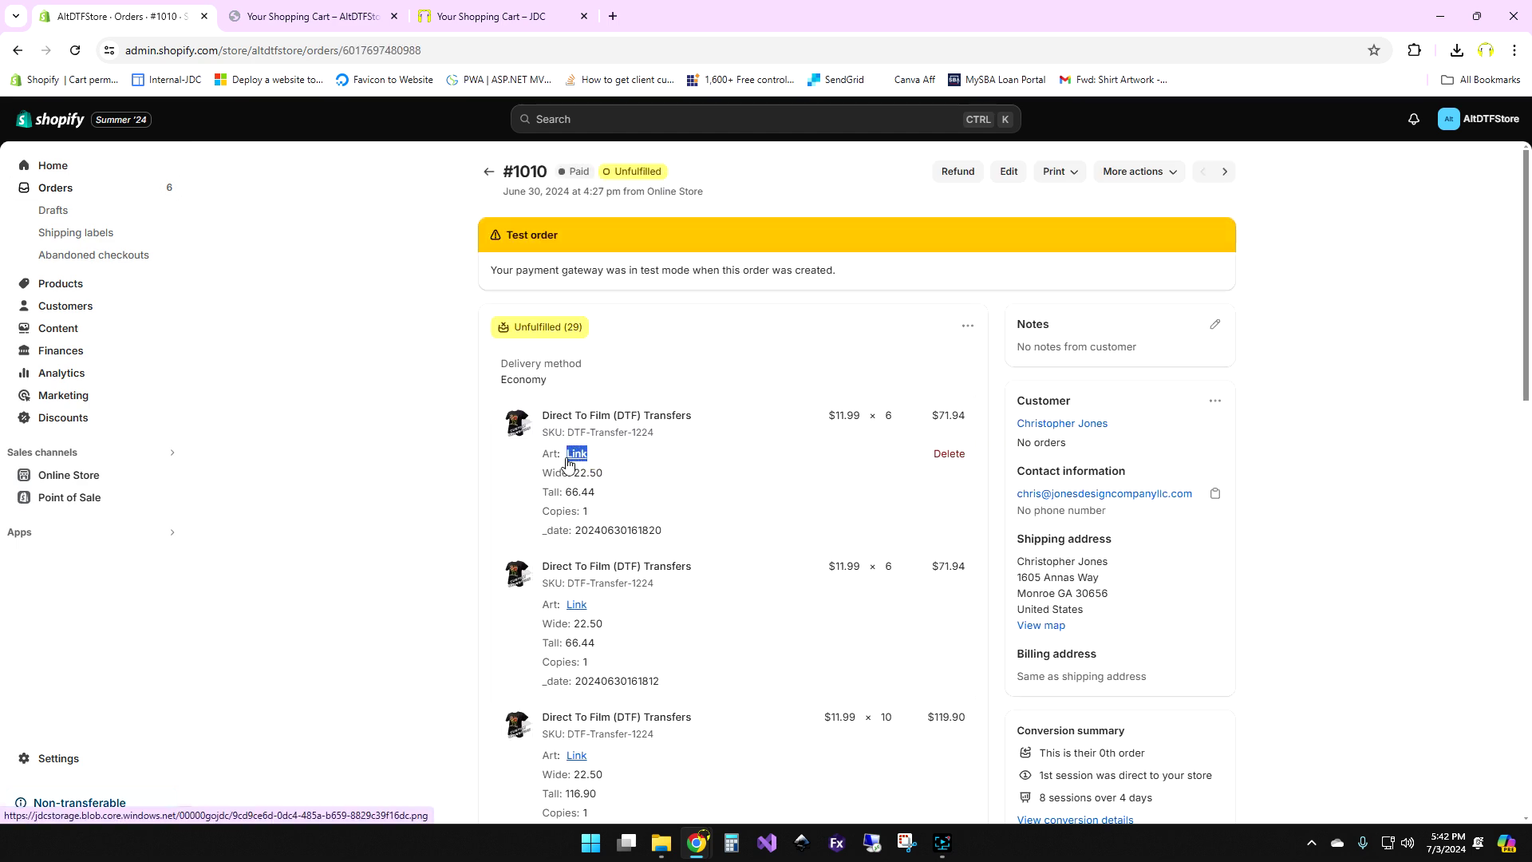
pyautogui.click(581, 458)
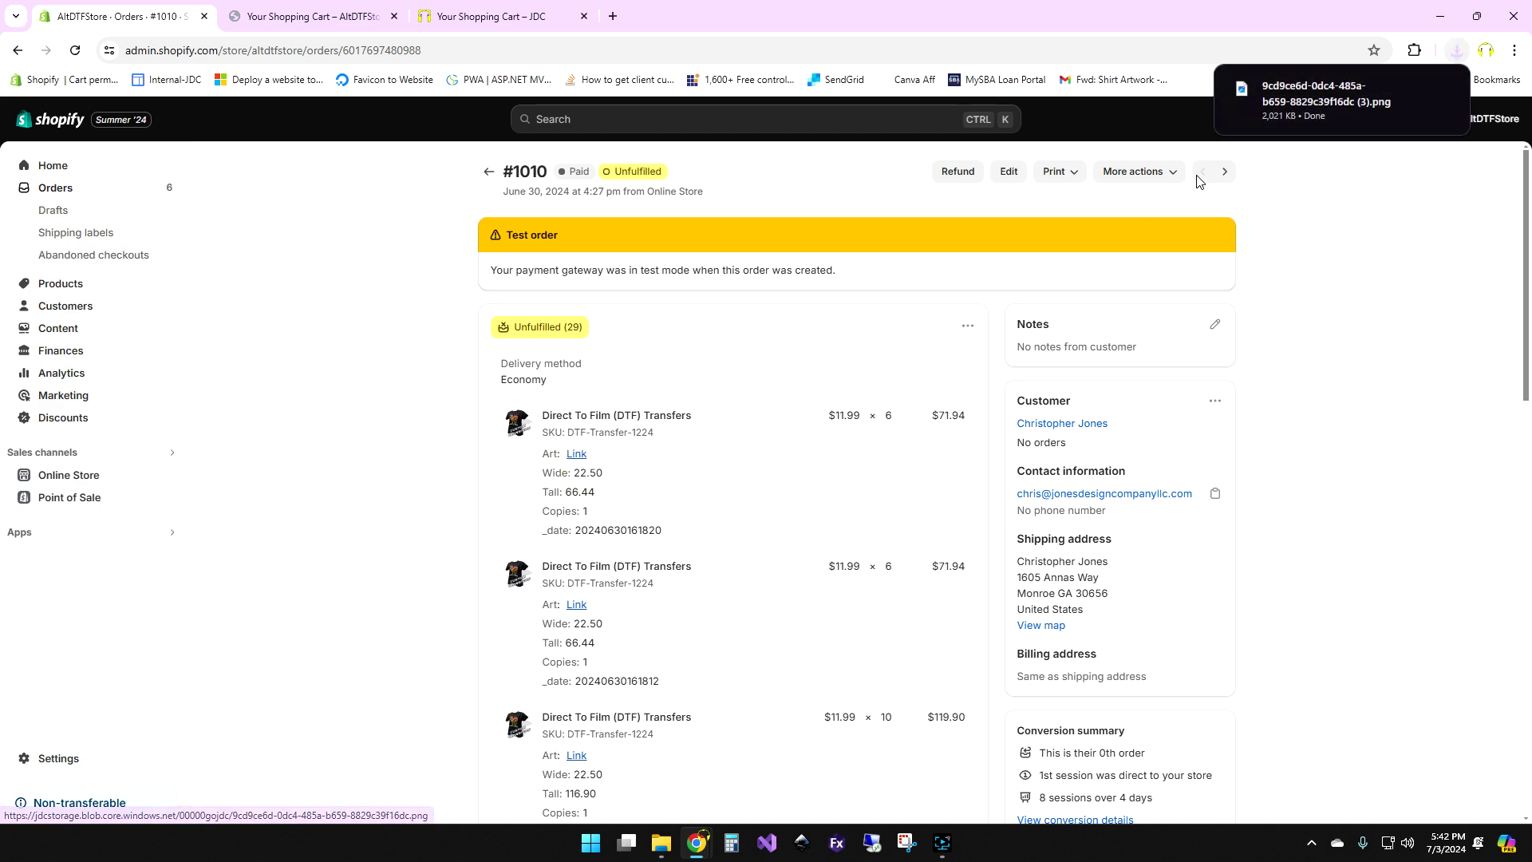
pyautogui.click(1309, 94)
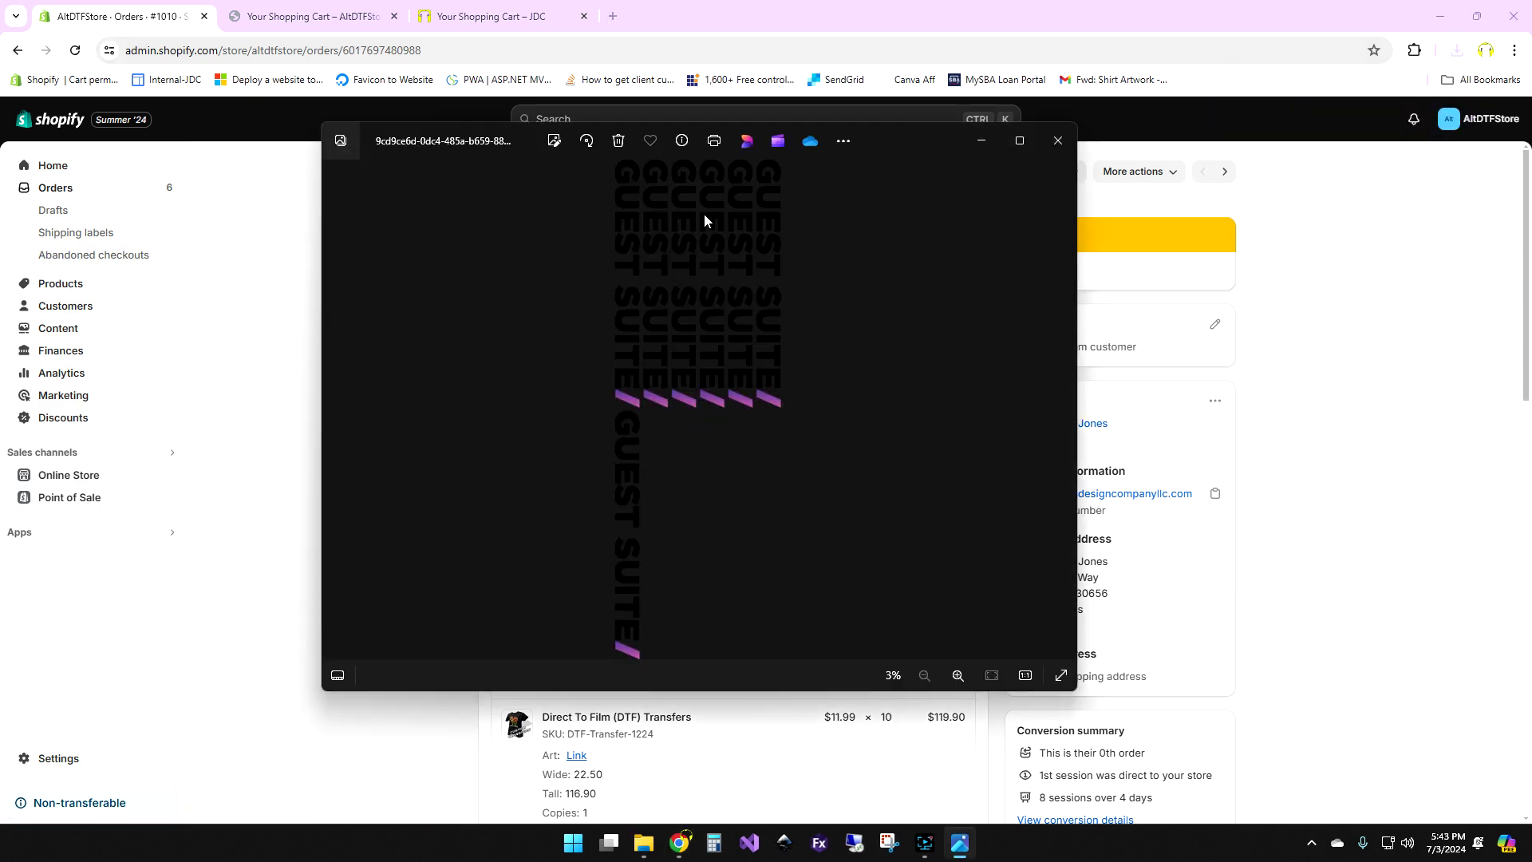
pyautogui.click(1057, 141)
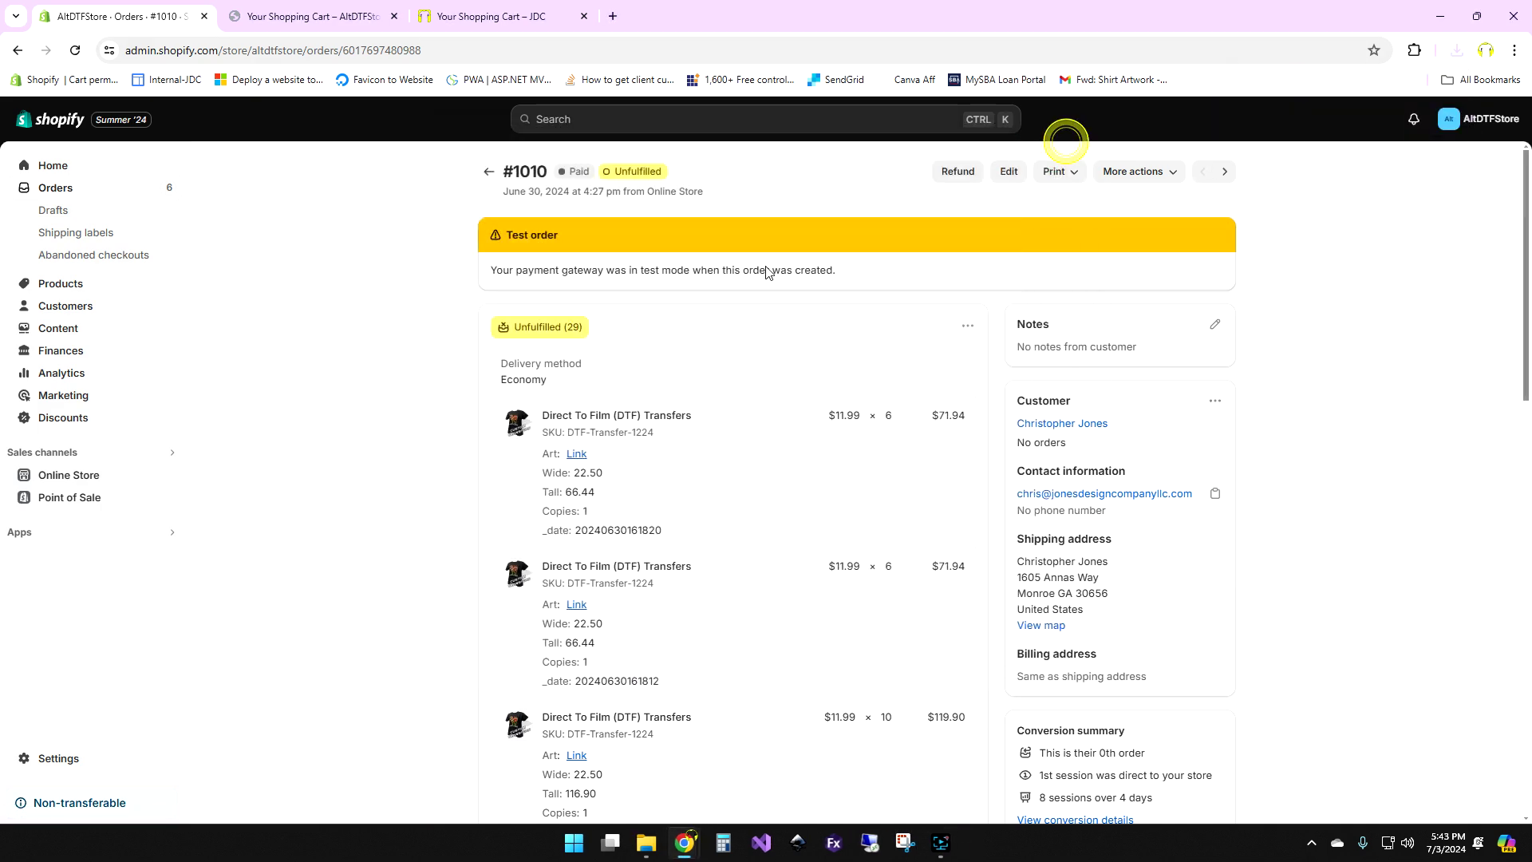
# - Review the first item's height, width, quantity and date in the order details
pyautogui.doubleClick(587, 492)
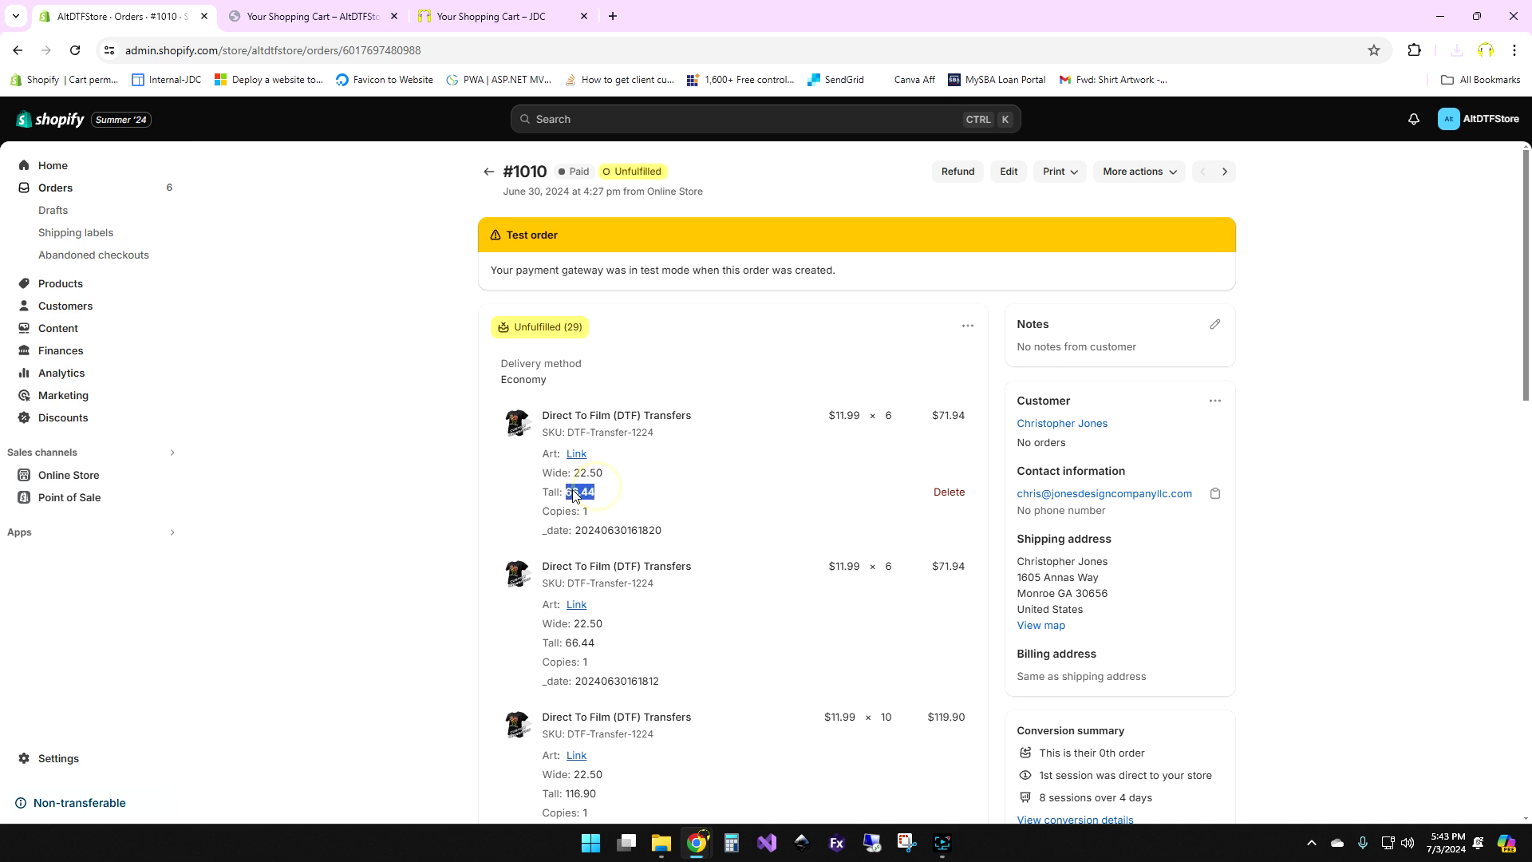
pyautogui.moveTo(606, 472); pyautogui.dragTo(547, 471)
pyautogui.doubleClick(888, 415)
pyautogui.moveTo(669, 533); pyautogui.dragTo(580, 542)
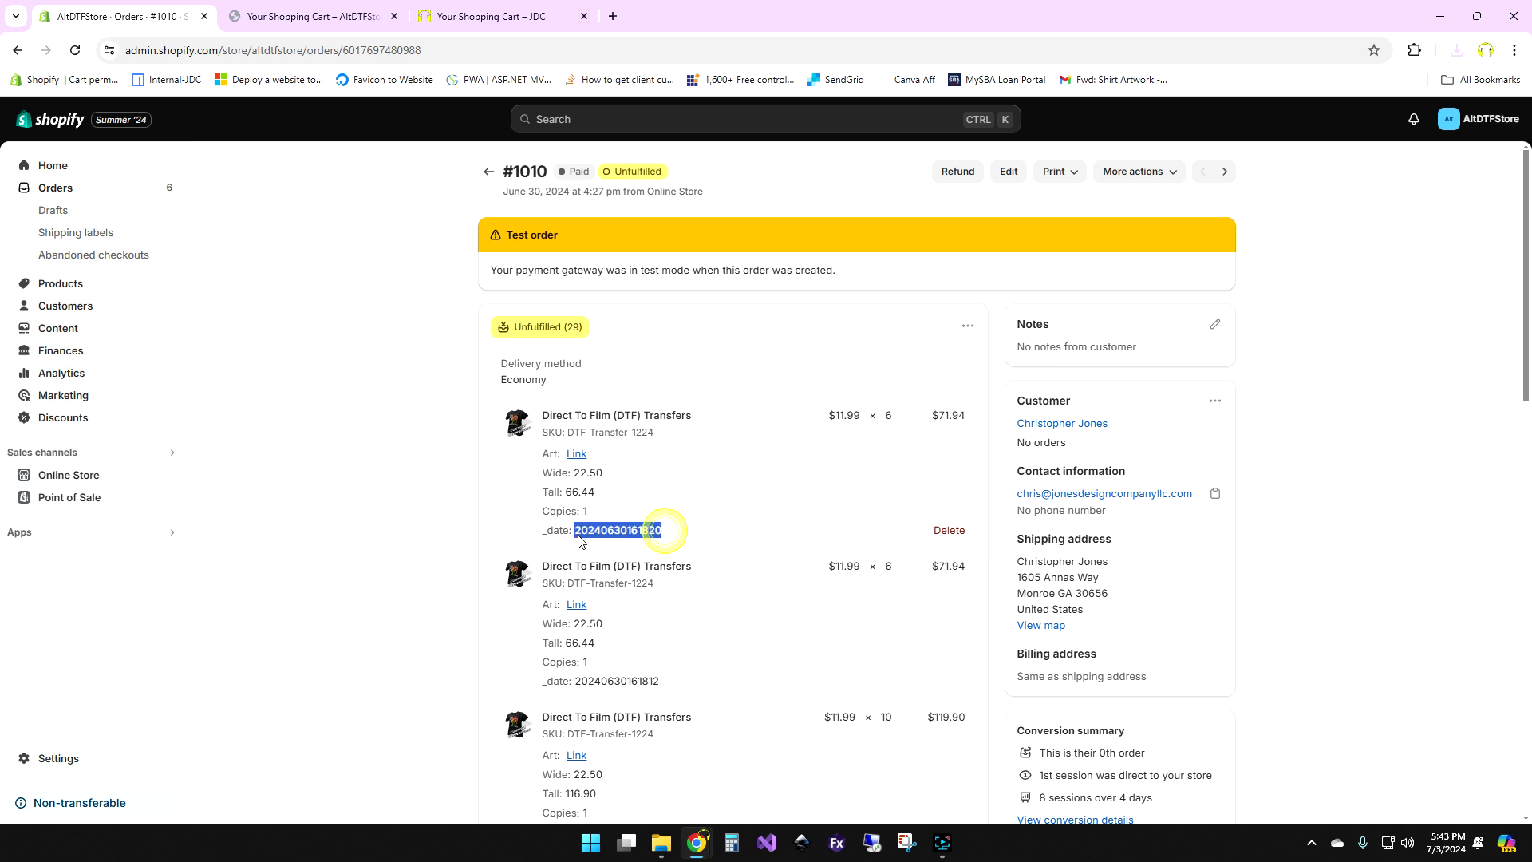